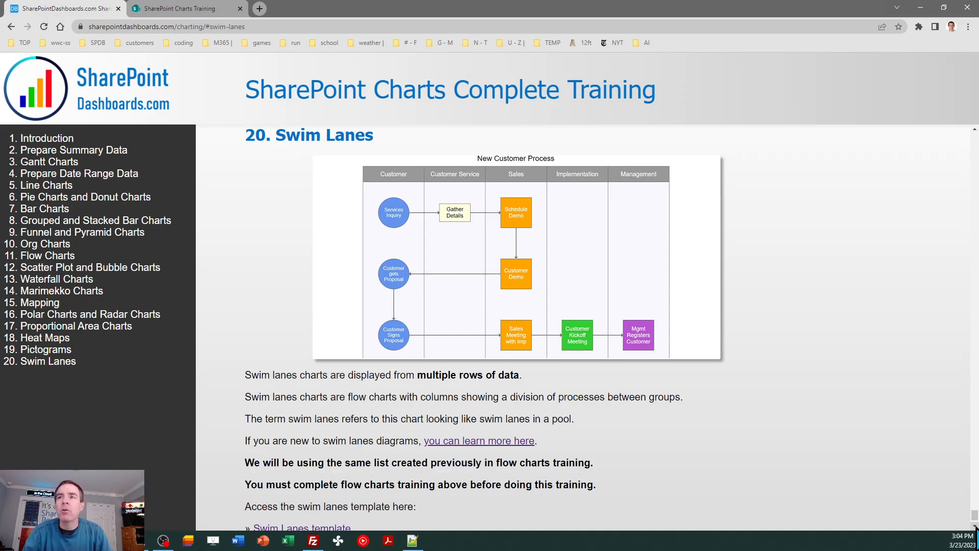
# Step: Open the Swim Lanes template from the training page and open one of its chart cards for editing
pyautogui.click(975, 529)
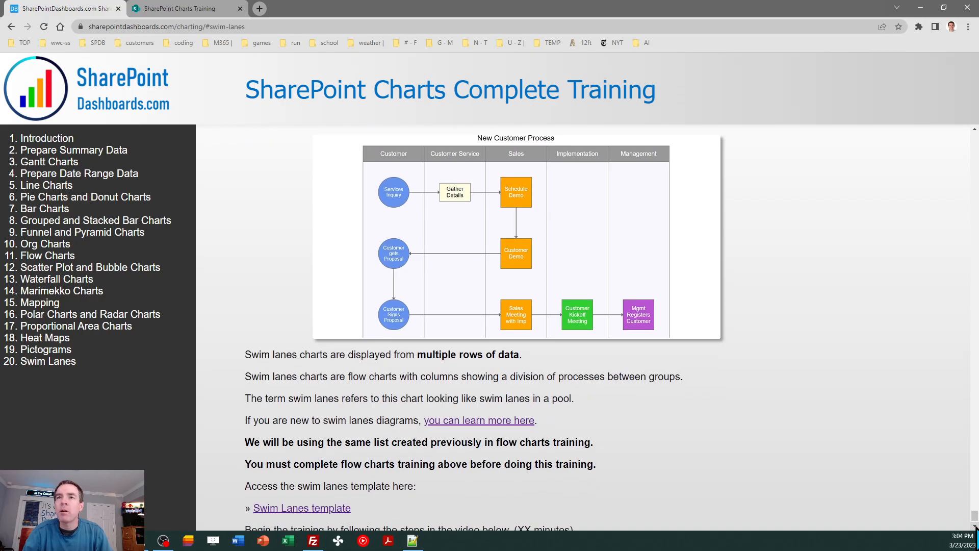
pyautogui.click(975, 528)
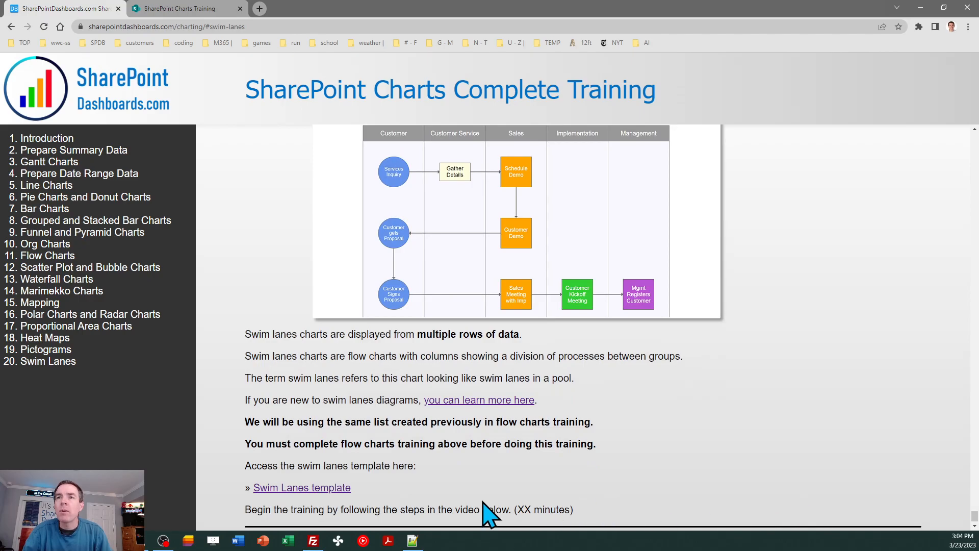
pyautogui.click(312, 487)
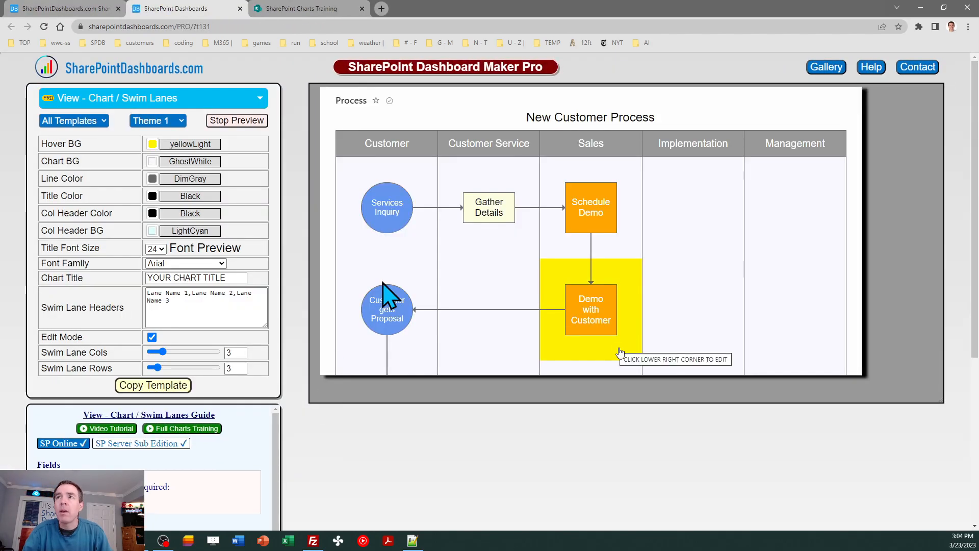
pyautogui.click(803, 175)
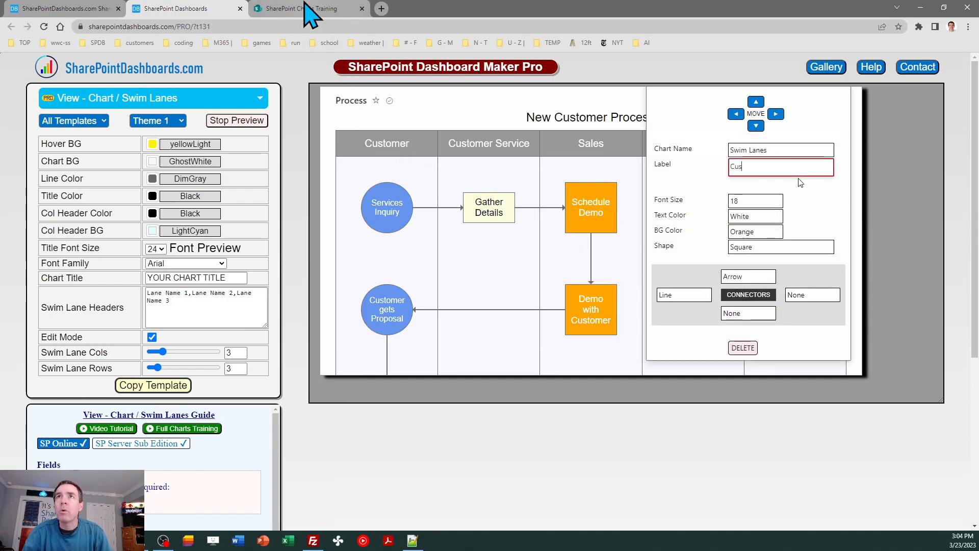
# Step: Open the Flow Chart list on the SharePoint site and save its current view as a public view named Swim Lanes
pyautogui.click(304, 5)
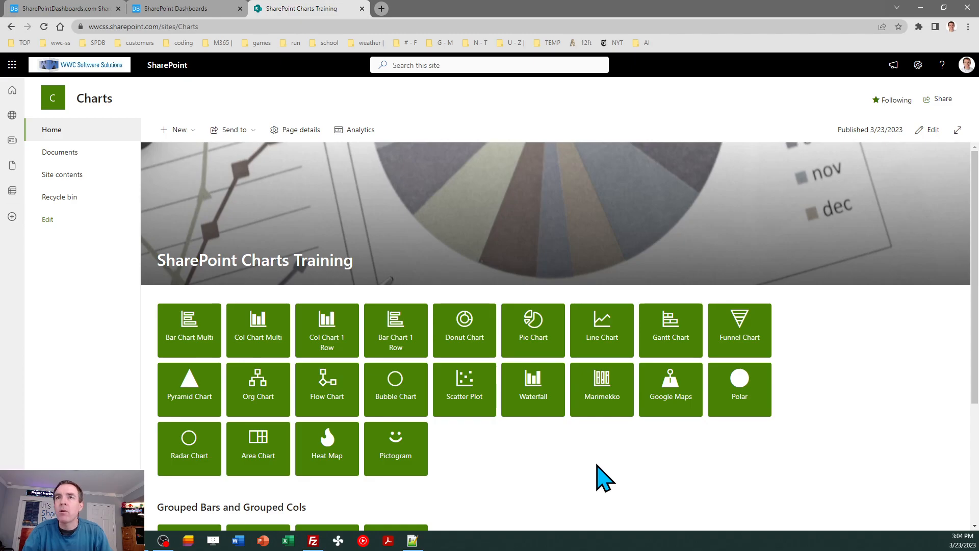
pyautogui.click(326, 395)
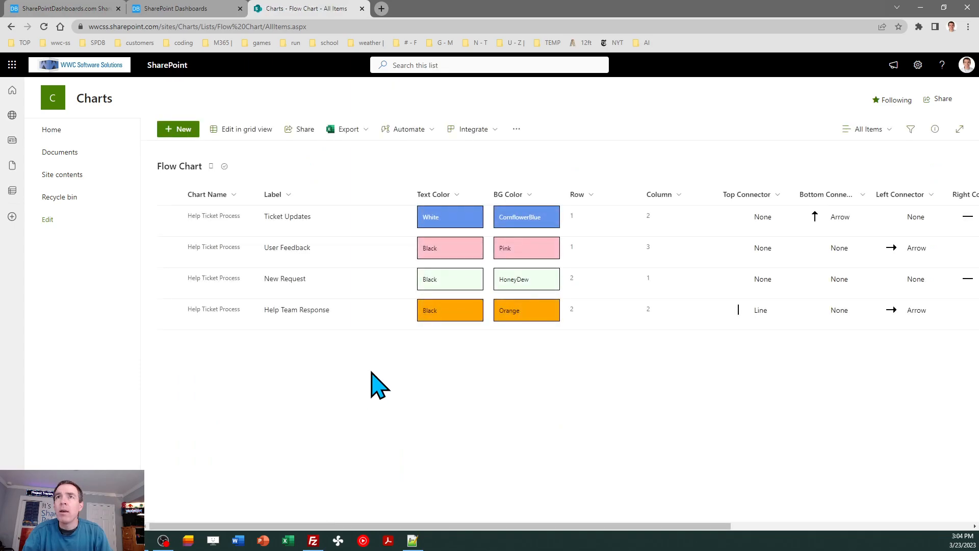
pyautogui.click(870, 134)
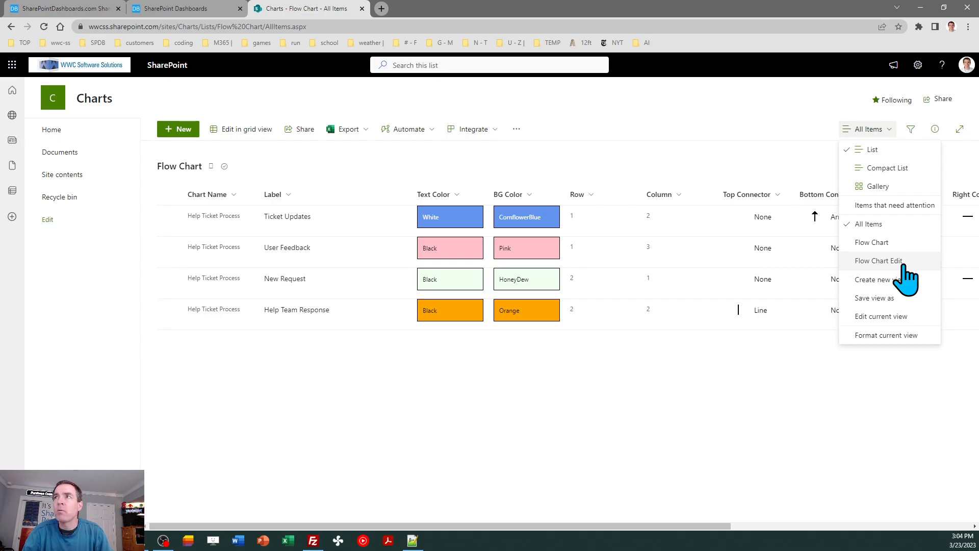
pyautogui.click(891, 300)
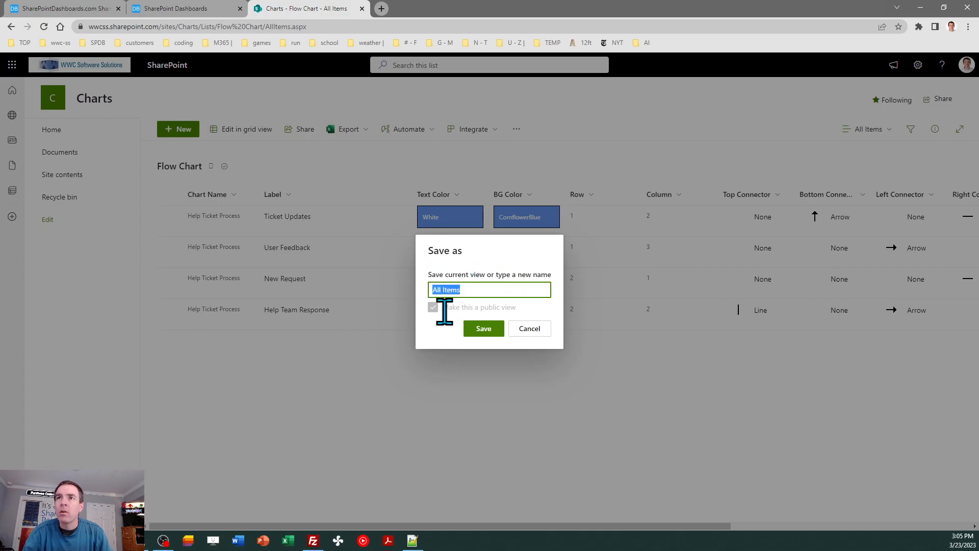
pyautogui.write('Swim Lanes')
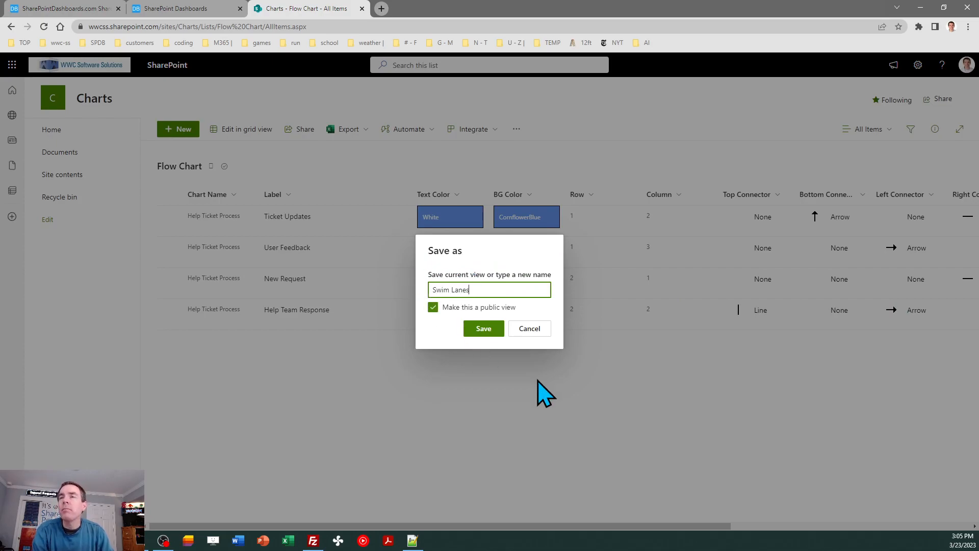
pyautogui.click(483, 329)
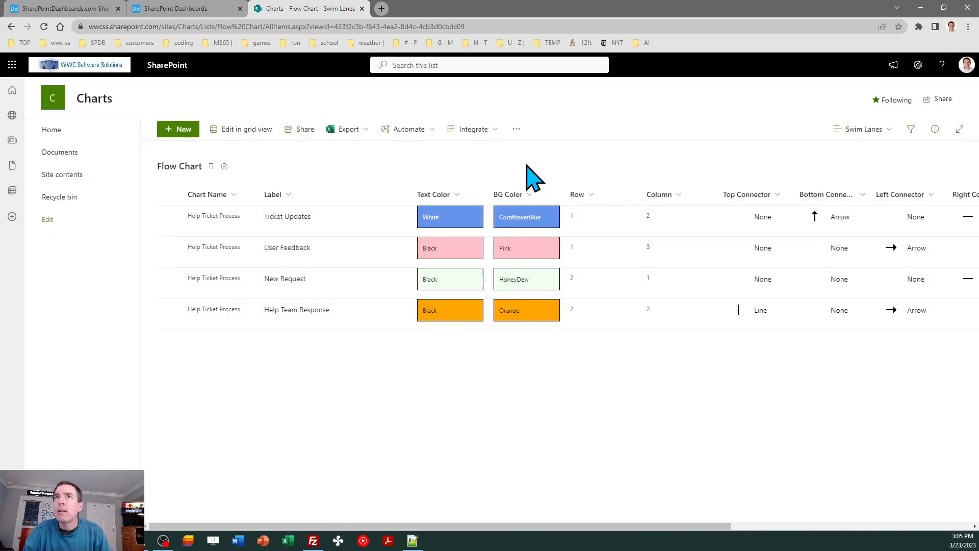
# Step: Open the Swim Lanes view's settings, confirm them, and copy the view's web address
pyautogui.click(856, 129)
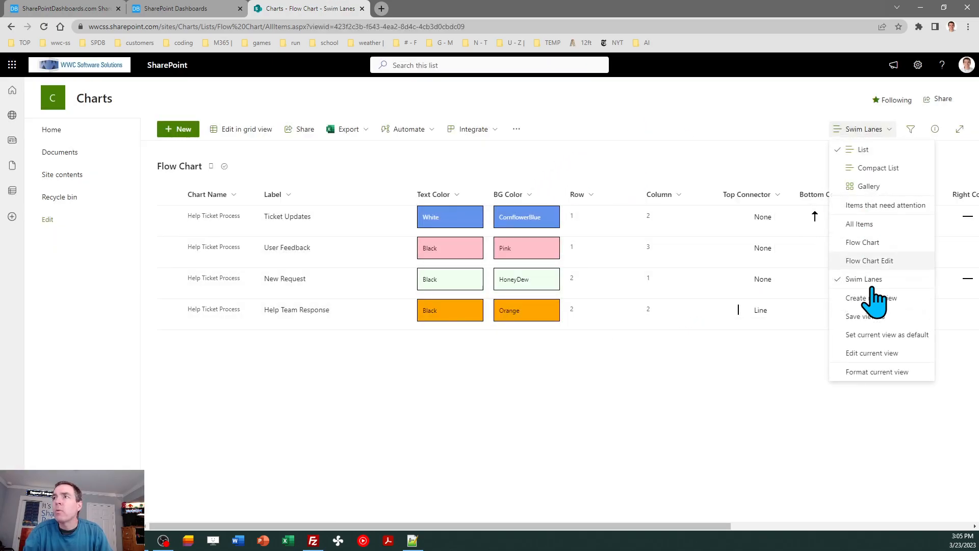
pyautogui.click(870, 353)
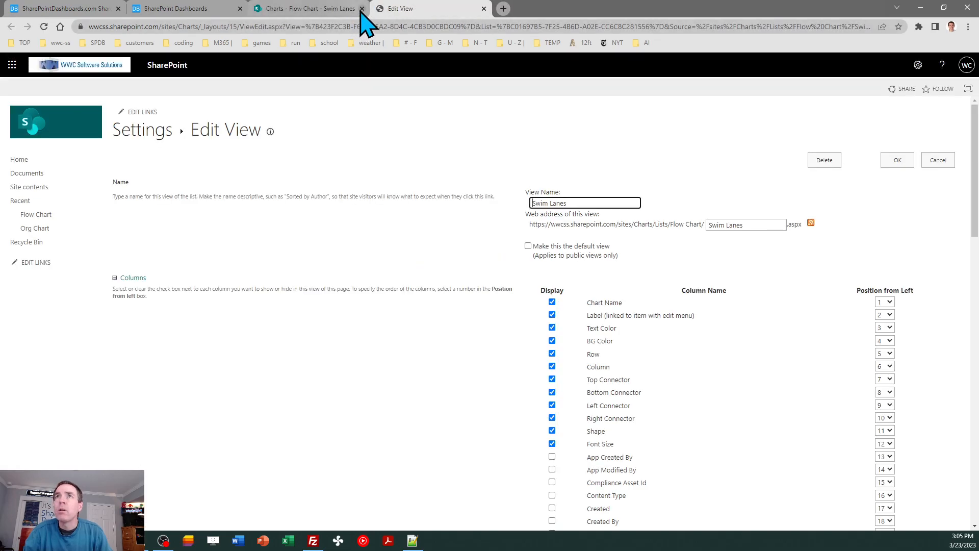
pyautogui.click(897, 160)
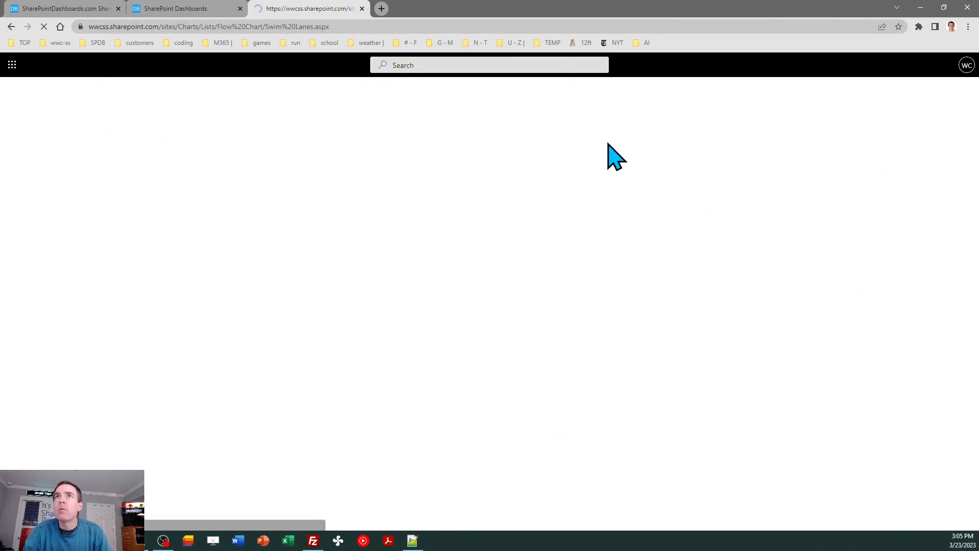
pyautogui.click(338, 26)
pyautogui.hotkey('ctrl', 'c')
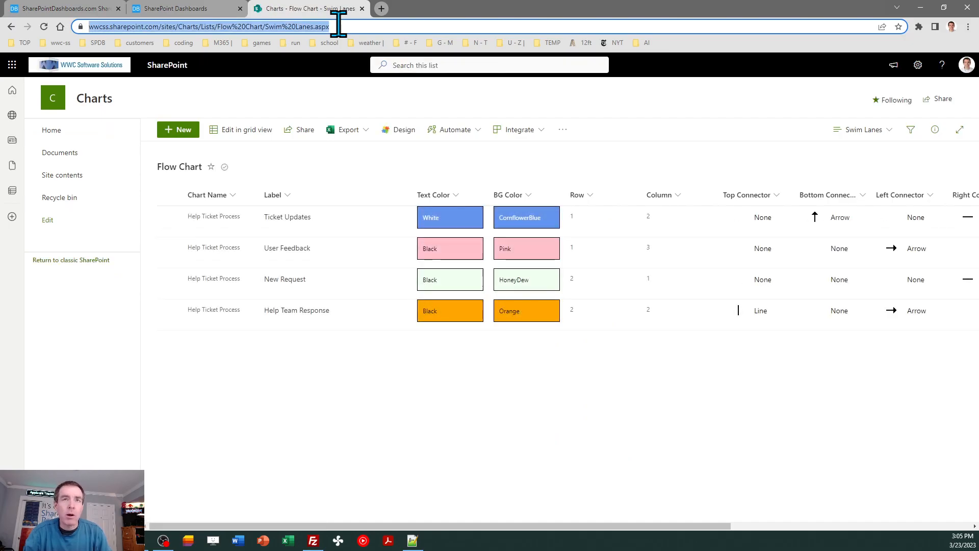
# Step: Edit the home page and add a quick link from the copied Swim Lanes view address
pyautogui.click(53, 132)
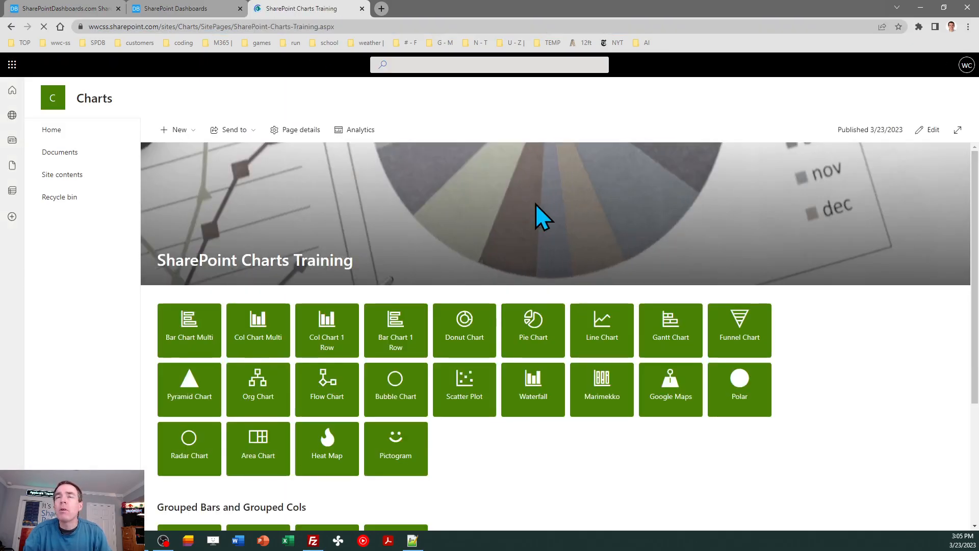
pyautogui.click(923, 137)
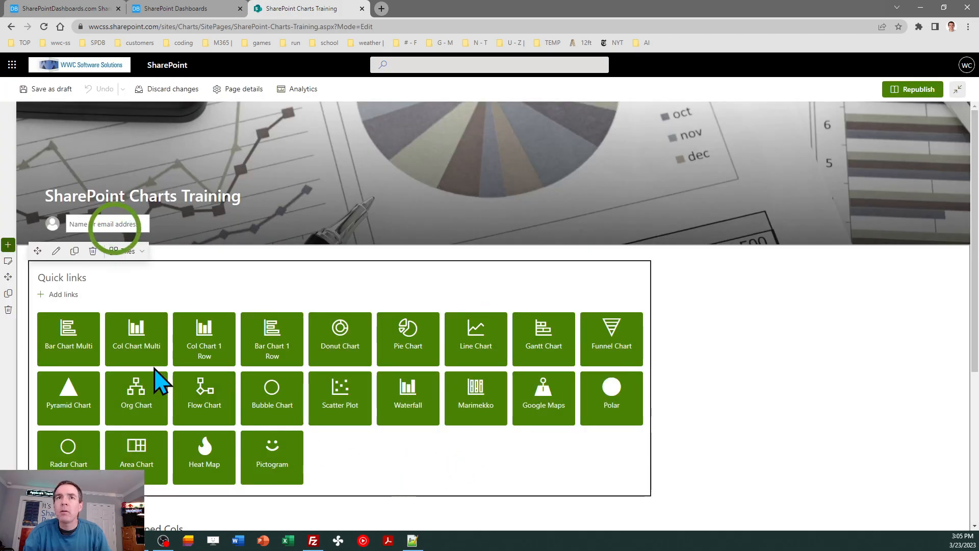
pyautogui.click(65, 295)
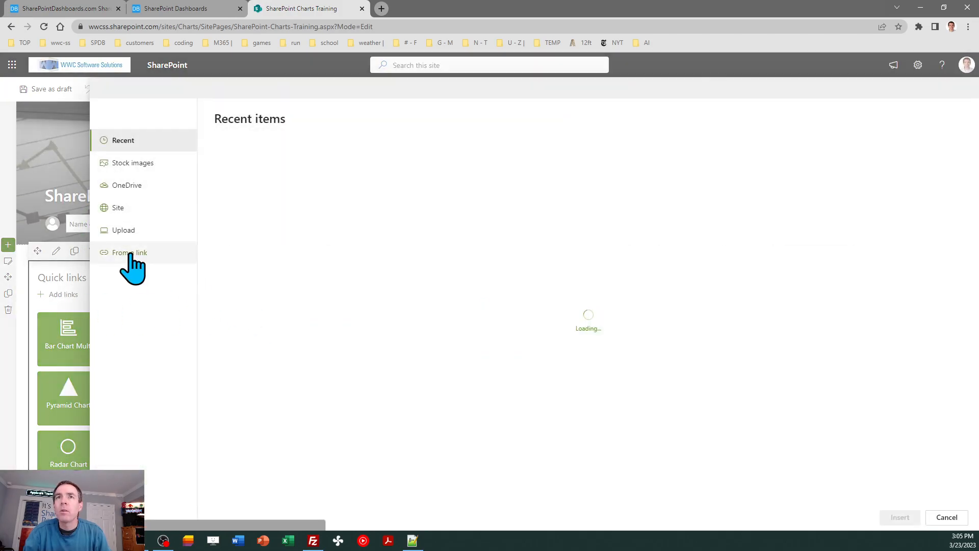
pyautogui.click(130, 252)
pyautogui.hotkey('ctrl', 'v')
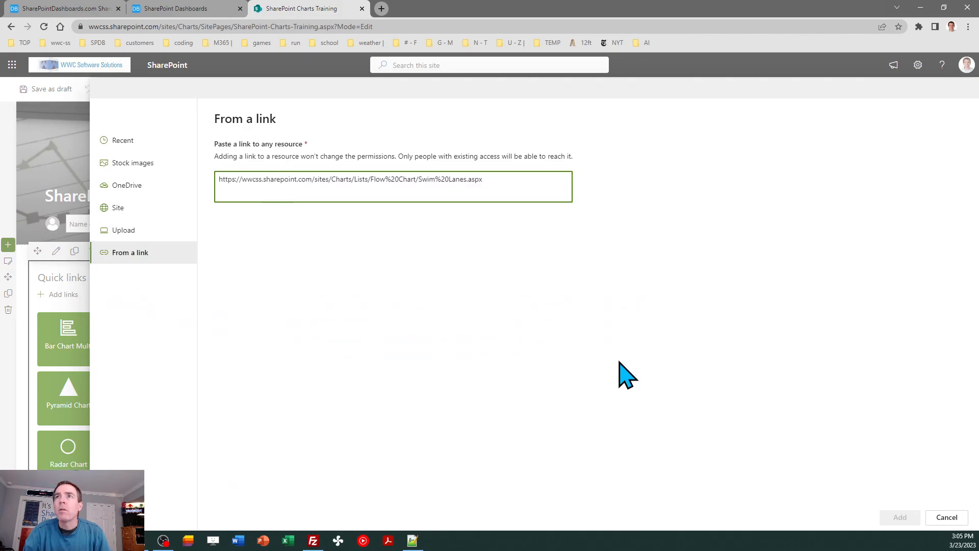
pyautogui.click(899, 520)
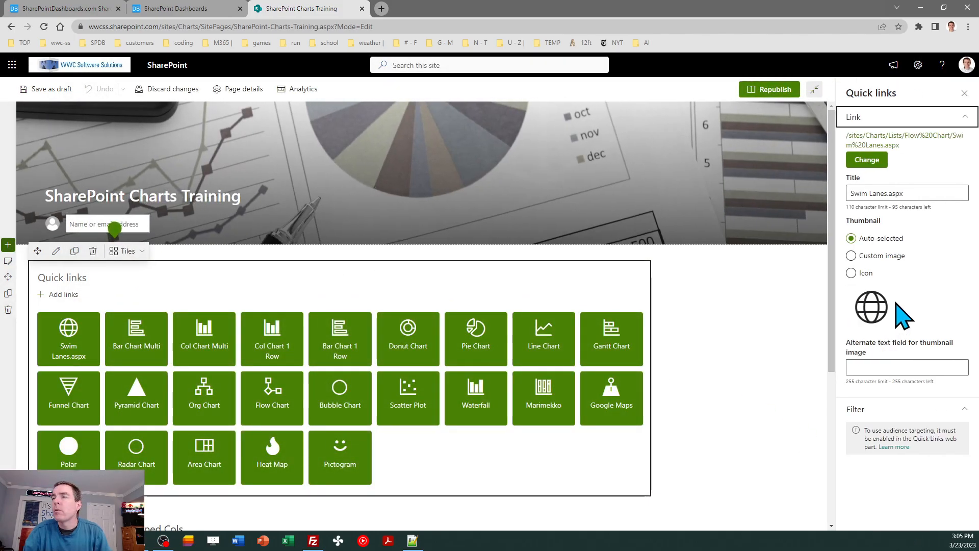
# Step: Retitle the new quick link as Swim Lanes
pyautogui.click(882, 193)
pyautogui.press('BackSpace')
pyautogui.press('BackSpace')
pyautogui.press('BackSpace')
pyautogui.press('BackSpace')
pyautogui.press('BackSpace')
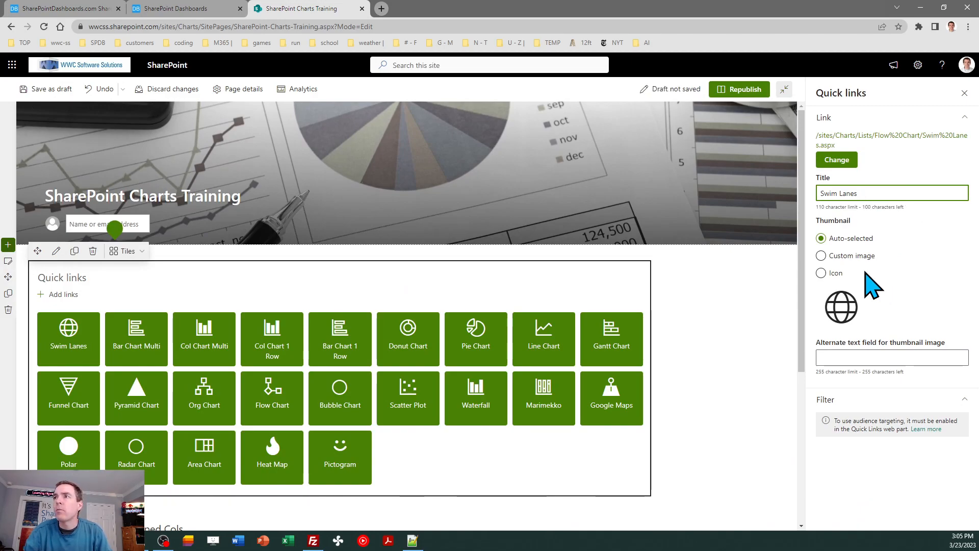
# Step: Set the link's thumbnail to the quadcolumn icon, found by searching icons for column, and close the link settings
pyautogui.click(821, 273)
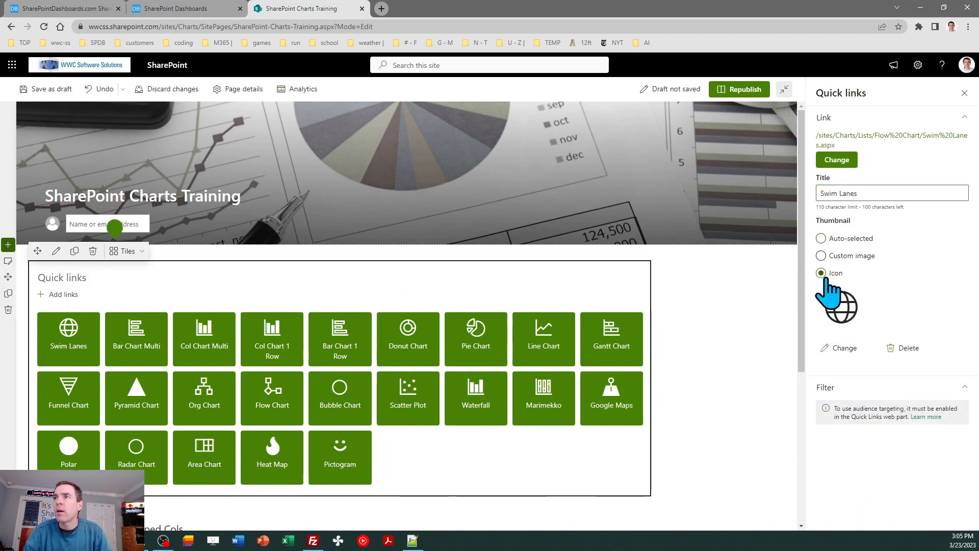
pyautogui.click(842, 351)
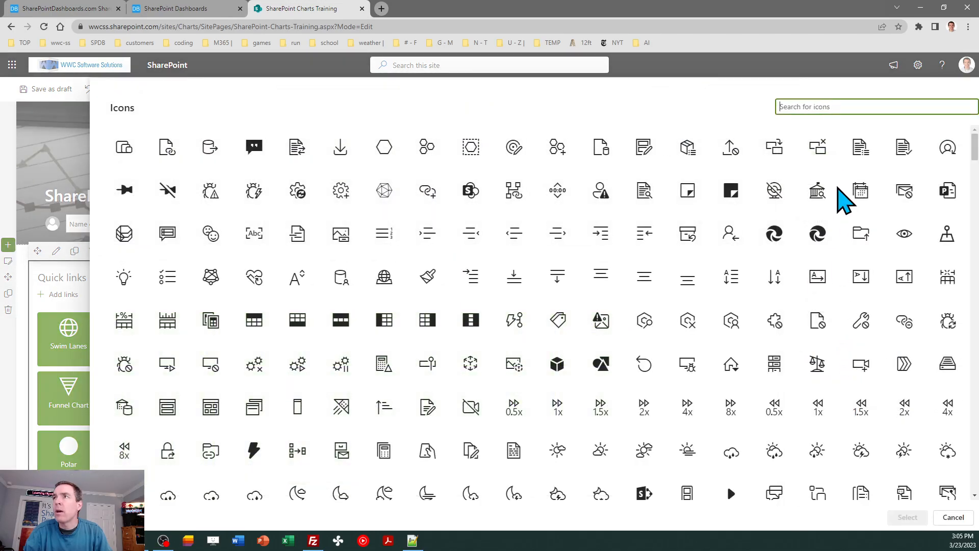
pyautogui.write('column')
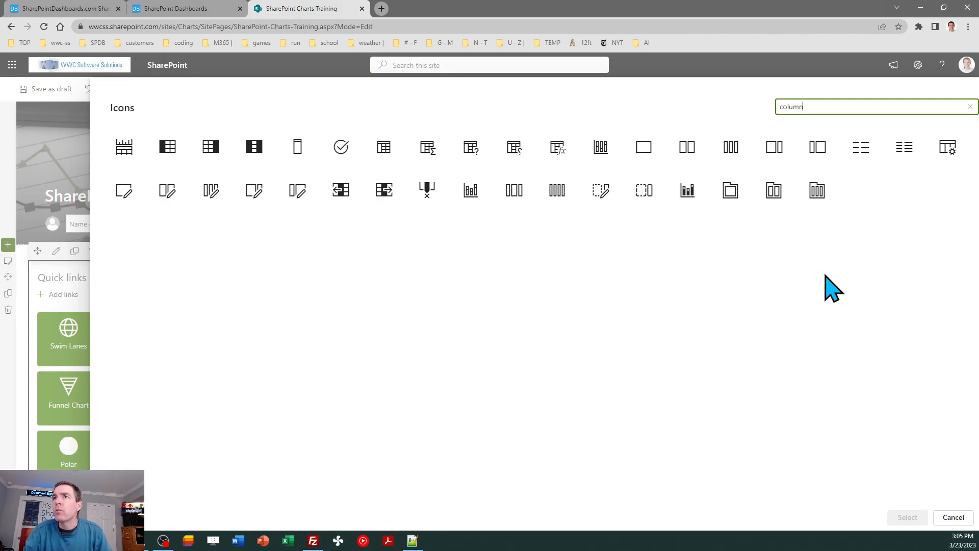
pyautogui.click(556, 193)
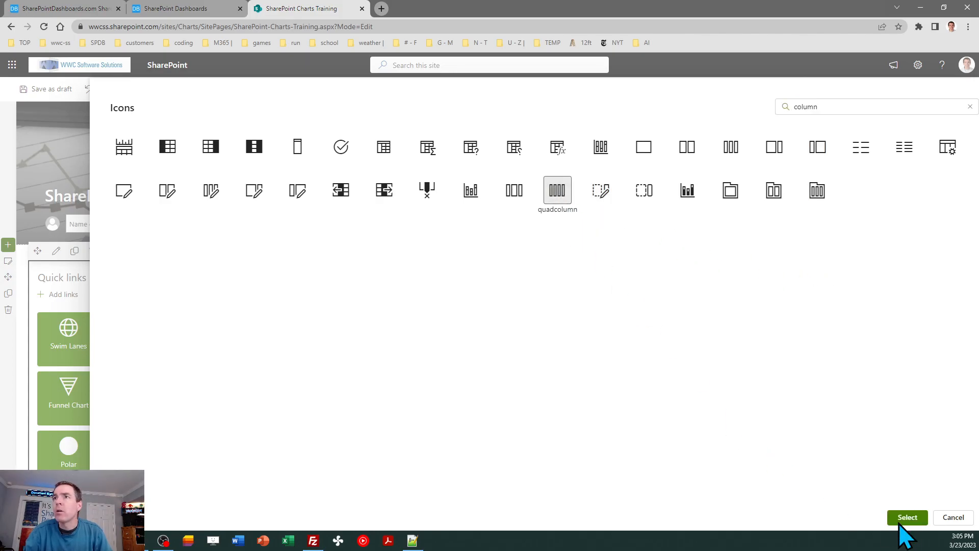
pyautogui.click(909, 517)
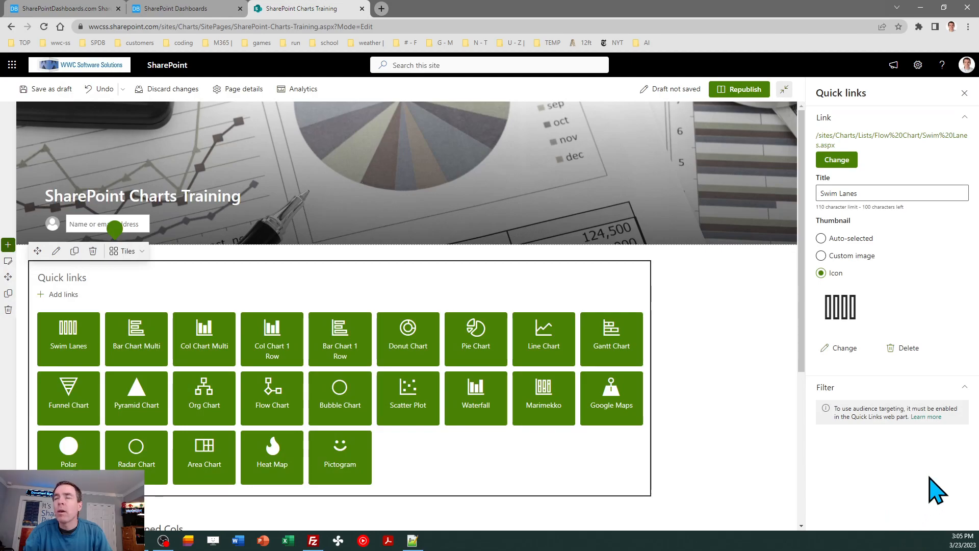
pyautogui.click(964, 93)
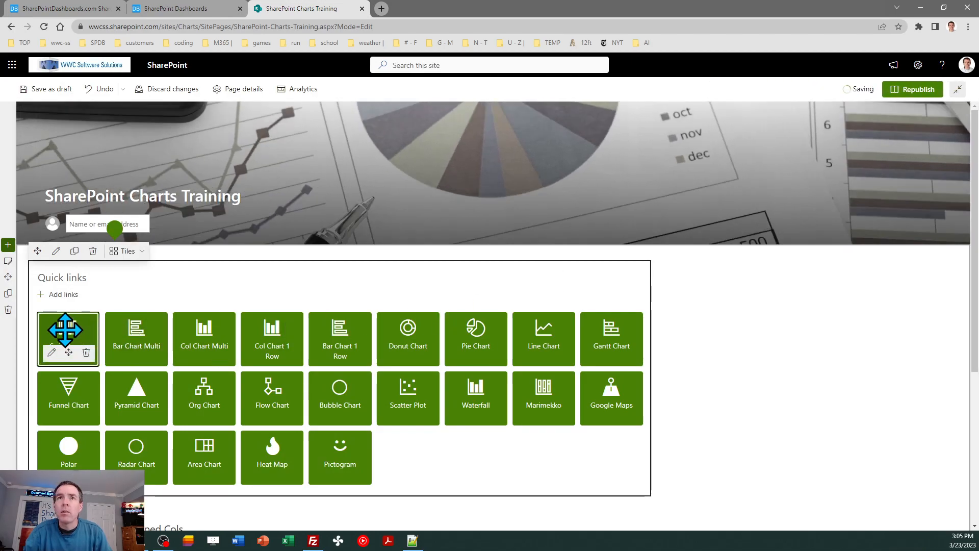
# Step: Move the Swim Lanes tile to the end of the quick links and republish the page
pyautogui.moveTo(66, 328); pyautogui.dragTo(381, 453)
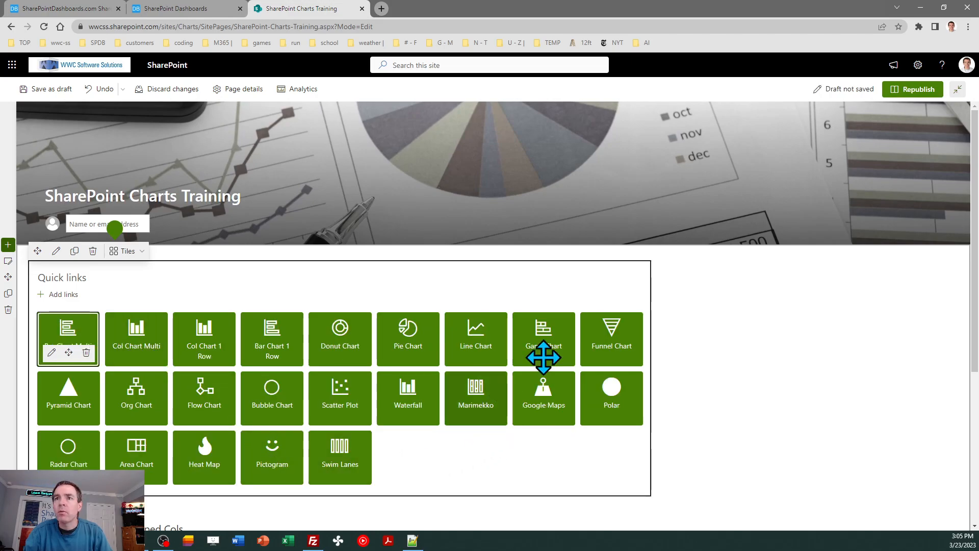
pyautogui.click(911, 91)
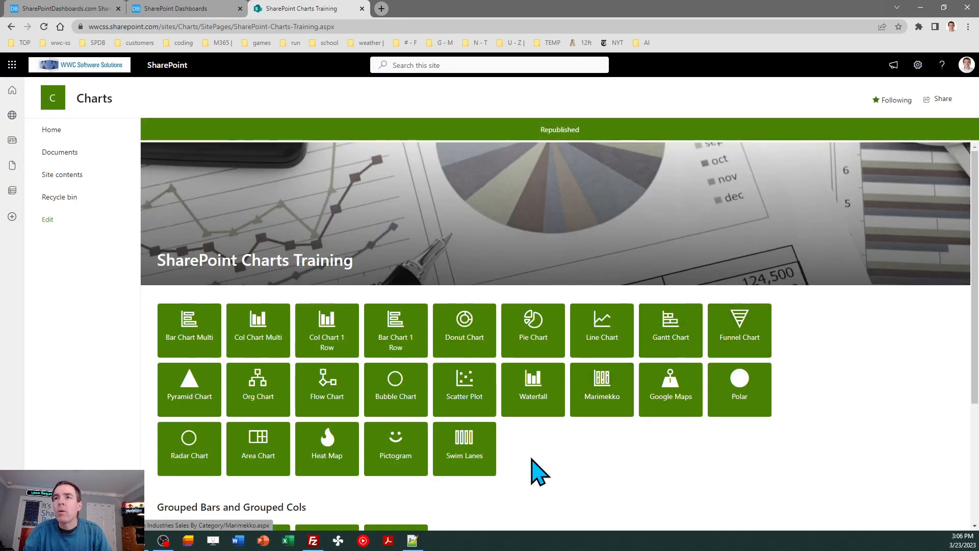
# Step: Open the Swim Lanes link and save the view as a public view named Swim Lanes Edit
pyautogui.click(470, 439)
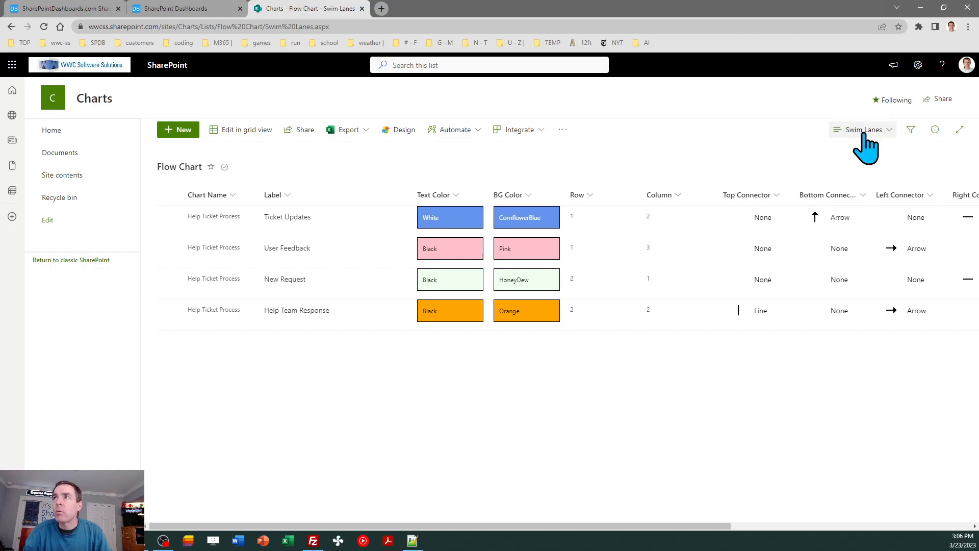
pyautogui.click(863, 132)
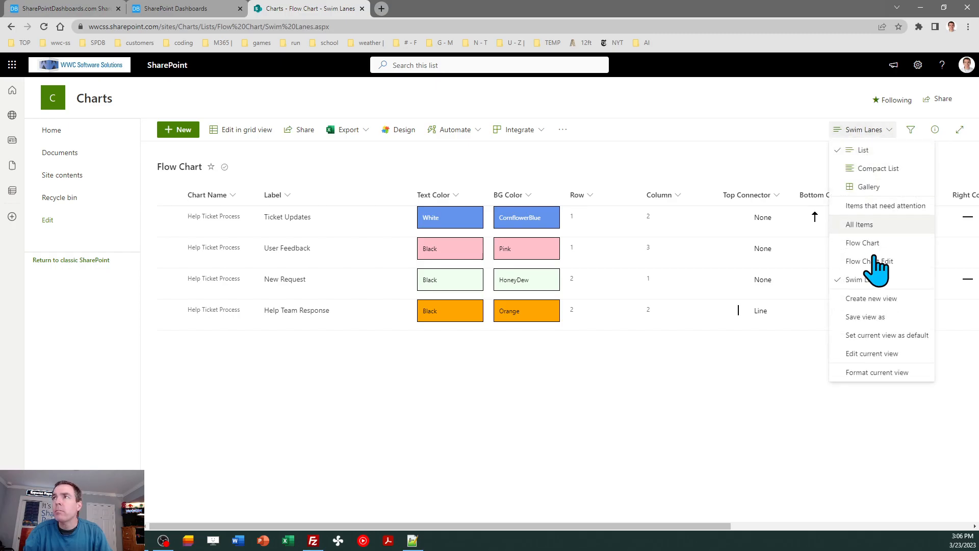
pyautogui.click(873, 317)
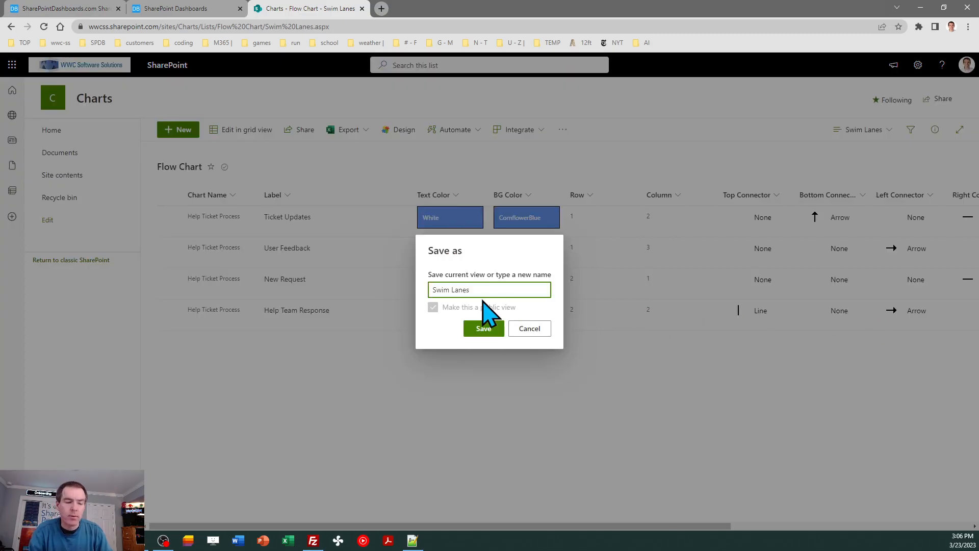
pyautogui.write('Edit')
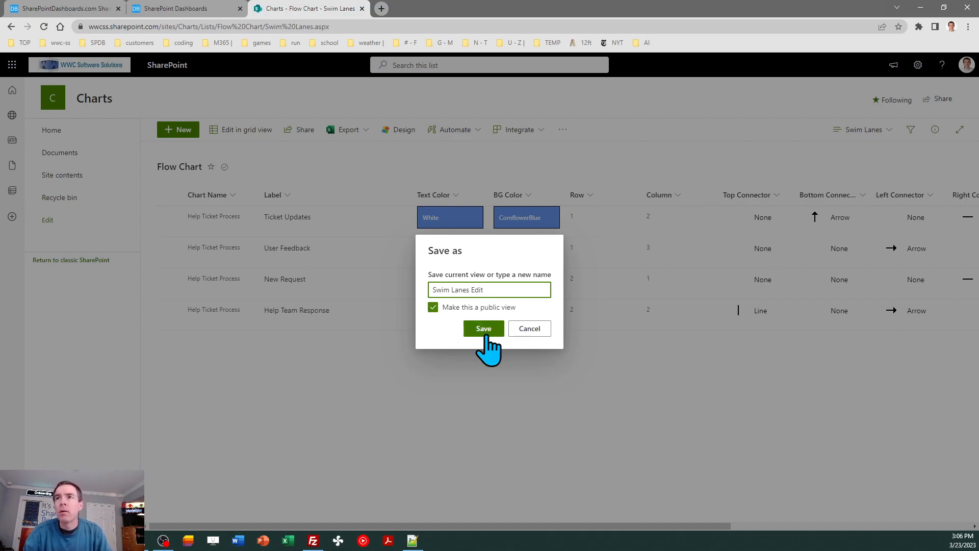
pyautogui.click(483, 329)
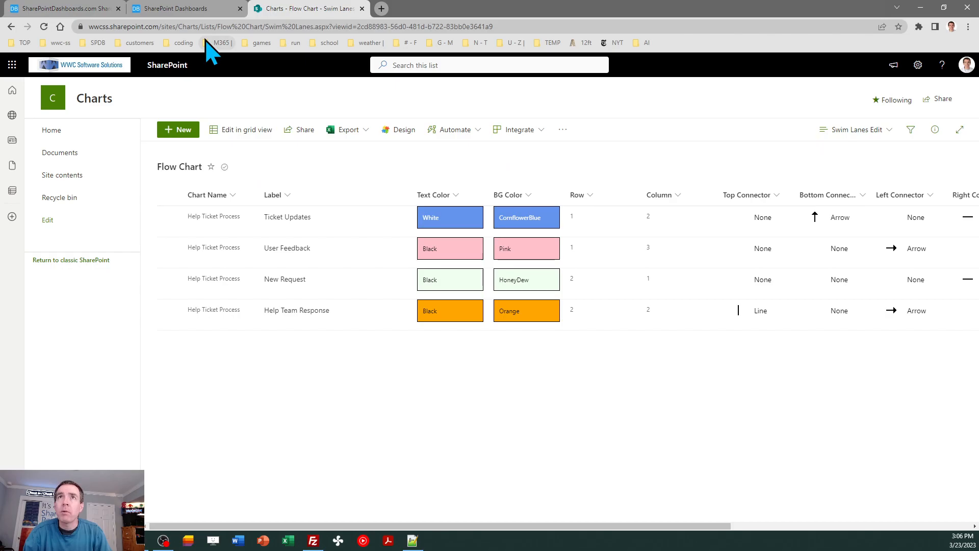
# Step: Return to the Swim Lanes training page
pyautogui.click(185, 10)
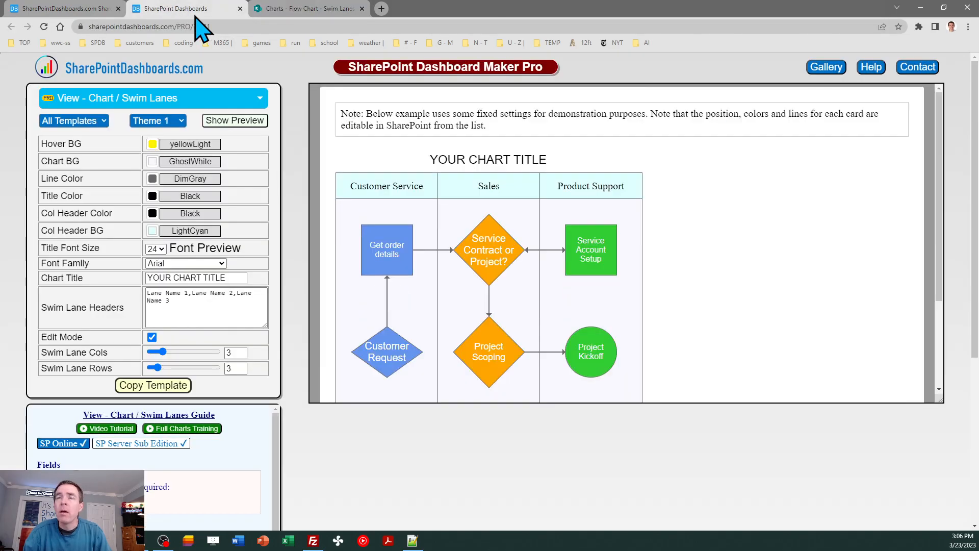
pyautogui.click(77, 11)
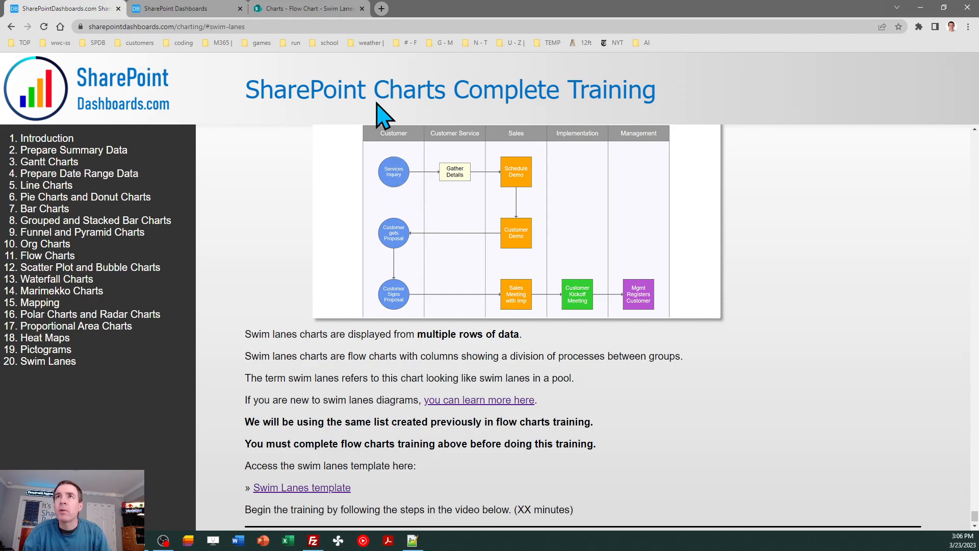
# Step: Add a new Flow Chart list item with Chart Name Swim Lanes and Label Services Inquiry
pyautogui.click(321, 9)
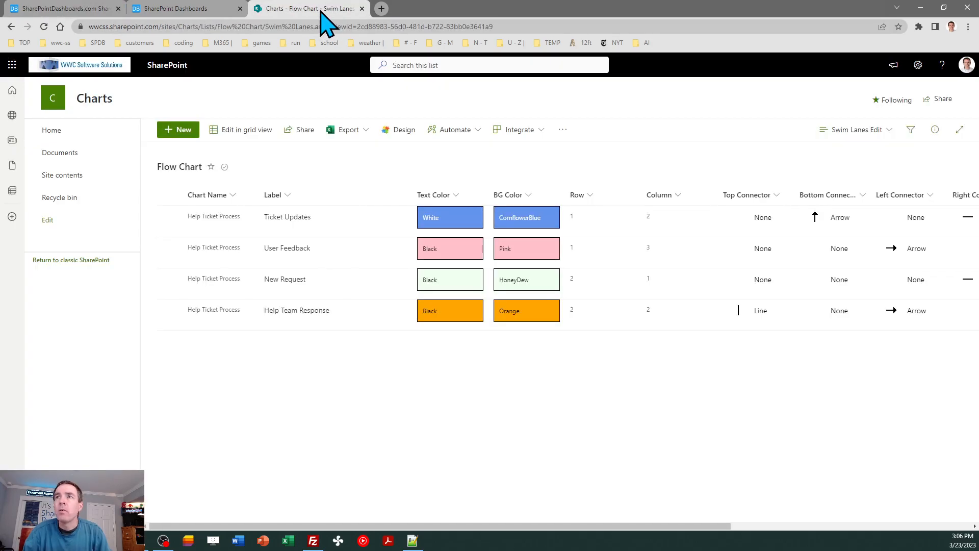
pyautogui.click(180, 132)
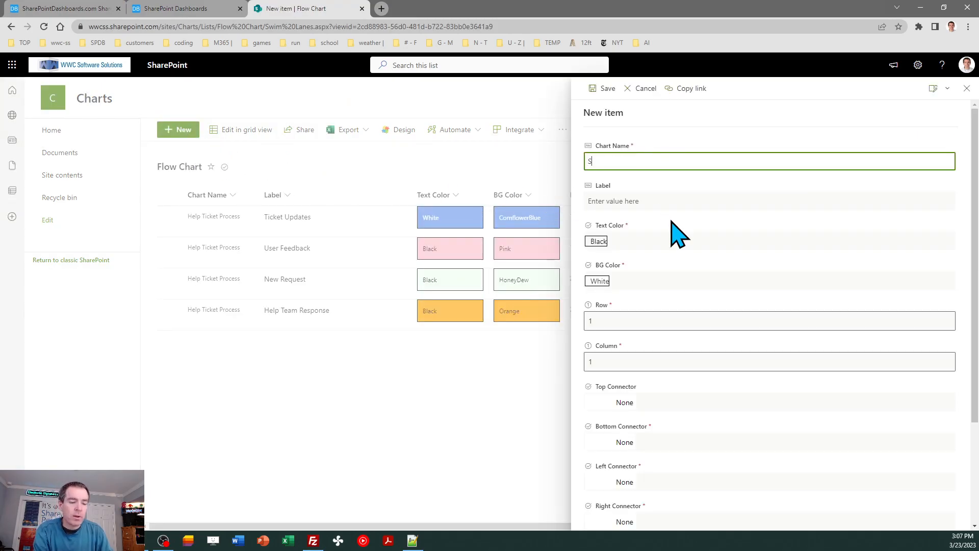
pyautogui.write('Swim Lanes')
pyautogui.press('Tab')
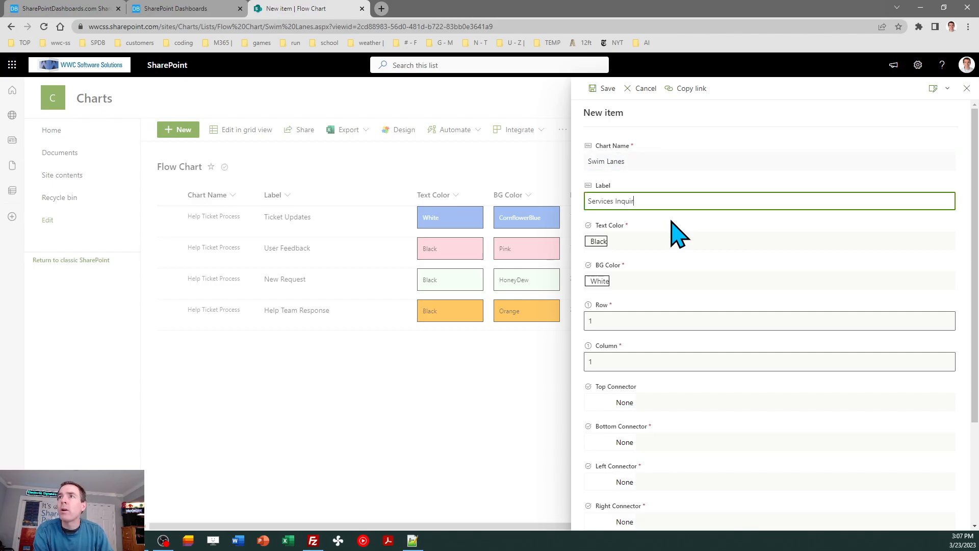
pyautogui.click(602, 89)
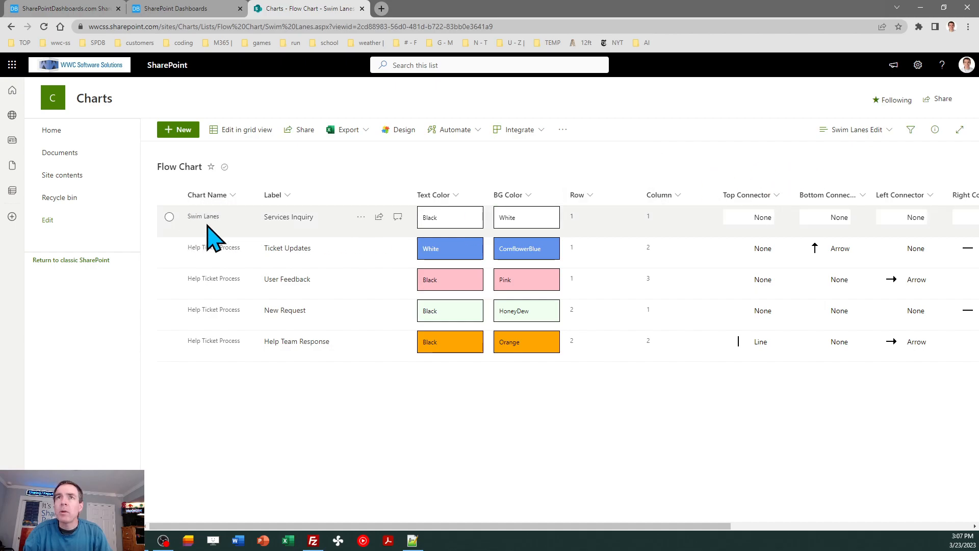
# Step: Edit the Swim Lanes Edit view to show only items where Chart Name is equal to Swim Lanes
pyautogui.click(849, 131)
pyautogui.click(862, 373)
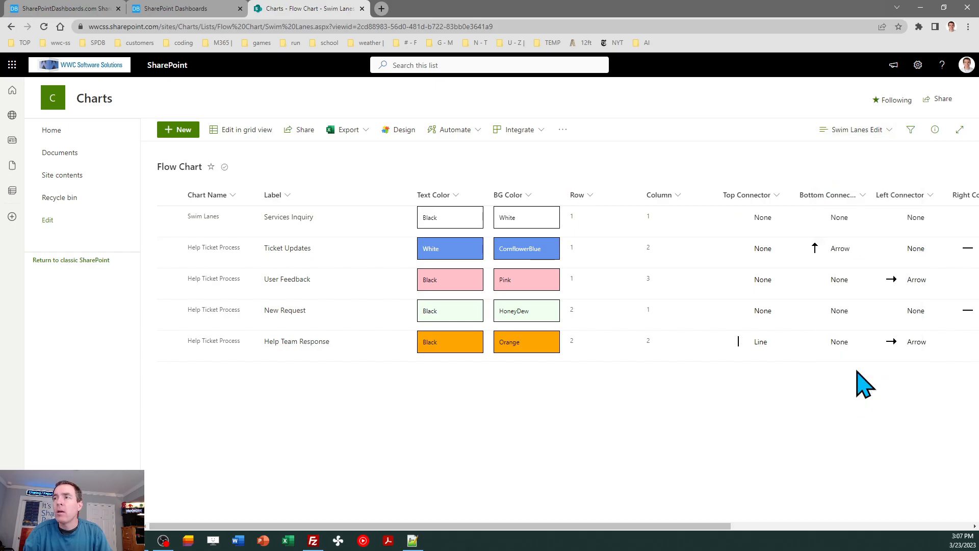
pyautogui.click(362, 9)
pyautogui.moveTo(975, 159); pyautogui.dragTo(976, 354)
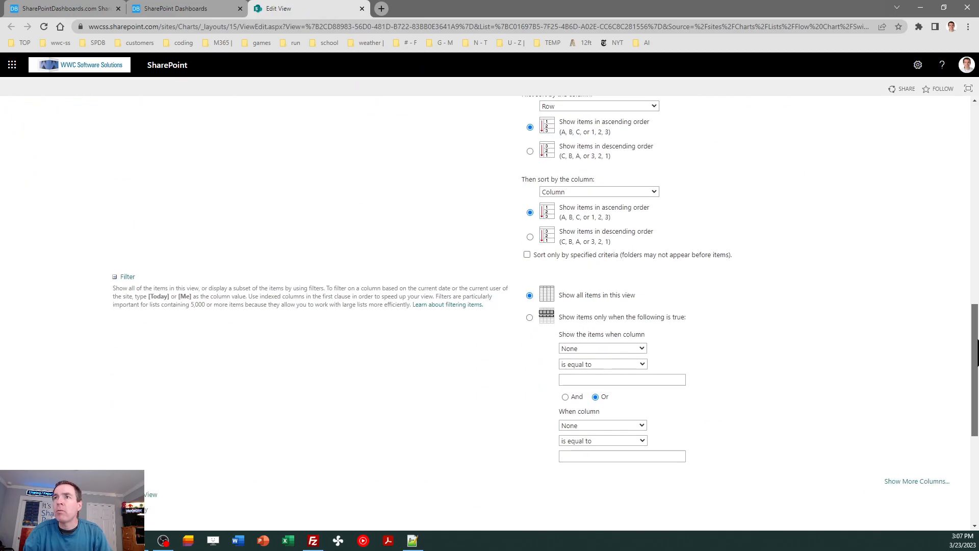
pyautogui.click(637, 348)
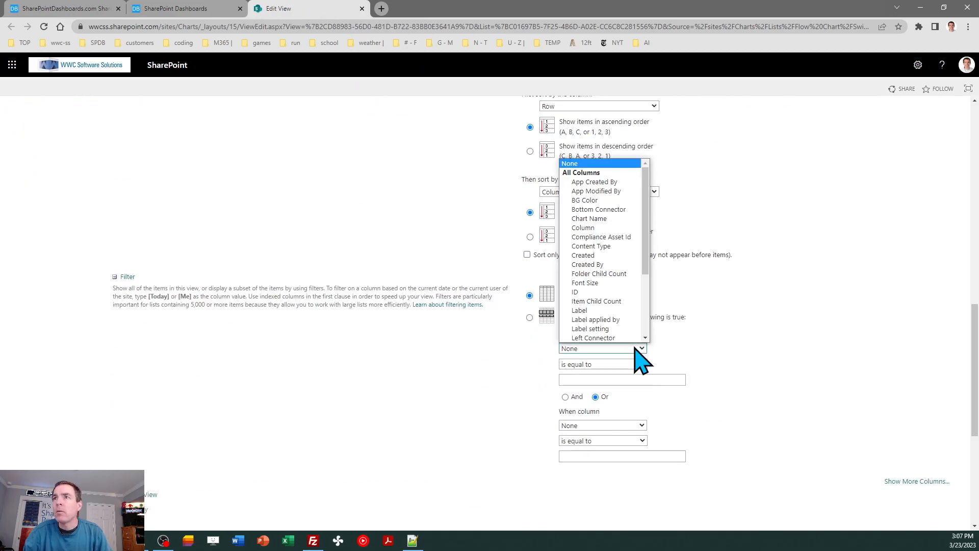
pyautogui.click(603, 218)
pyautogui.click(598, 380)
pyautogui.write('Swim Lanes')
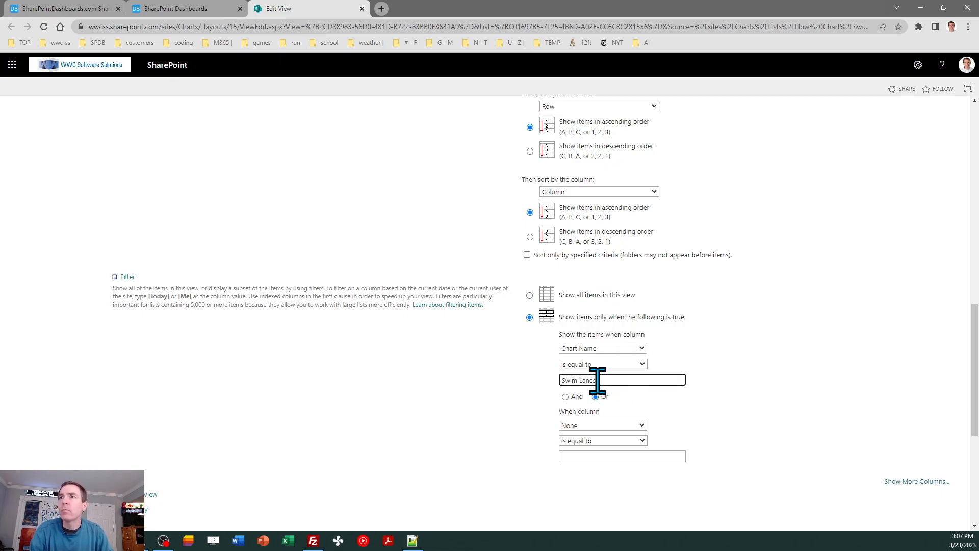
pyautogui.scroll(-5, 936, 352)
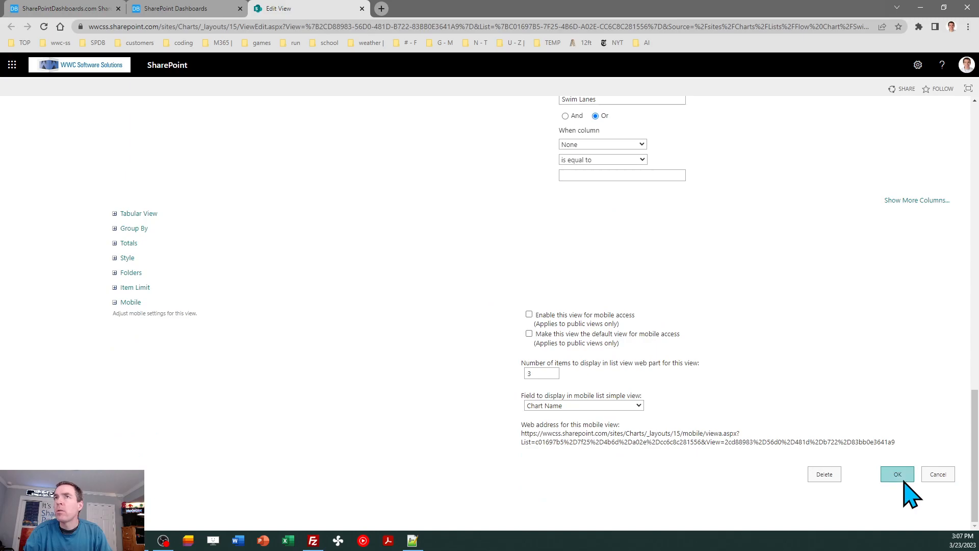
pyautogui.click(904, 480)
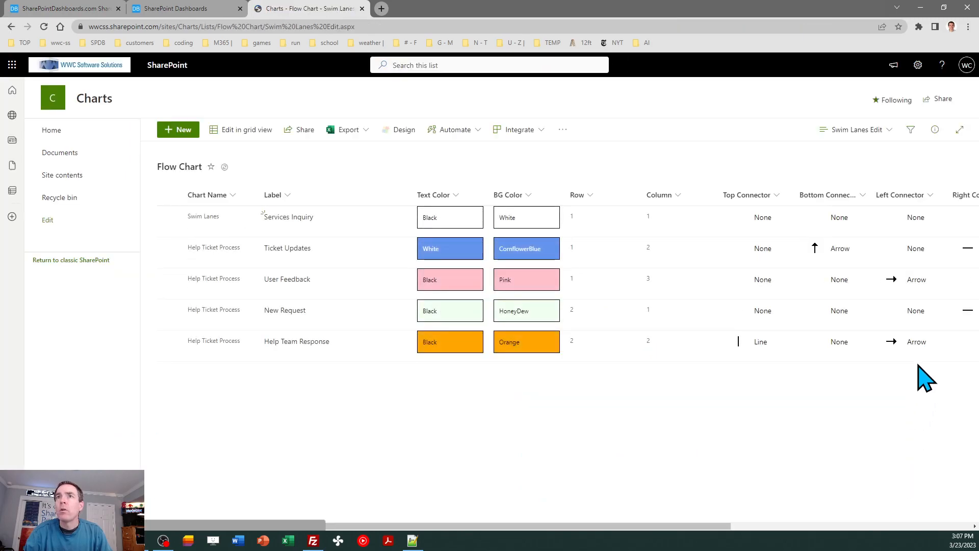
pyautogui.click(44, 26)
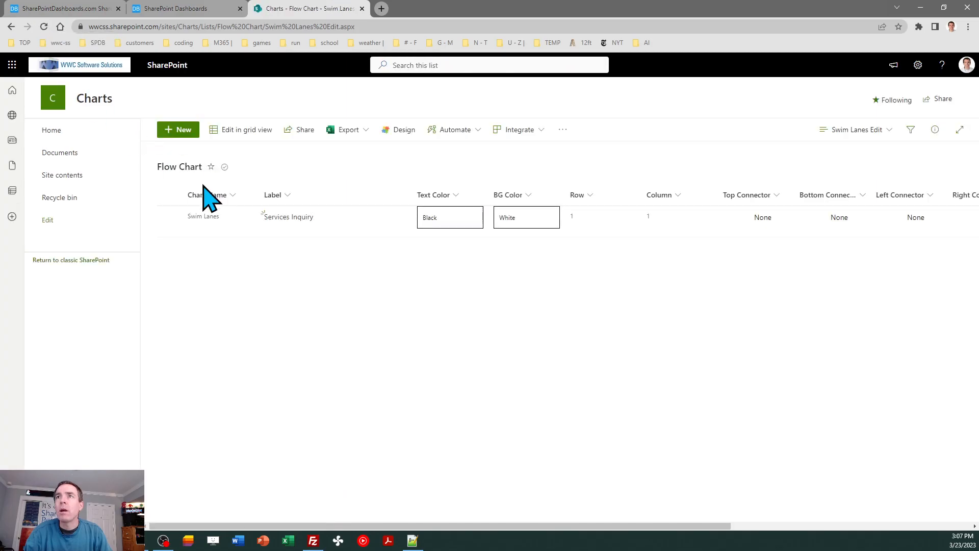
# Step: Switch to the Swim Lanes view and filter it to show only items where Chart Name is equal to Swim Lanes
pyautogui.click(862, 131)
pyautogui.click(867, 279)
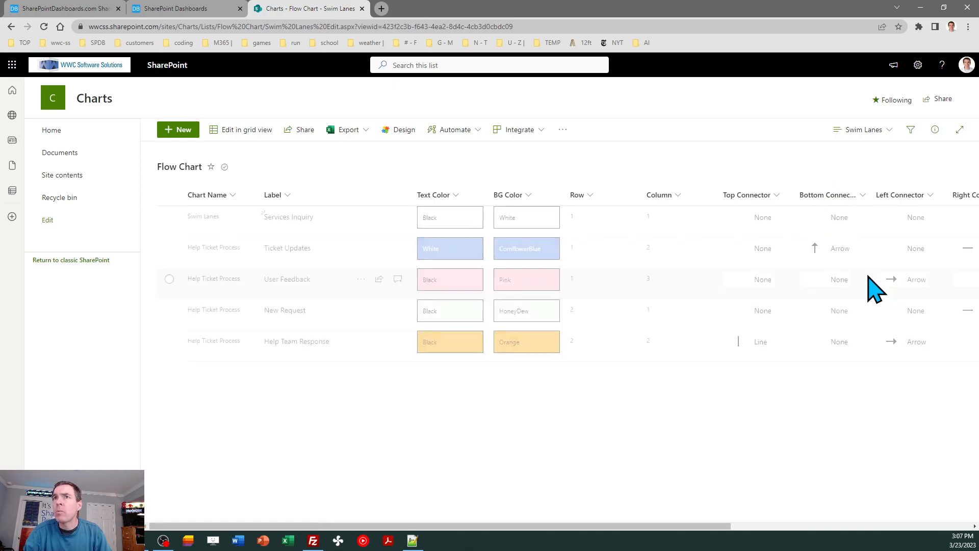
pyautogui.click(860, 131)
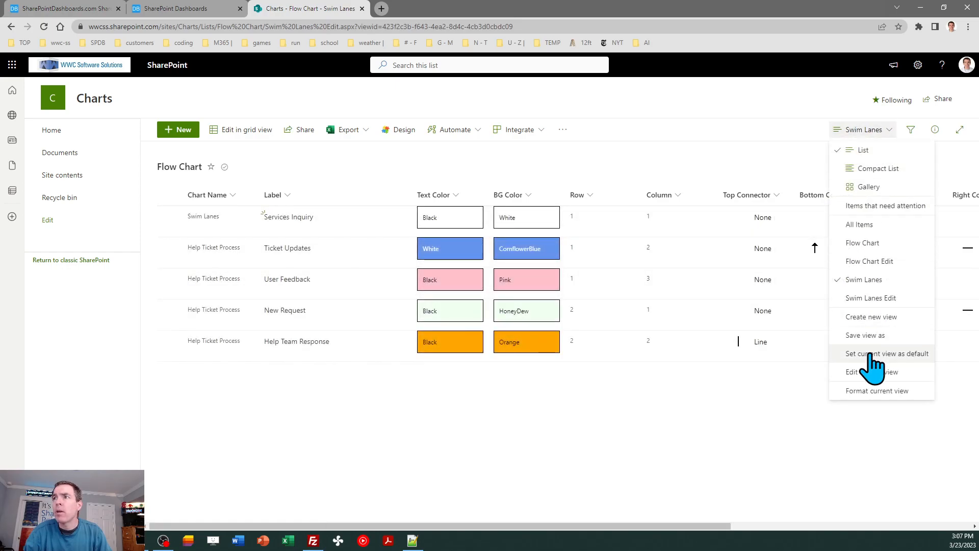
pyautogui.click(864, 372)
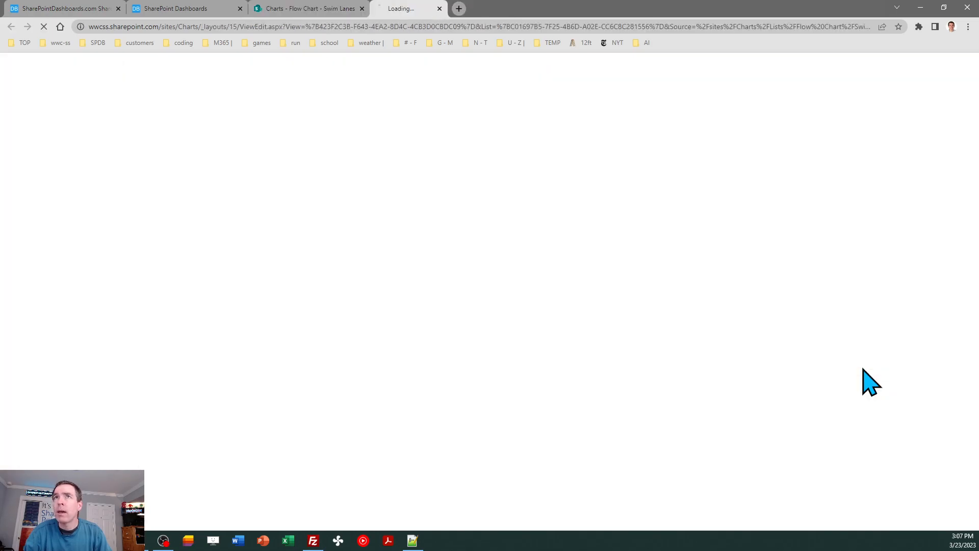
pyautogui.click(362, 9)
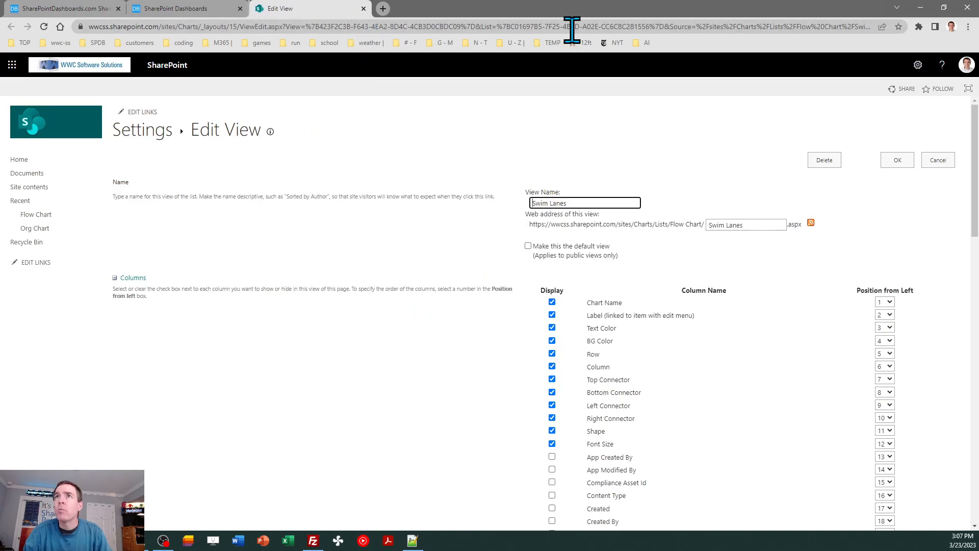
pyautogui.moveTo(975, 127); pyautogui.dragTo(977, 334)
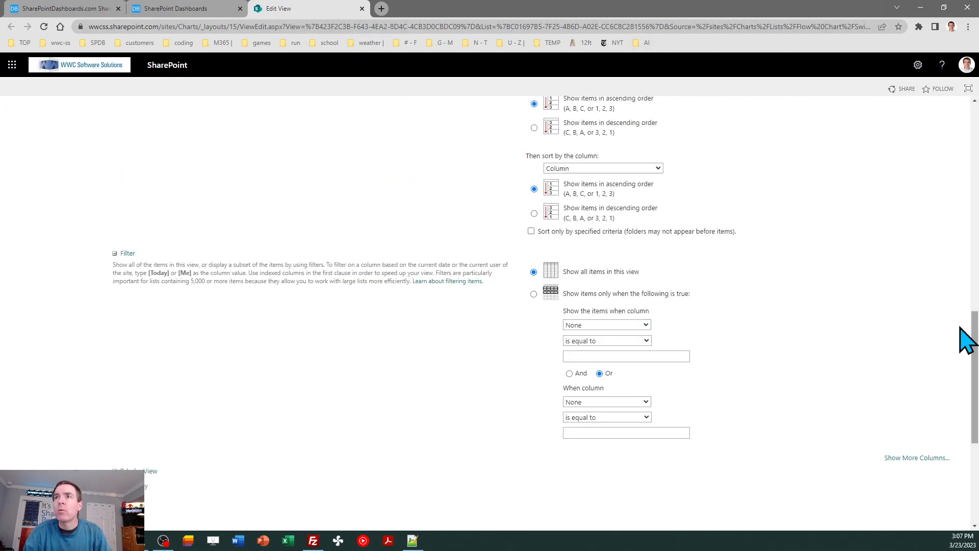
pyautogui.click(645, 325)
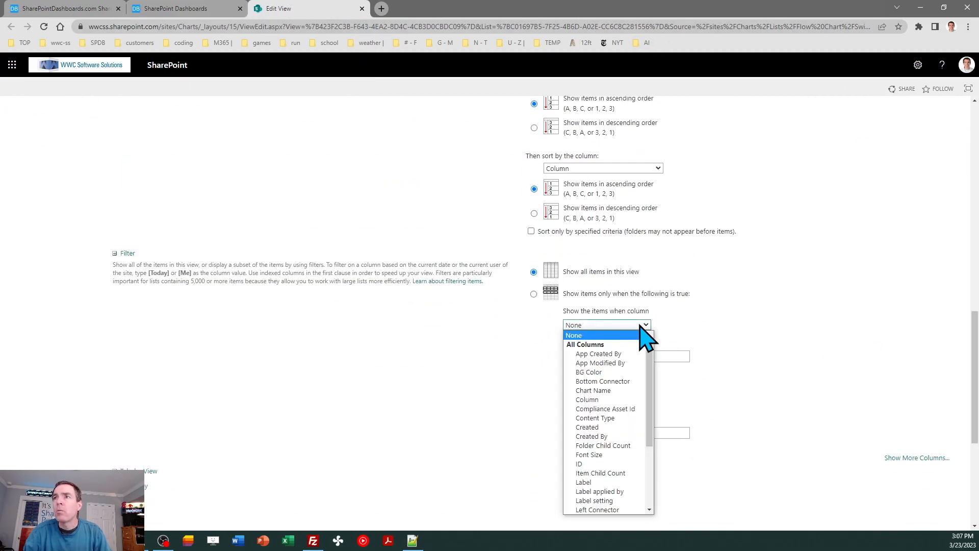
pyautogui.click(632, 391)
pyautogui.click(627, 356)
pyautogui.write('Swim Lanes')
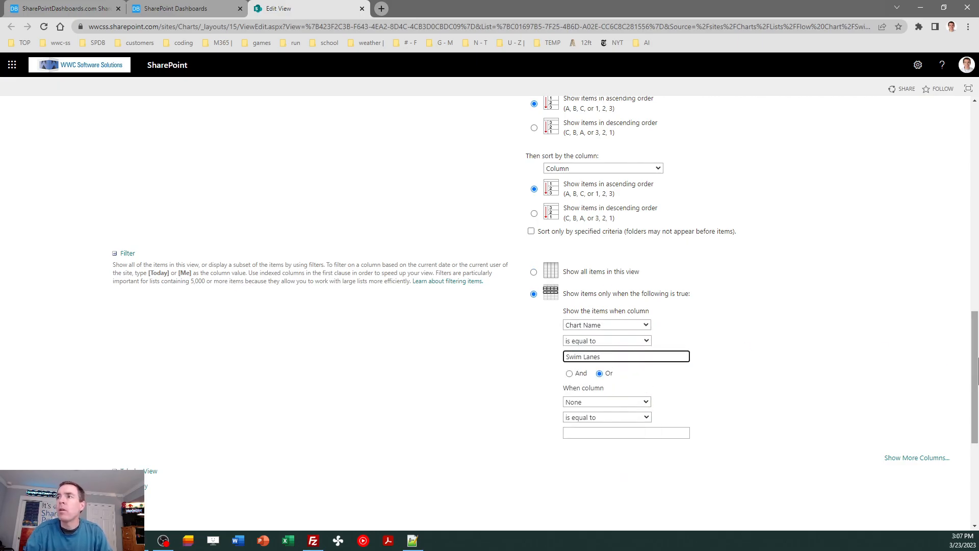
pyautogui.moveTo(975, 362); pyautogui.dragTo(971, 482)
pyautogui.click(900, 477)
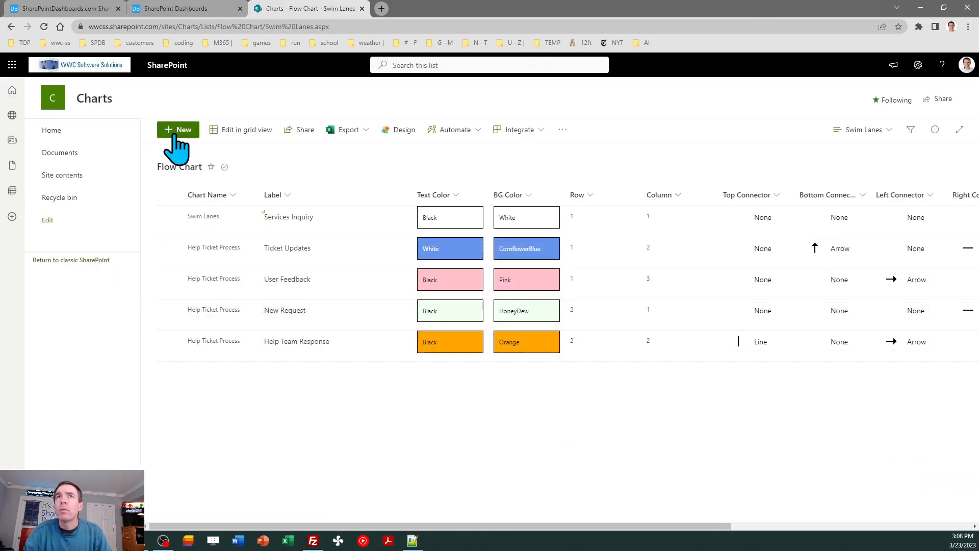
# Step: Reload the Swim Lanes view and switch to the Swim Lanes Edit view to check the filtered items
pyautogui.click(44, 27)
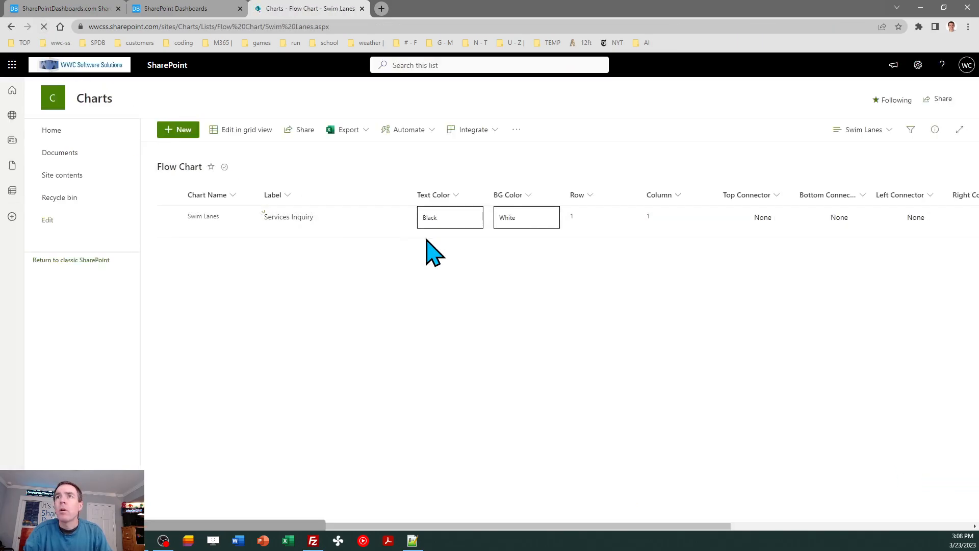
pyautogui.click(863, 130)
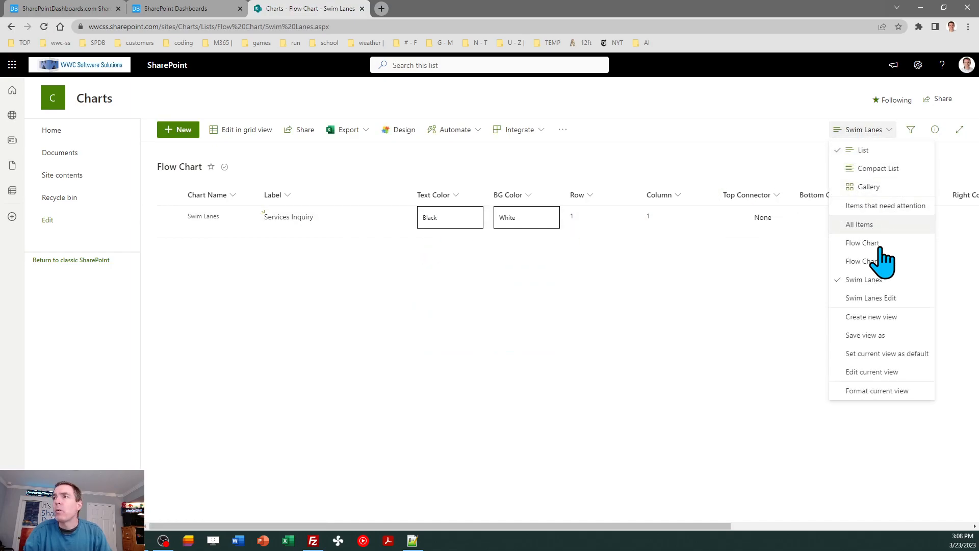
pyautogui.click(881, 300)
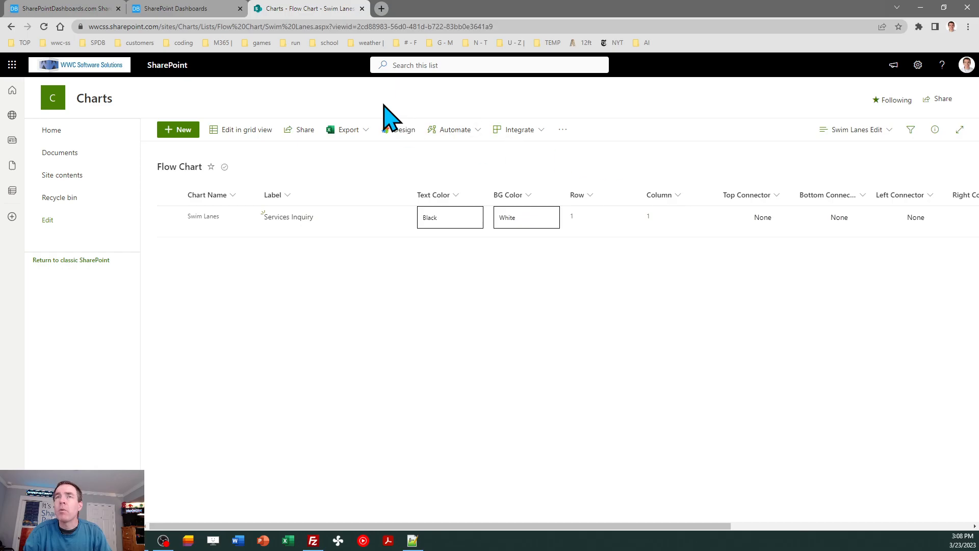
# Step: In the dashboard maker's Swim Lanes template, clear the Swim Lane Headers text and begin entering new lane names
pyautogui.click(176, 10)
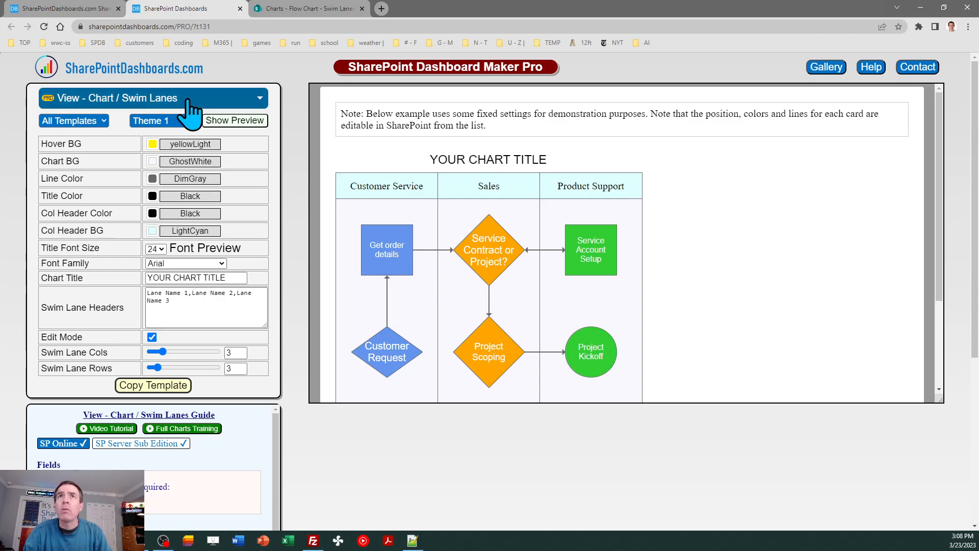
pyautogui.click(78, 9)
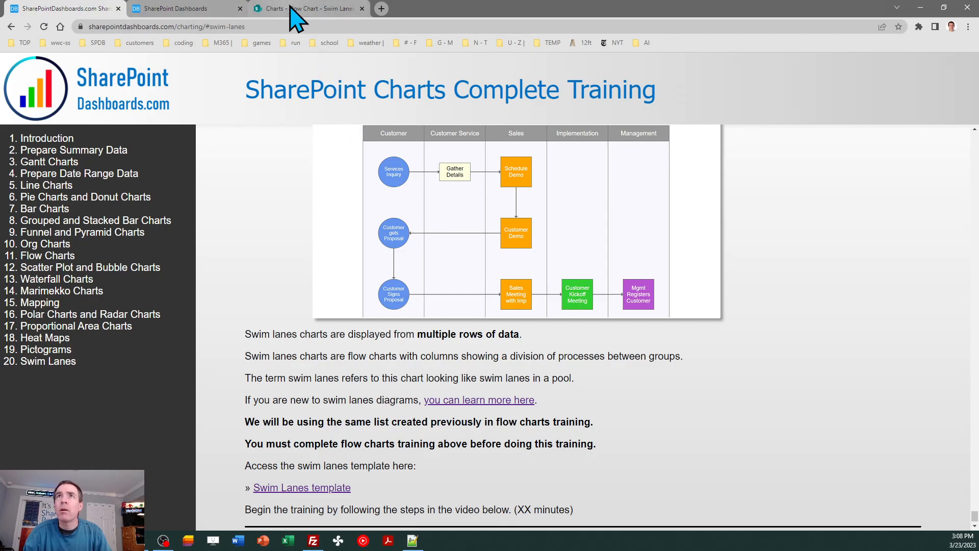
pyautogui.click(189, 8)
pyautogui.click(175, 305)
pyautogui.hotkey('ctrl', 'a')
pyautogui.write('cus')
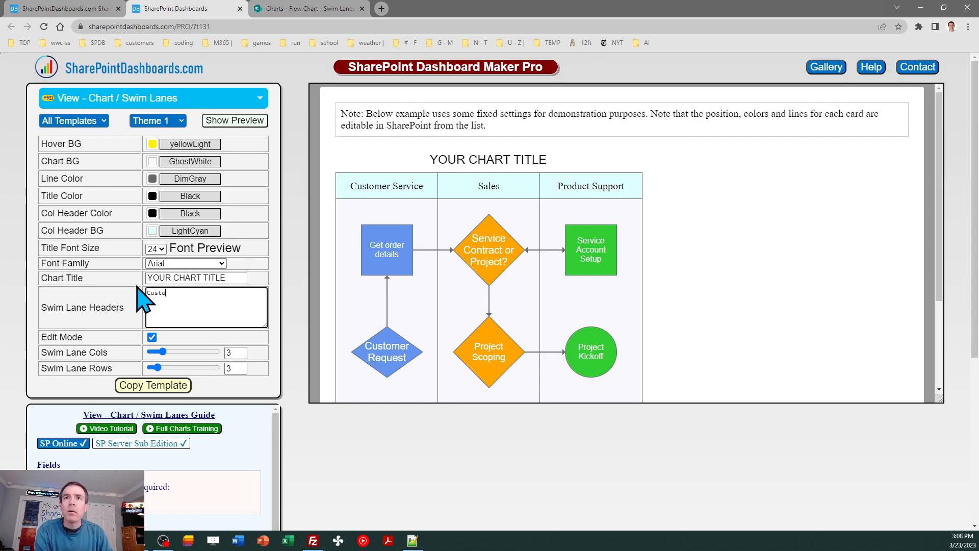
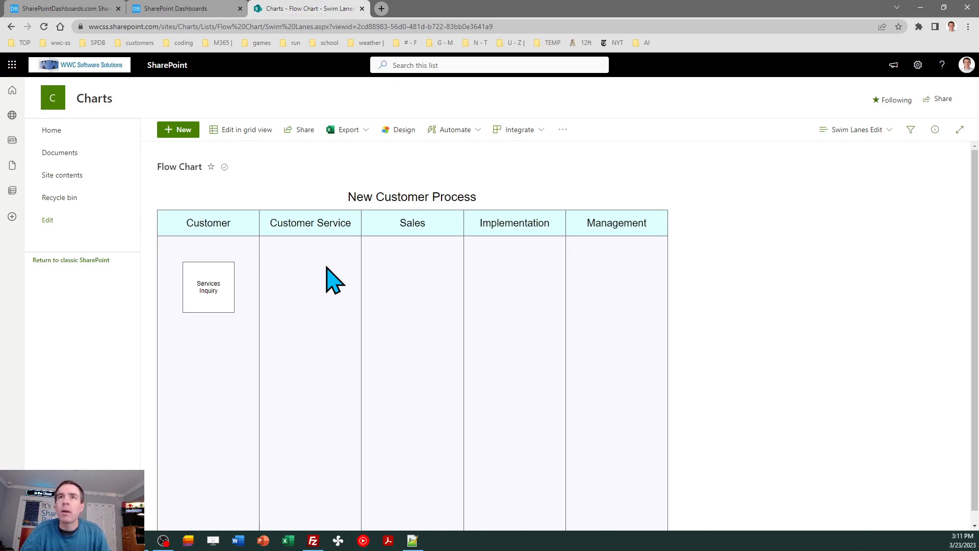
# Step: Add a new Swim Lanes list item labelled Gather Details in row 1, column 2
pyautogui.click(79, 9)
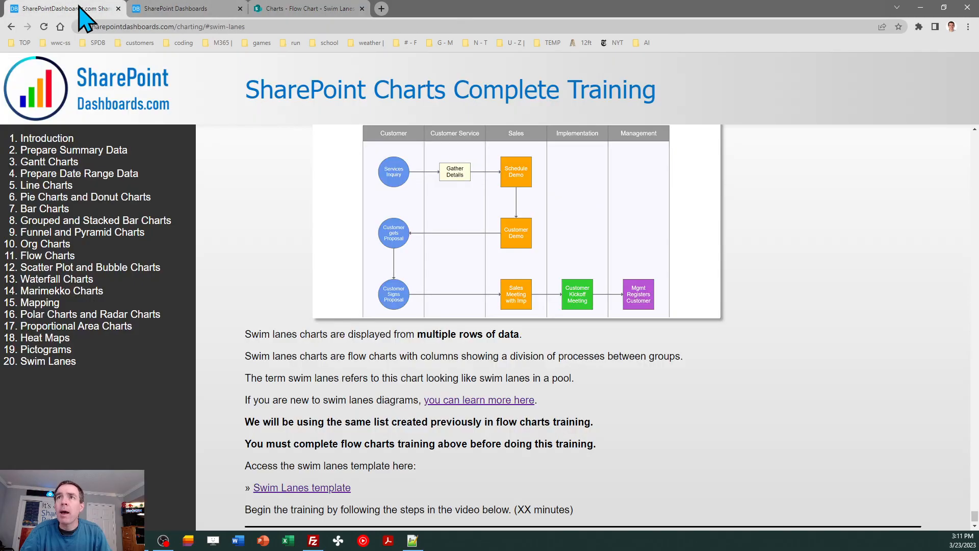
pyautogui.click(309, 9)
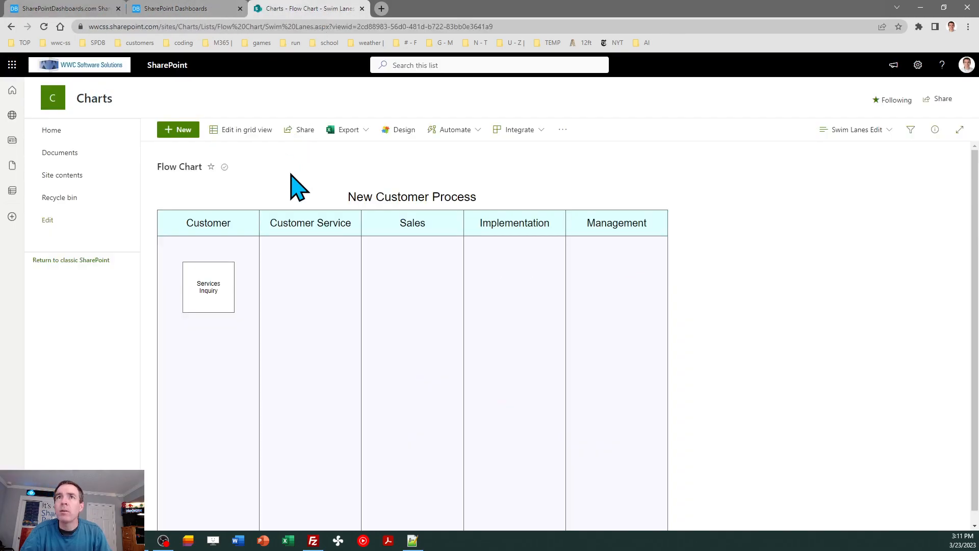
pyautogui.click(183, 130)
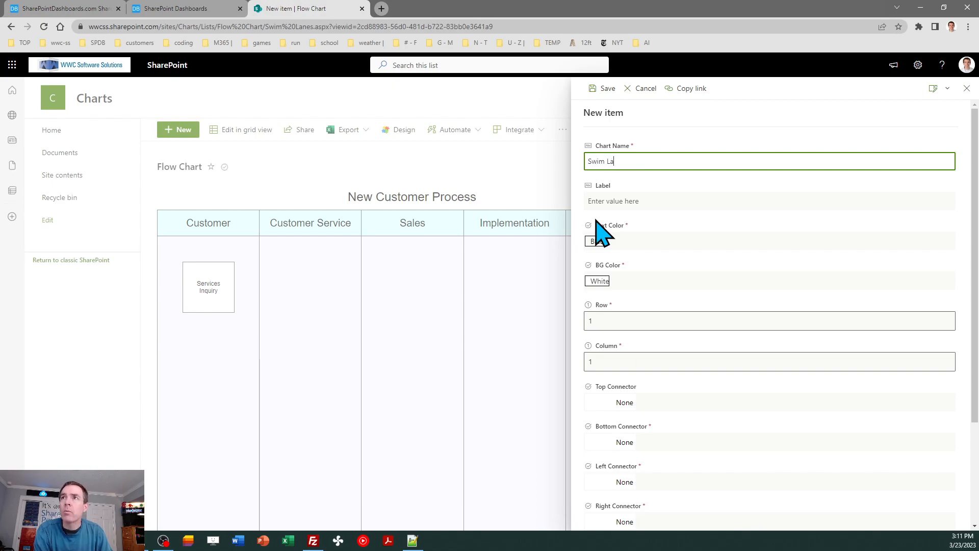
pyautogui.press('Tab')
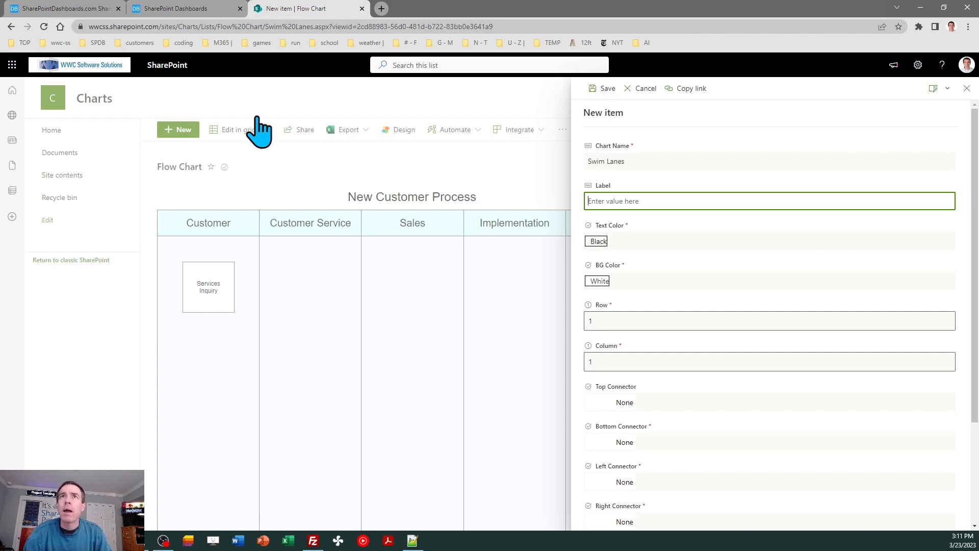
pyautogui.click(102, 9)
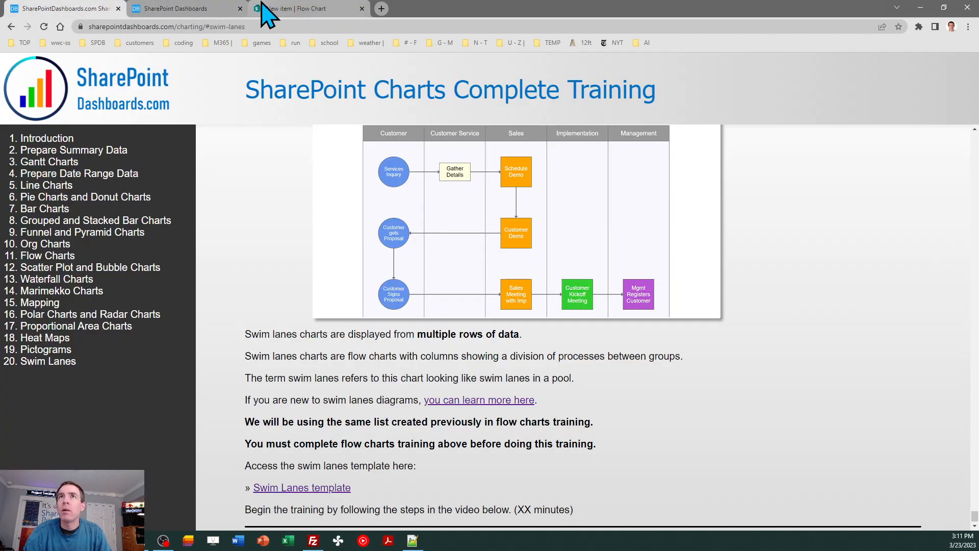
pyautogui.click(271, 9)
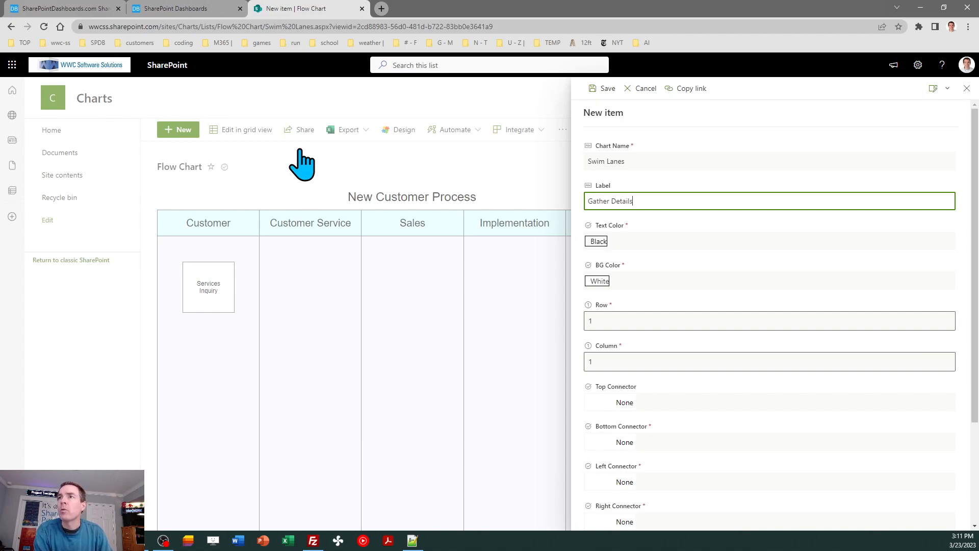
pyautogui.doubleClick(602, 362)
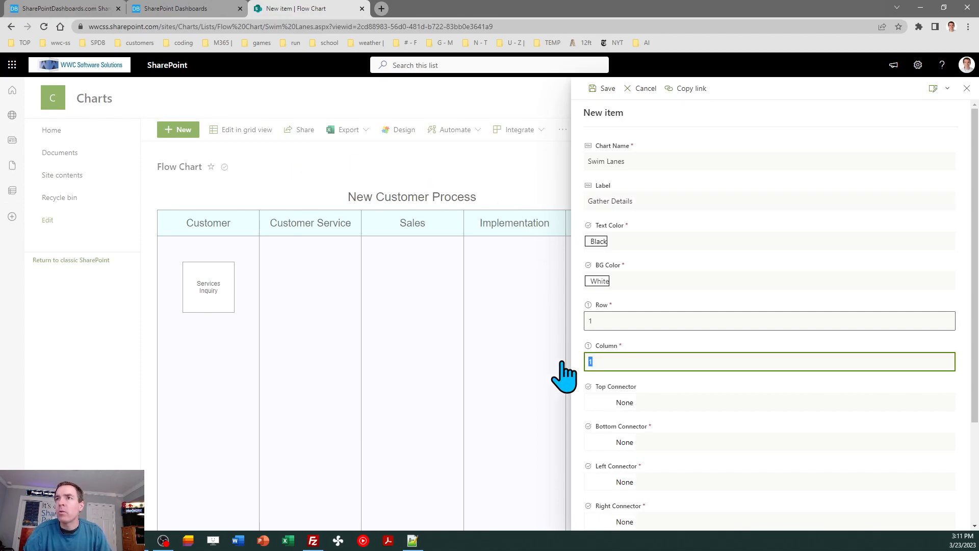
pyautogui.write('2')
pyautogui.click(602, 89)
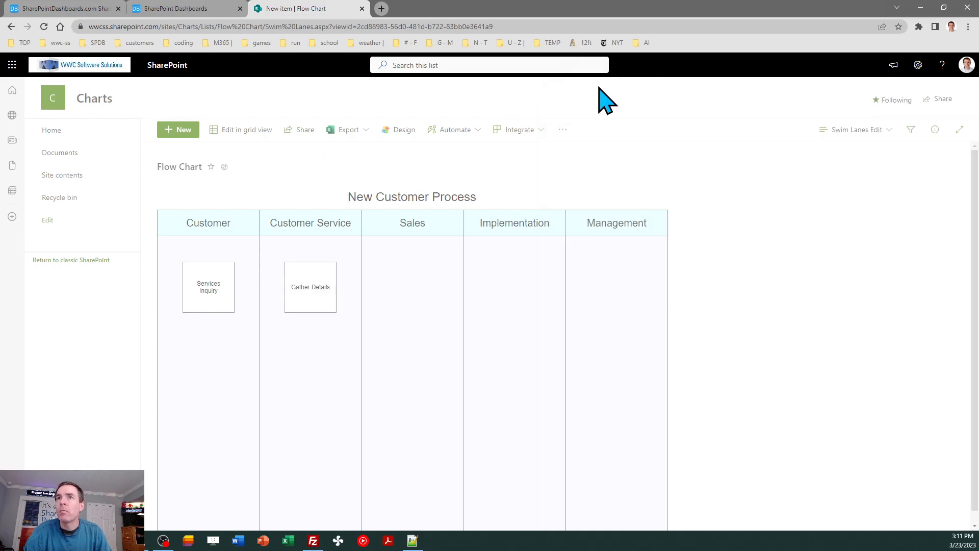
# Step: Add a new Swim Lanes item labelled Schedule Demo in row 1, column 3
pyautogui.click(76, 8)
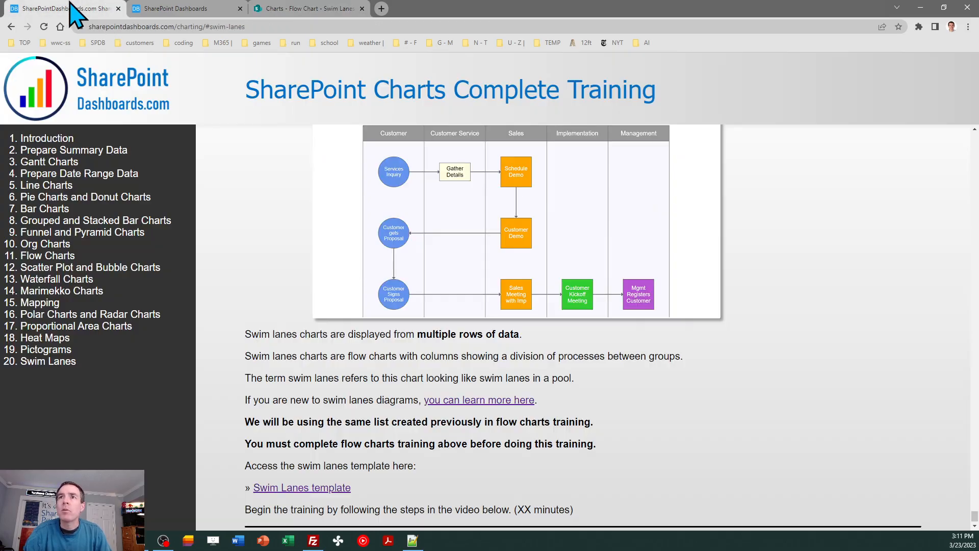
pyautogui.click(308, 8)
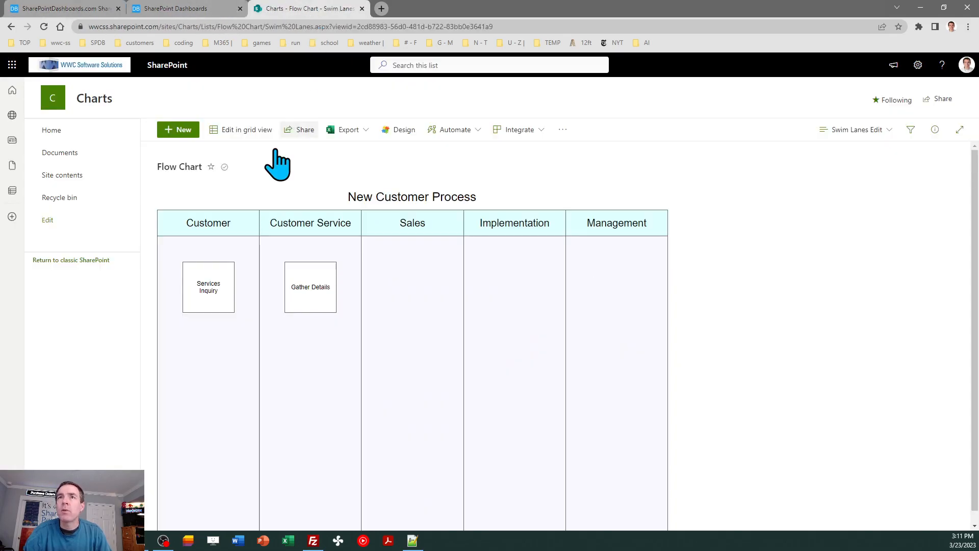
pyautogui.click(183, 130)
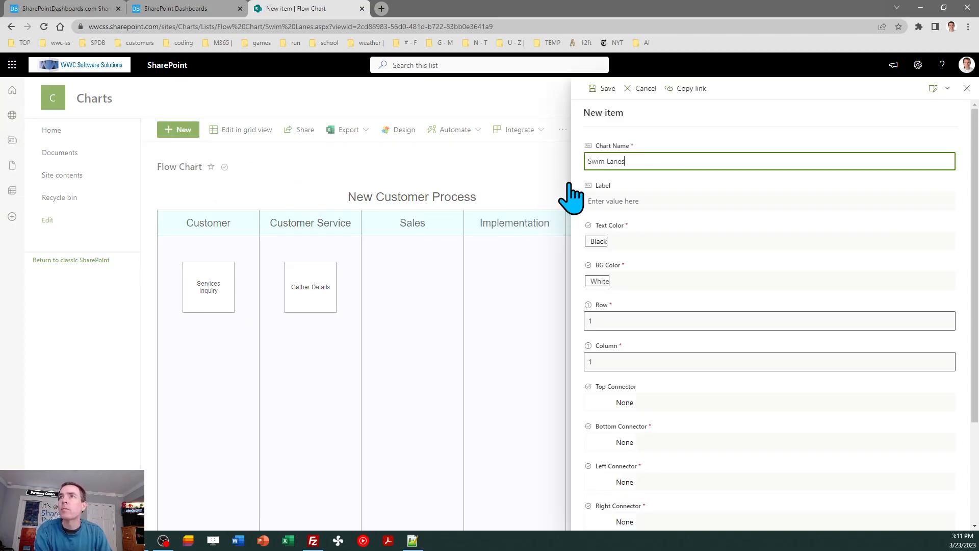
pyautogui.press('Tab')
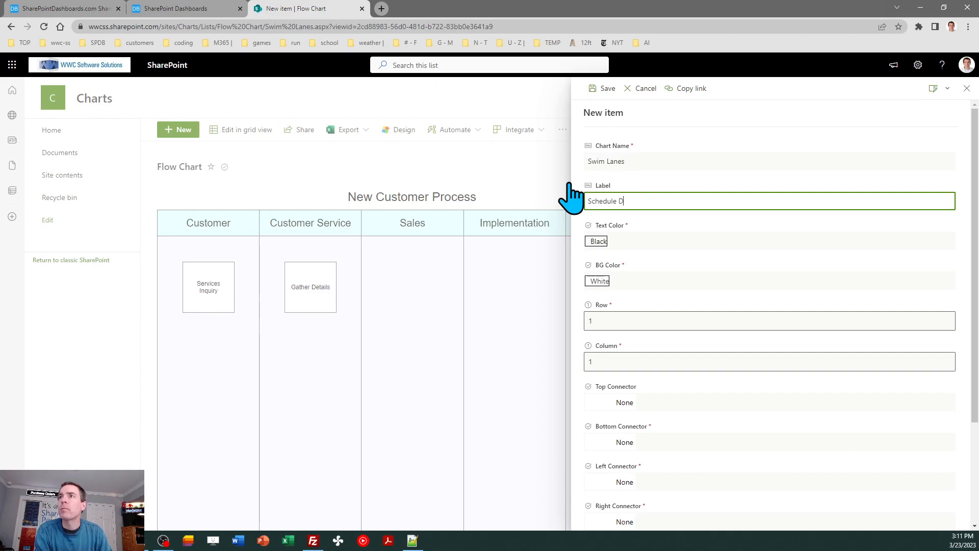
pyautogui.click(617, 364)
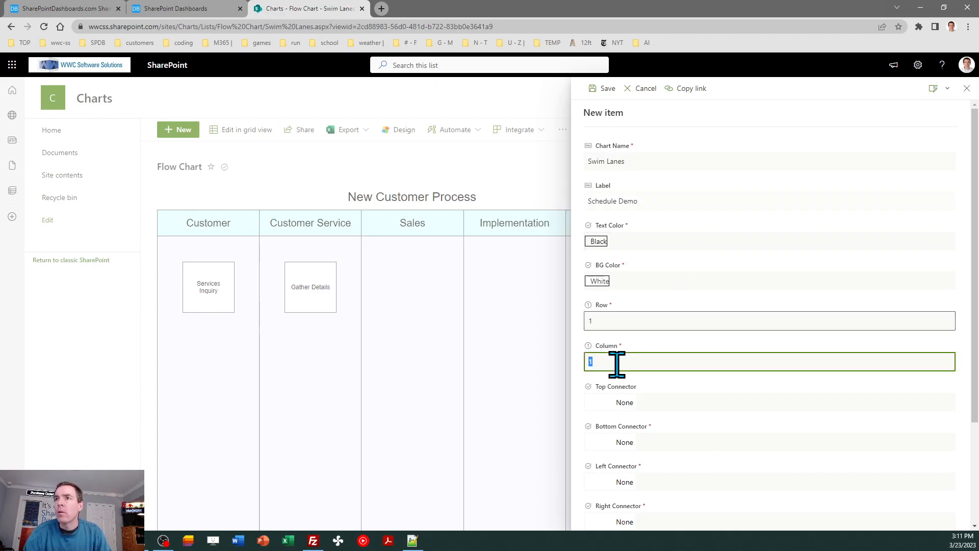
pyautogui.write('3')
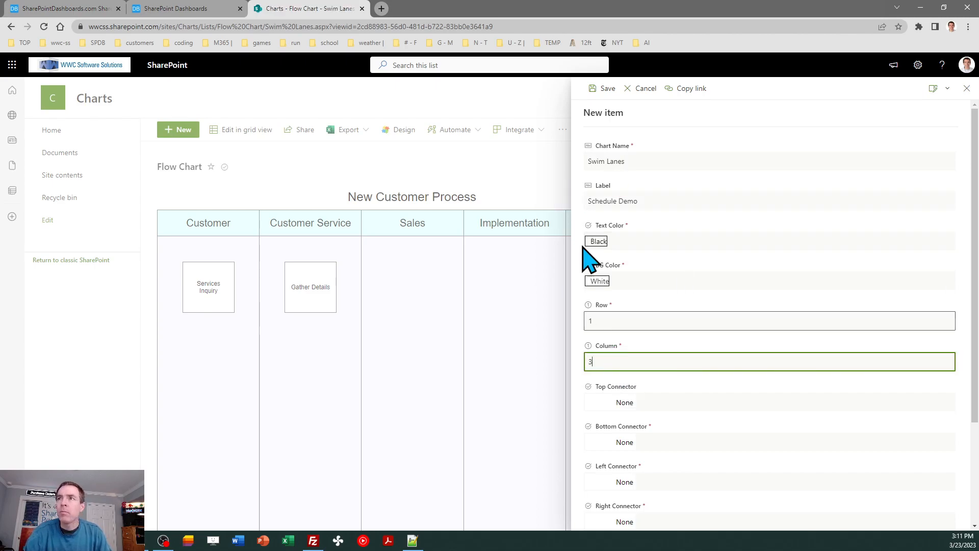
pyautogui.click(606, 88)
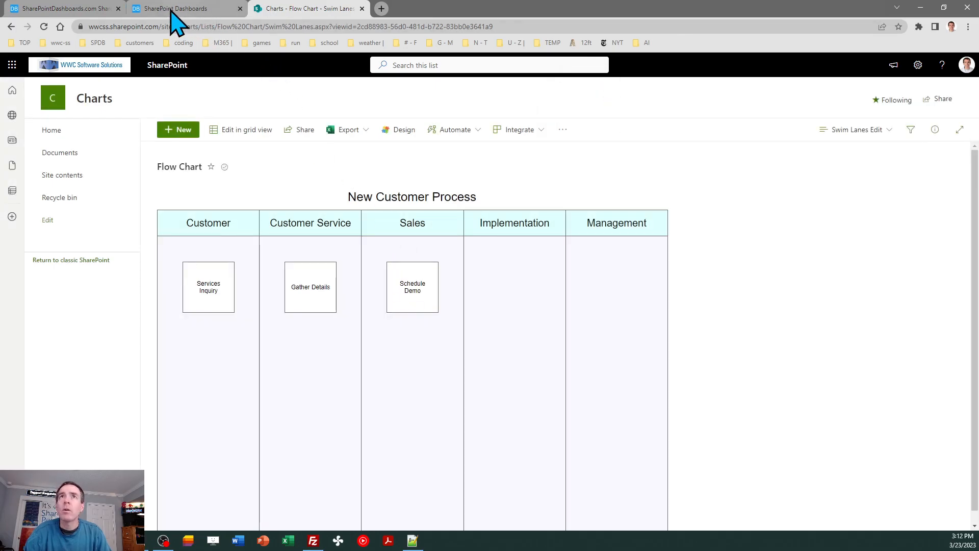
# Step: Add a new Swim Lanes item labelled Customer Demo in row 2, column 3
pyautogui.click(76, 9)
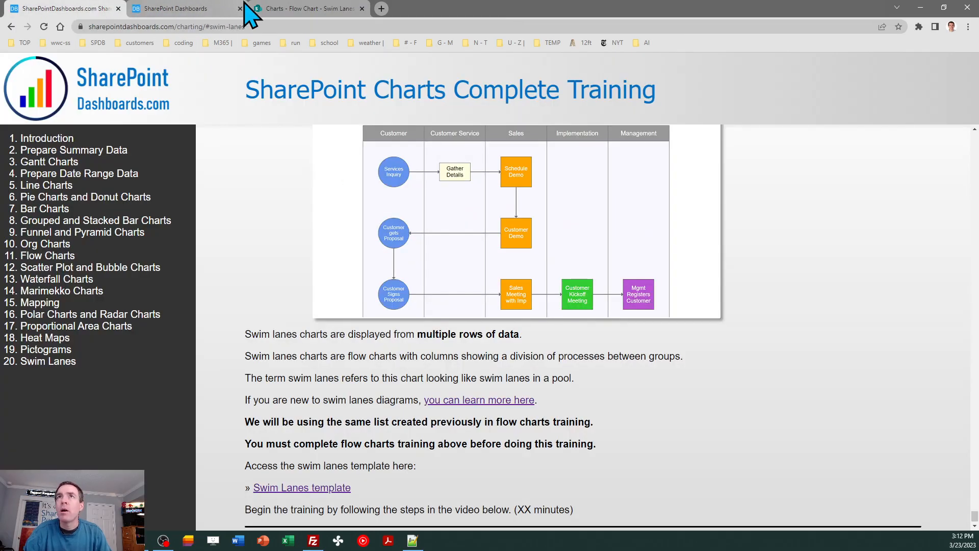
pyautogui.click(285, 8)
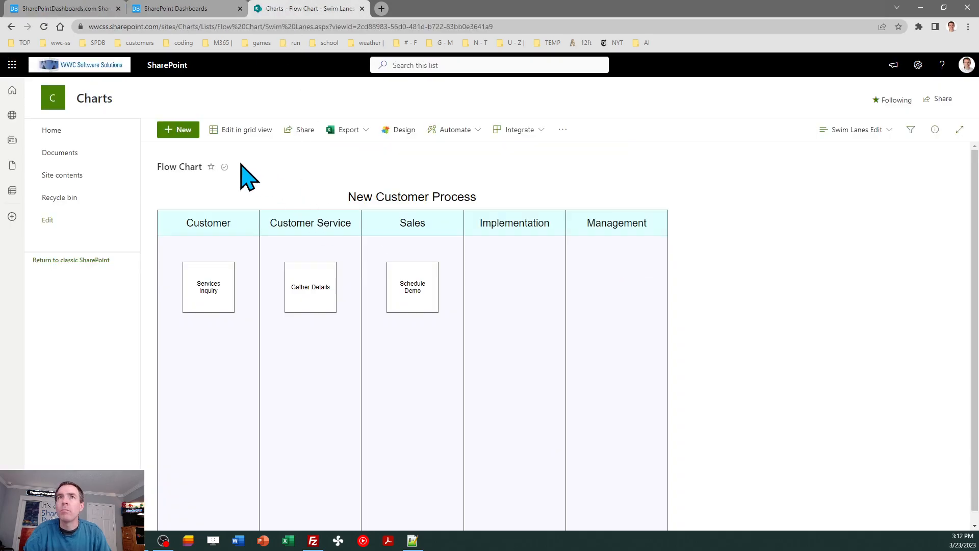
pyautogui.click(183, 130)
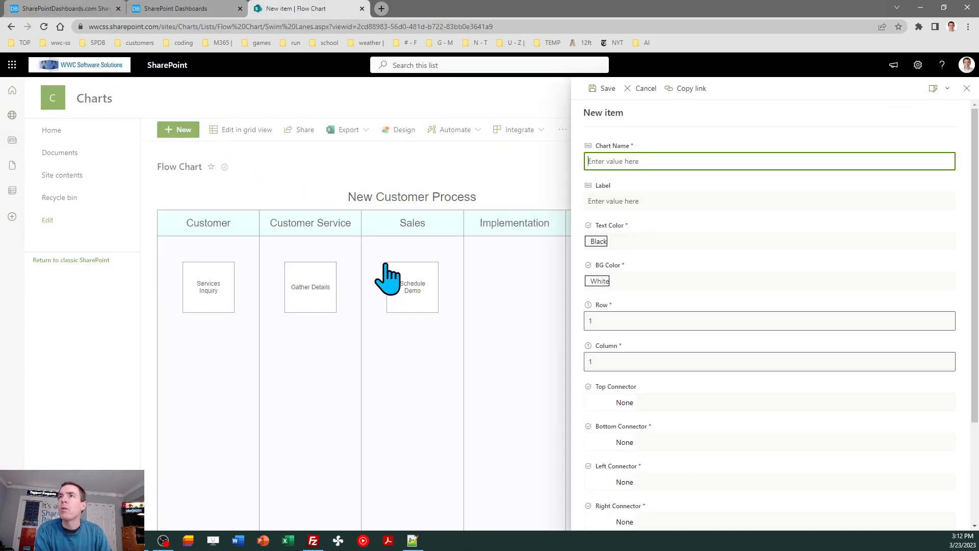
pyautogui.write('Swim Lanes')
pyautogui.press('Tab')
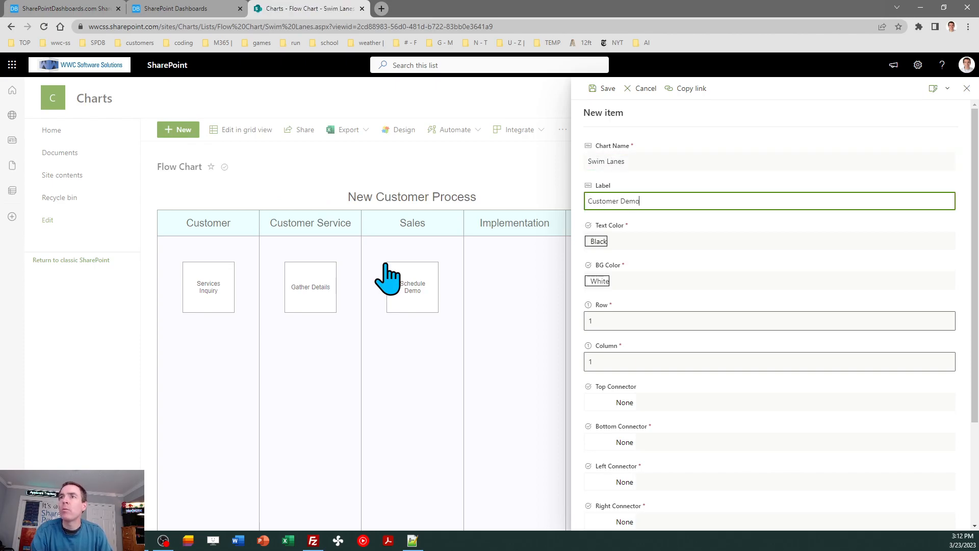
pyautogui.click(609, 322)
pyautogui.write('2')
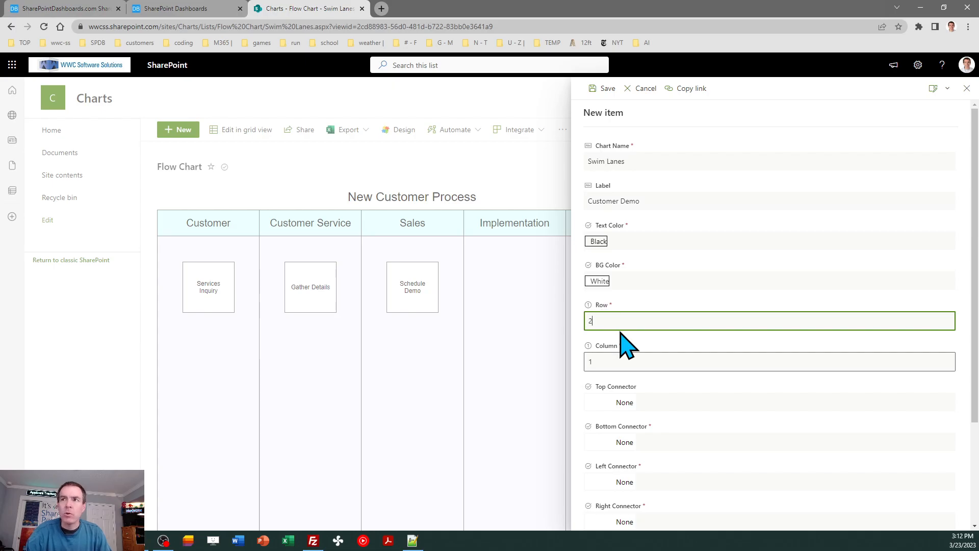
pyautogui.press('Tab')
pyautogui.write('3')
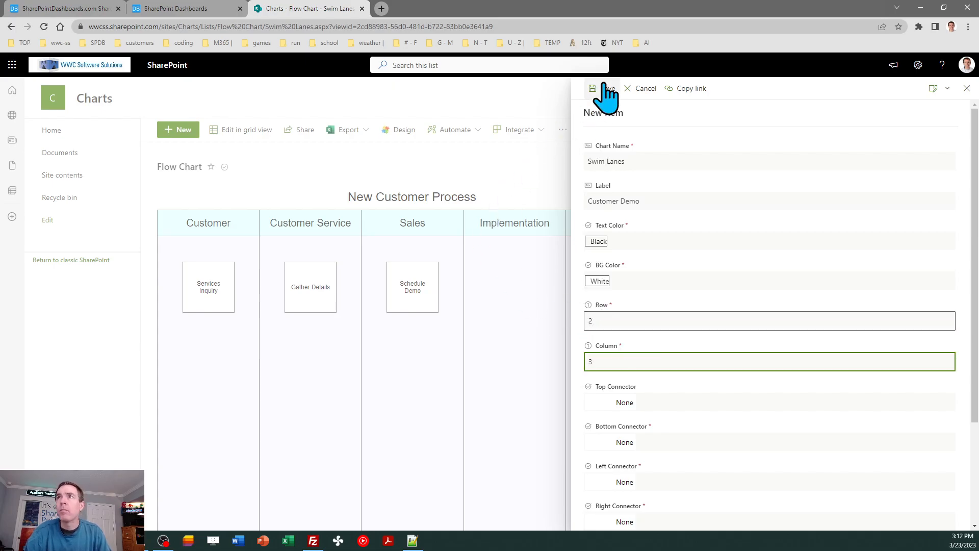
pyautogui.click(607, 88)
# Step: Add a new Swim Lanes item labelled Customer gets proposal in row 2, column 1
pyautogui.click(69, 9)
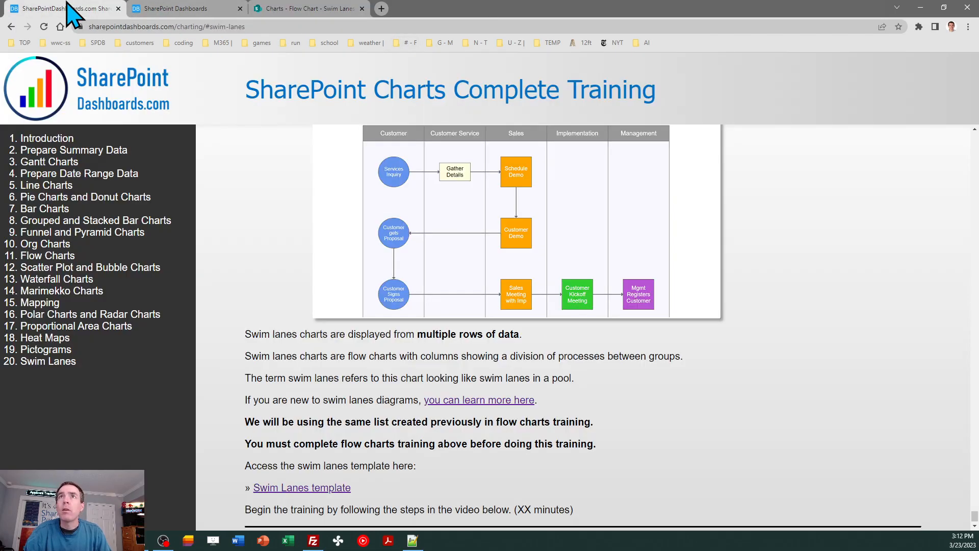
pyautogui.click(293, 8)
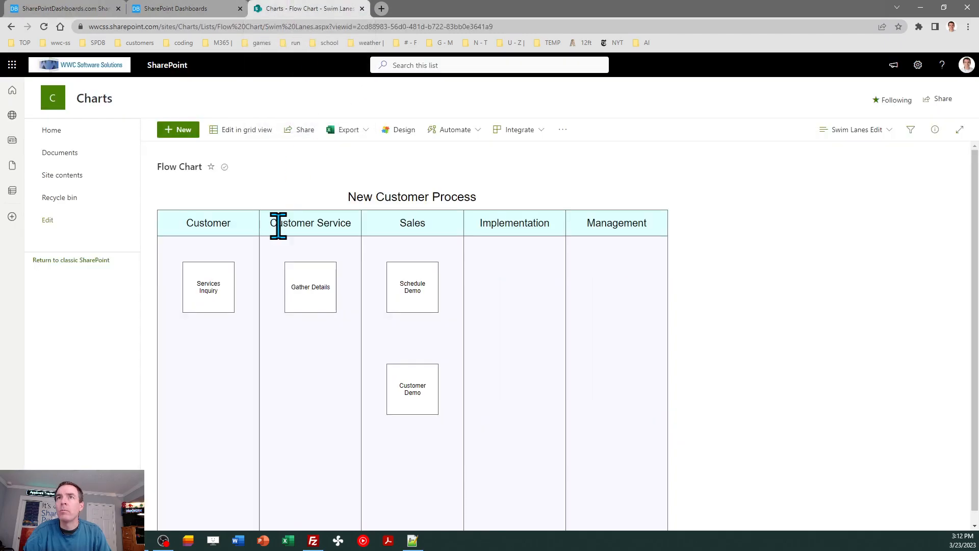
pyautogui.click(181, 130)
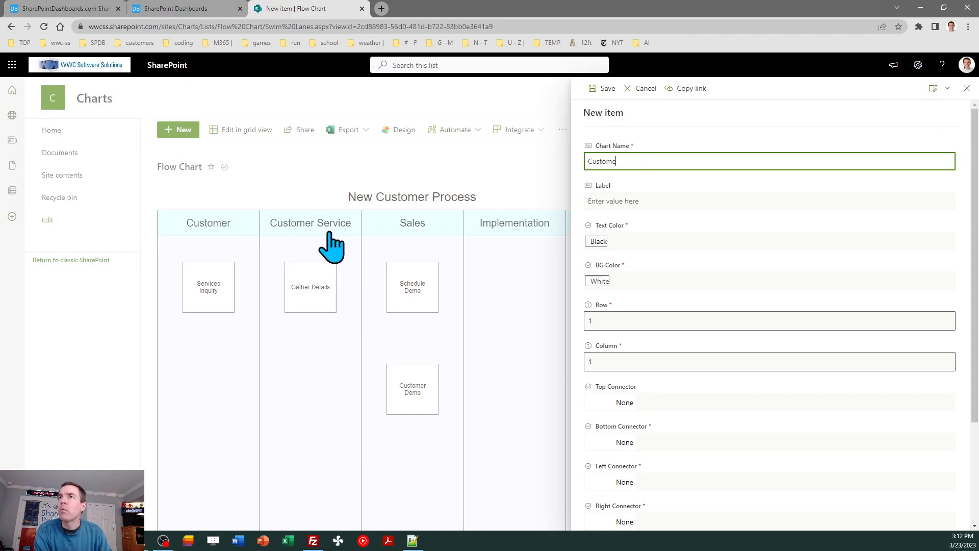
pyautogui.write('Swim Lanes')
pyautogui.press('Tab')
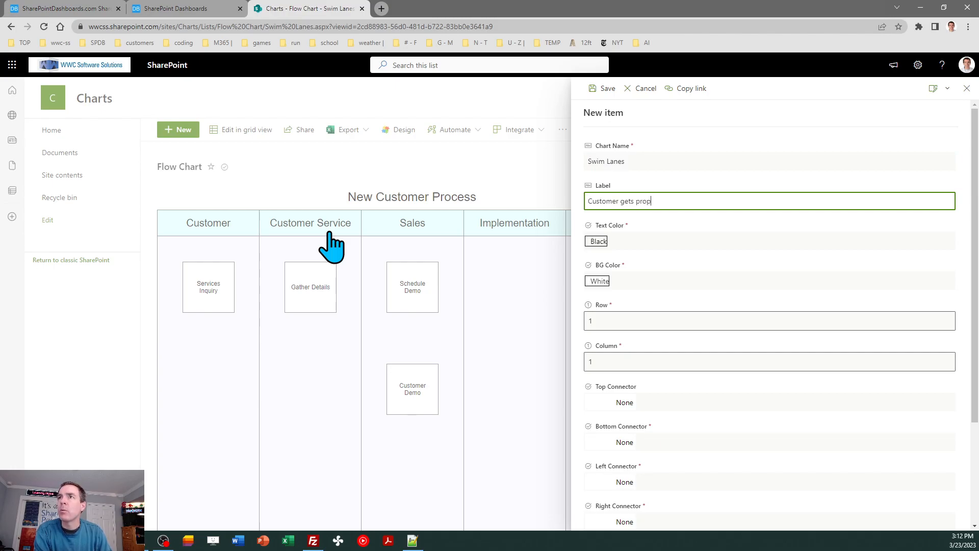
pyautogui.doubleClick(613, 321)
pyautogui.write('2')
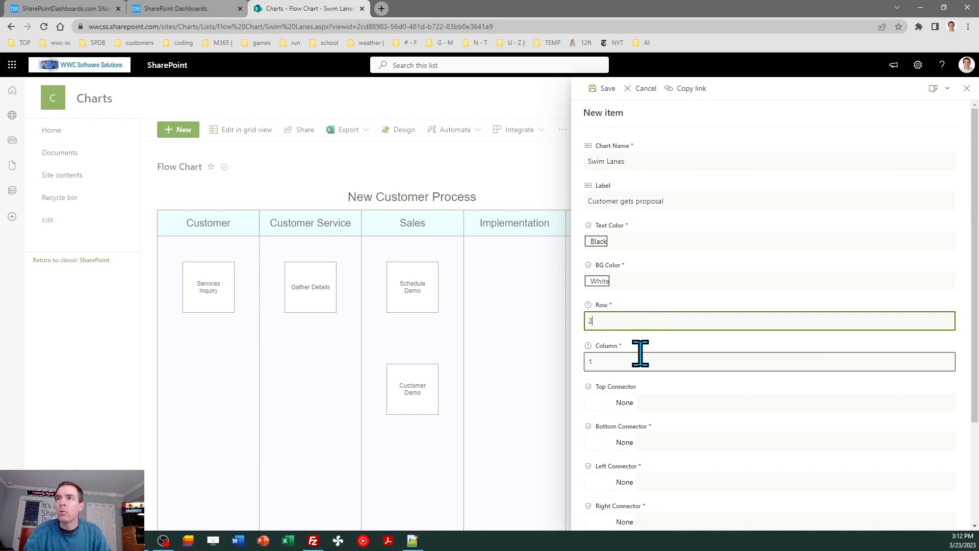
pyautogui.click(606, 89)
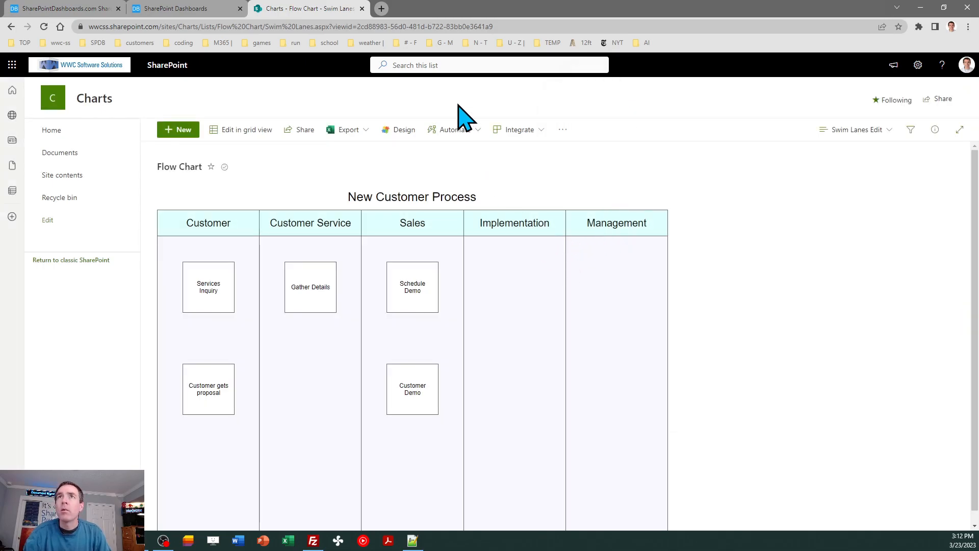
# Step: Add a new Swim Lanes item labelled Customer Signs Proposal in row 3, column 1
pyautogui.click(184, 10)
pyautogui.click(61, 9)
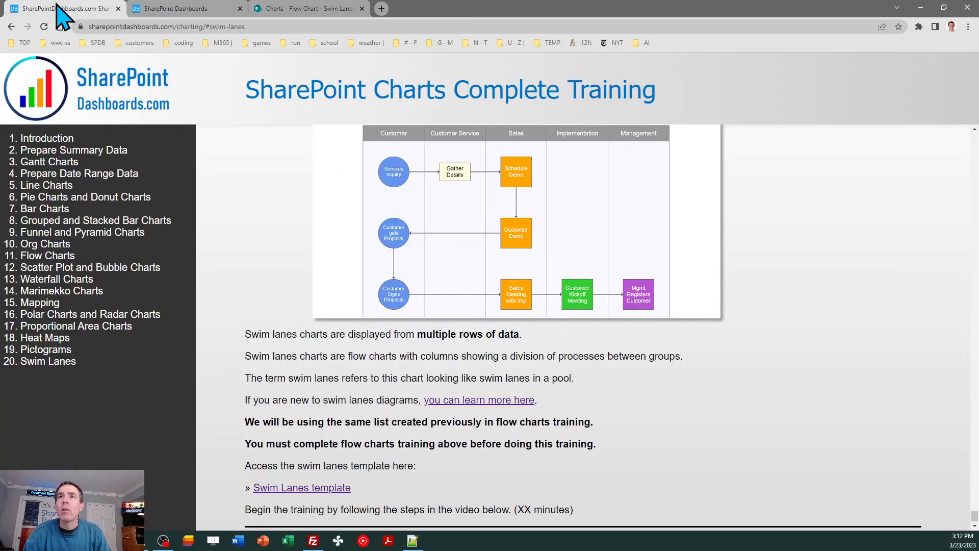
pyautogui.click(291, 11)
pyautogui.click(182, 132)
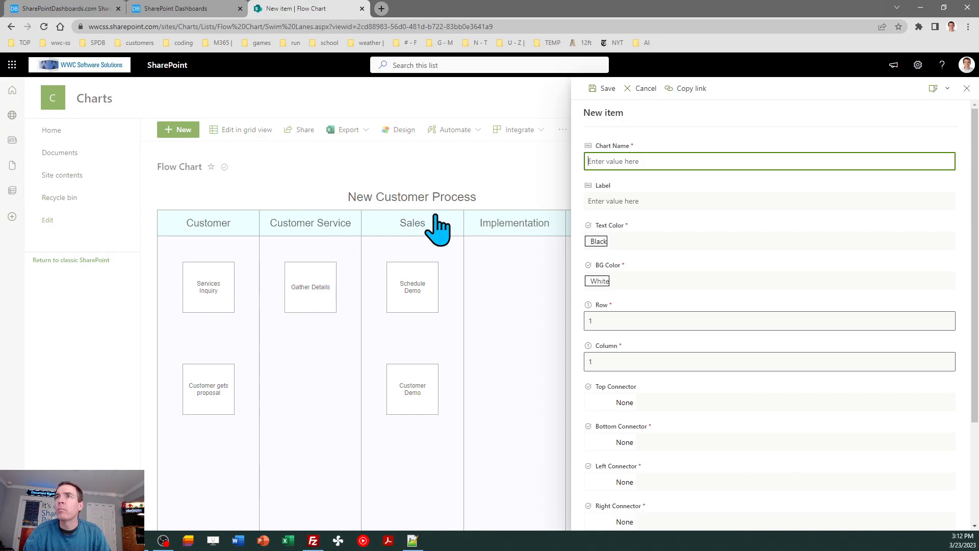
pyautogui.write('Swim Lane')
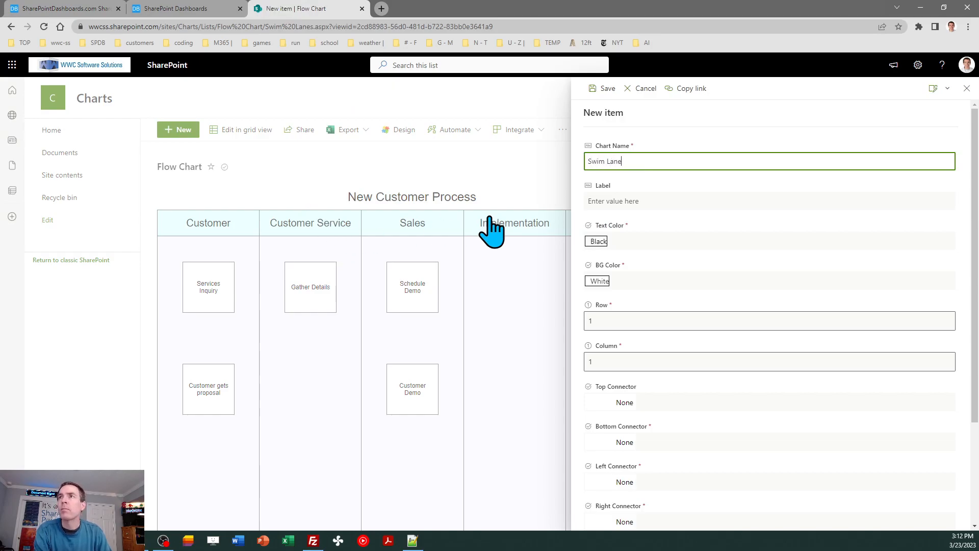
pyautogui.write('s')
pyautogui.press('Tab')
pyautogui.write('Custo')
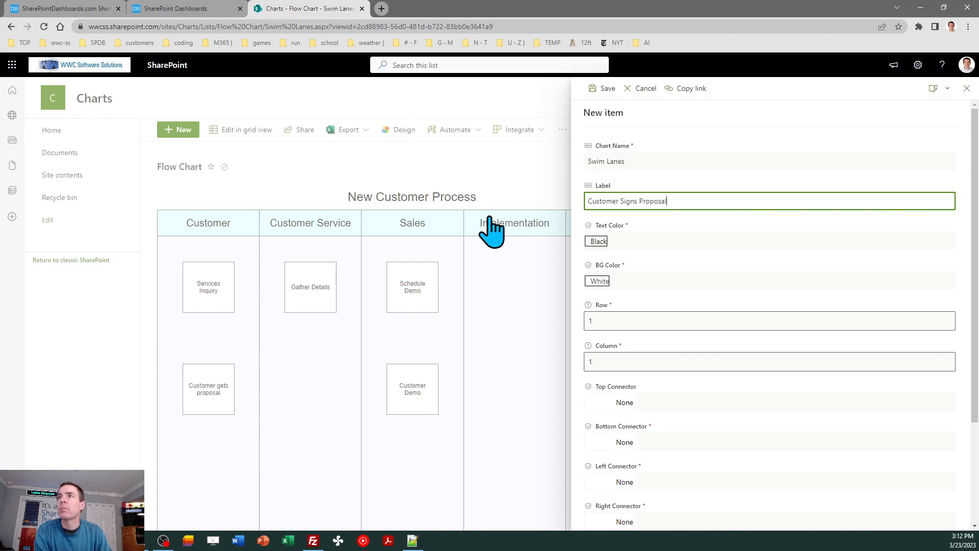
pyautogui.click(615, 322)
pyautogui.write('3')
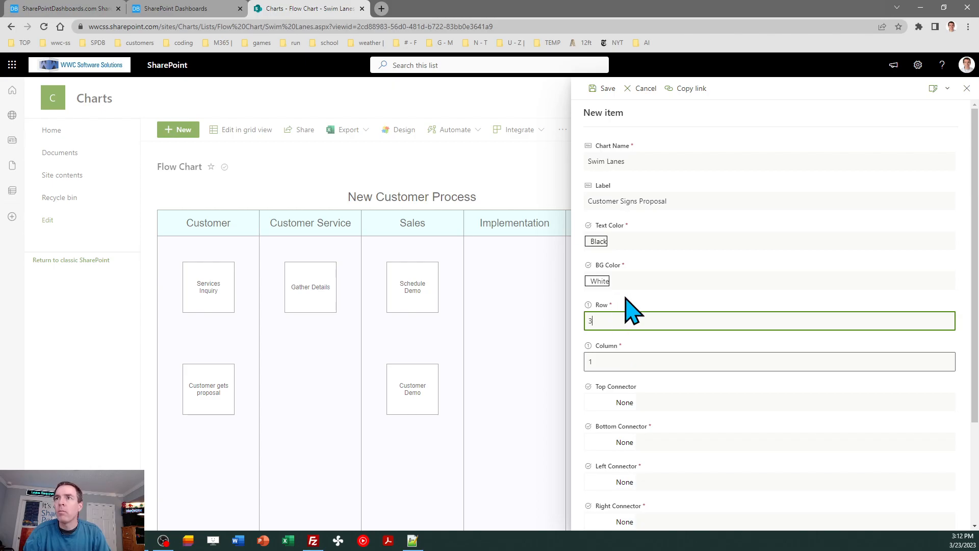
pyautogui.click(606, 87)
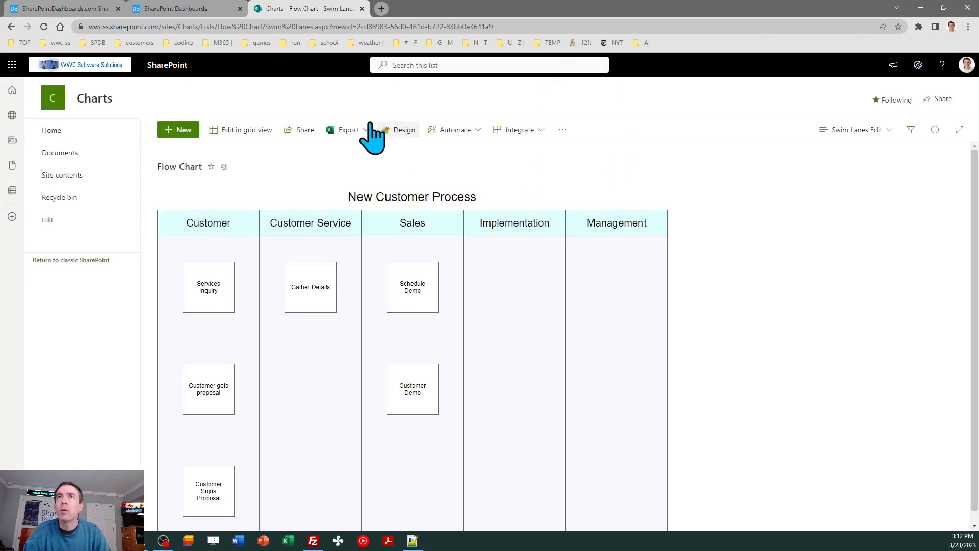
pyautogui.click(84, 9)
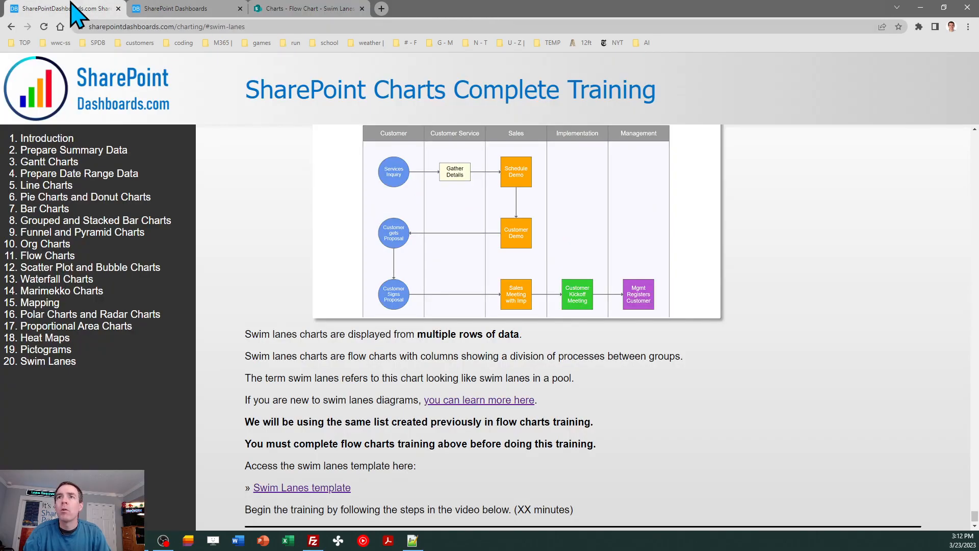
pyautogui.click(326, 15)
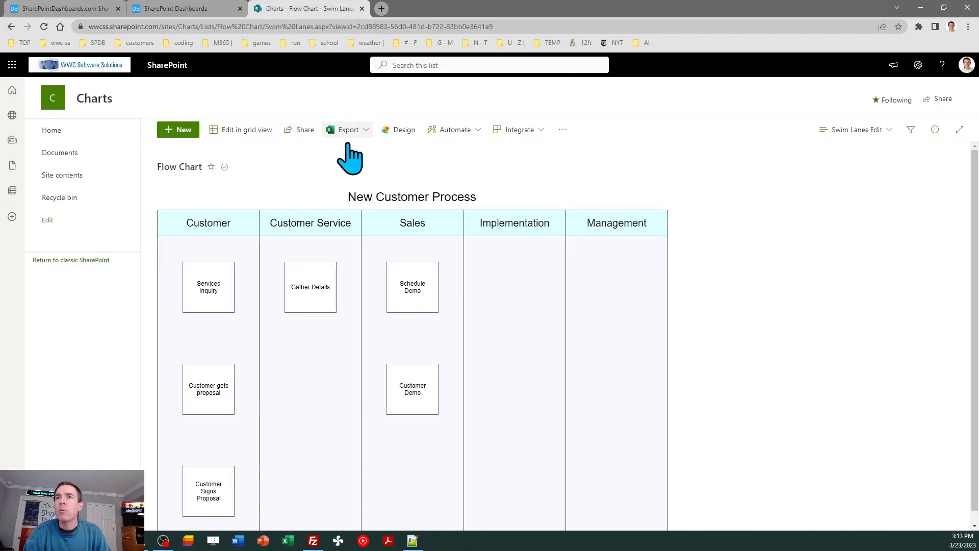
# Step: Add a new Swim Lanes item labelled Sales Meeting with Imp in row 3, column 3
pyautogui.click(188, 134)
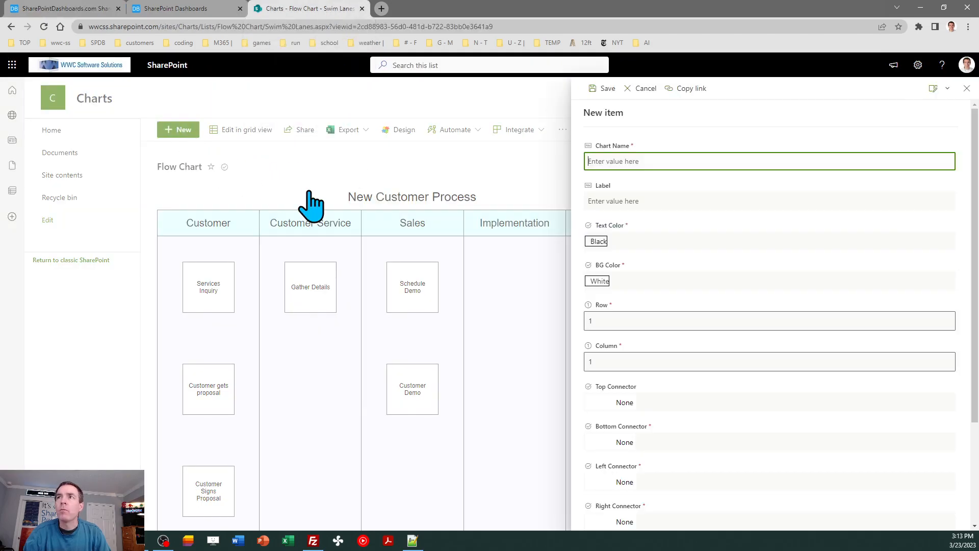
pyautogui.write('Swim Lanes')
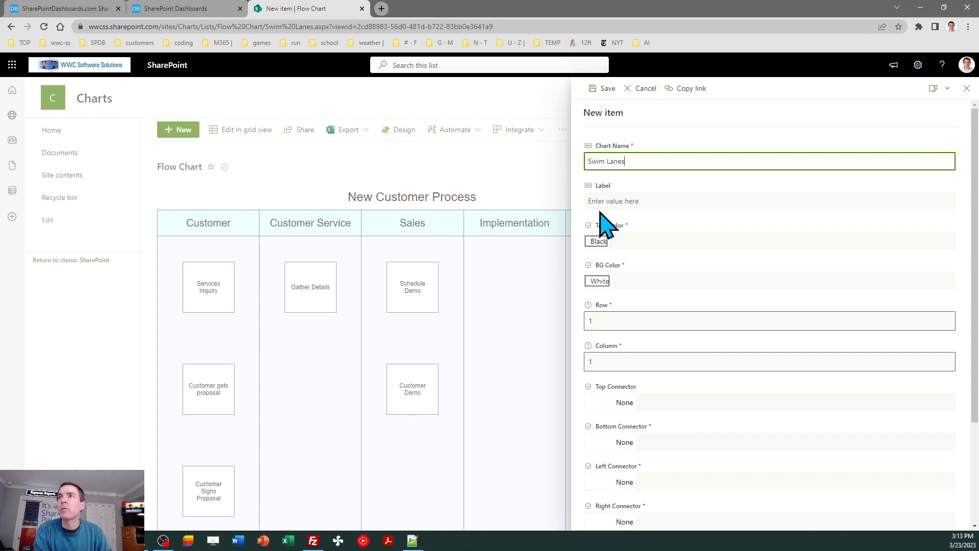
pyautogui.press('Tab')
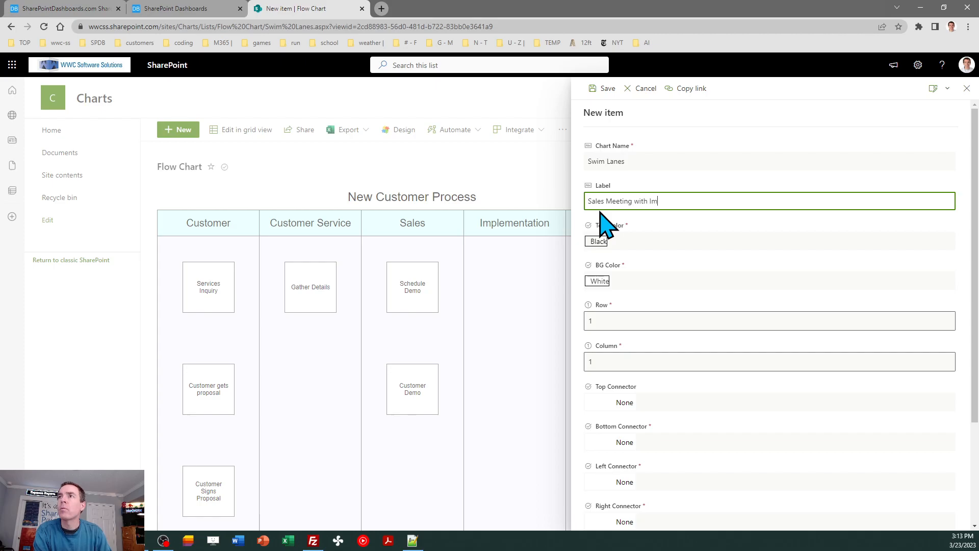
pyautogui.doubleClick(622, 321)
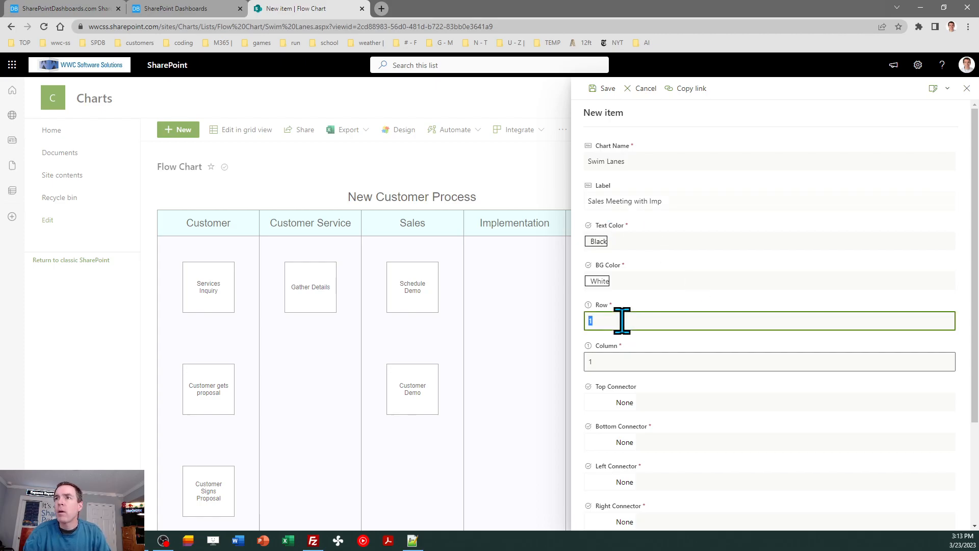
pyautogui.write('3')
pyautogui.press('Tab')
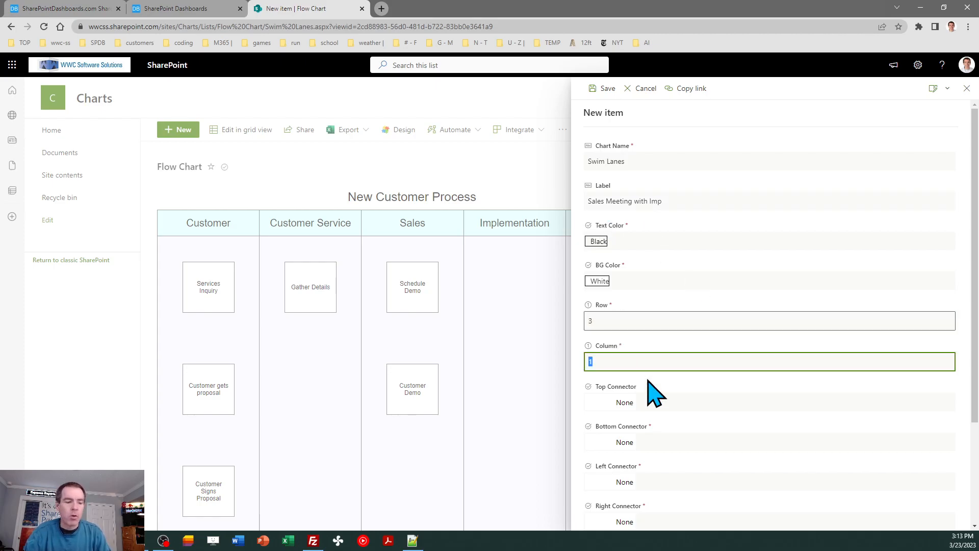
pyautogui.write('3')
pyautogui.click(595, 88)
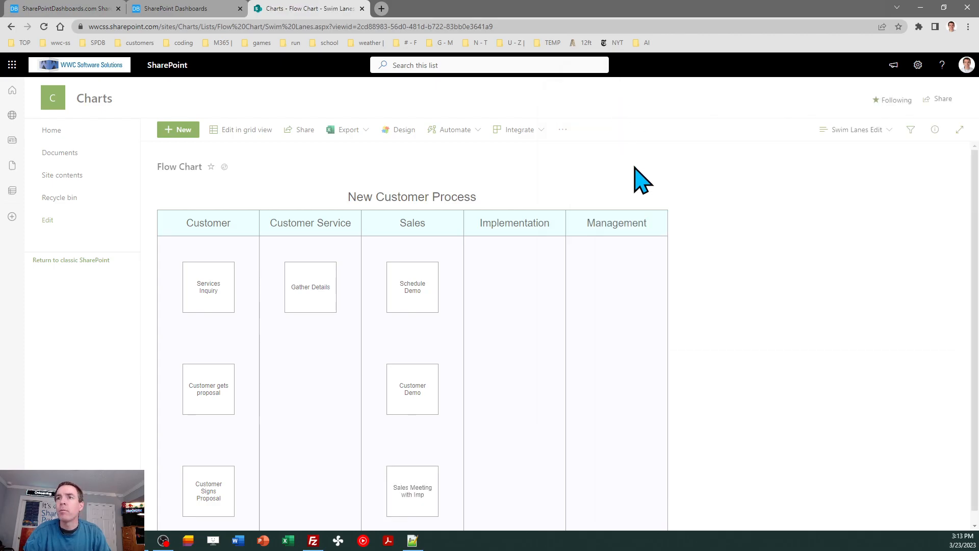
# Step: Check the reference diagram, then add a Swim Lanes item labelled Customer kickoff meeting in row 3, column 4
pyautogui.click(78, 9)
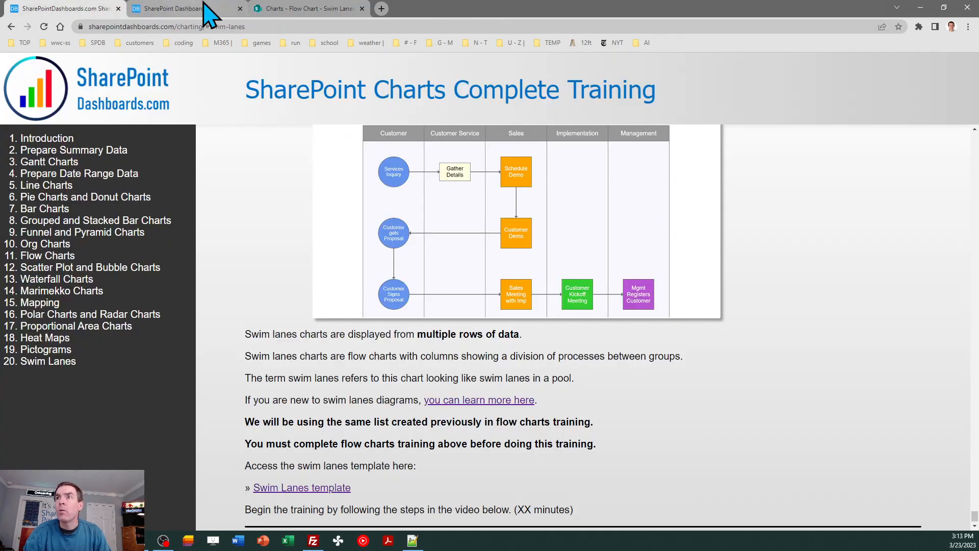
pyautogui.click(303, 10)
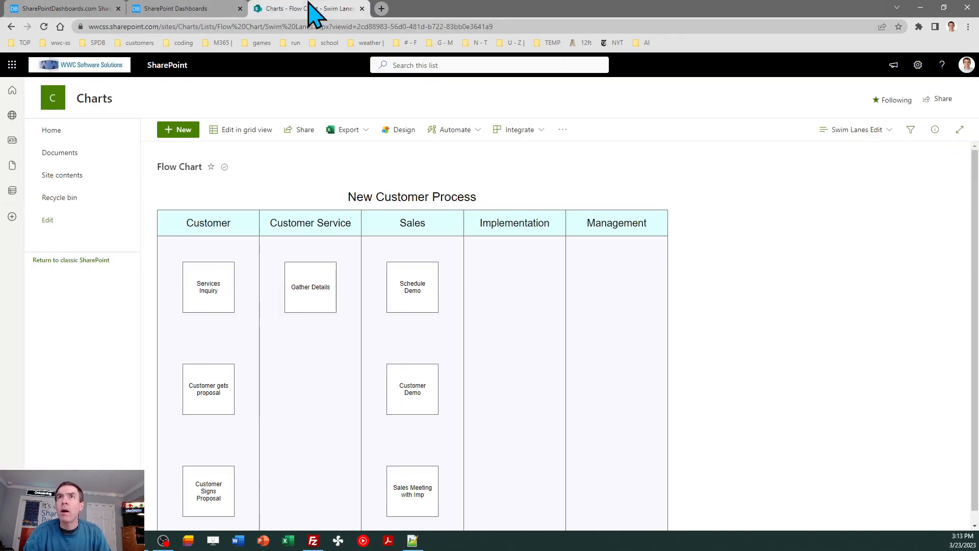
pyautogui.click(178, 133)
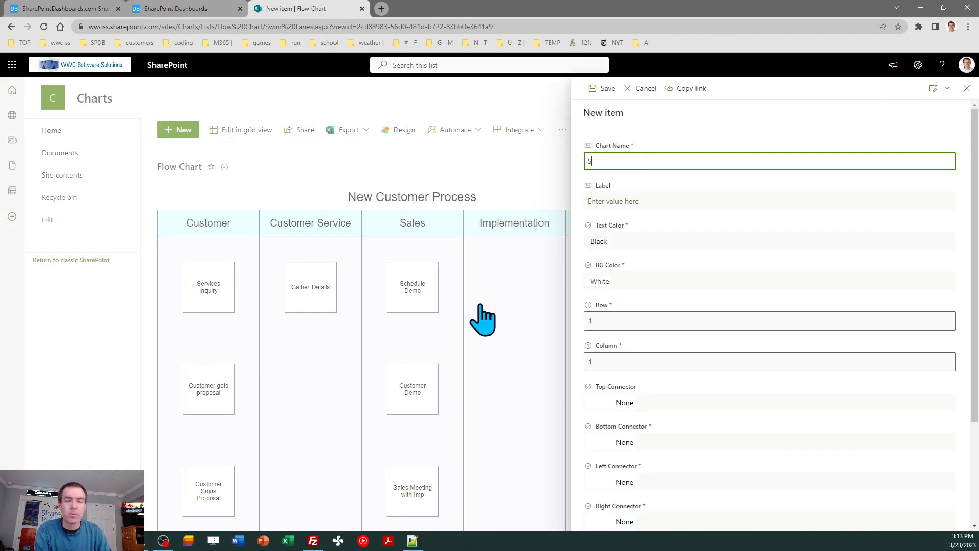
pyautogui.press('Tab')
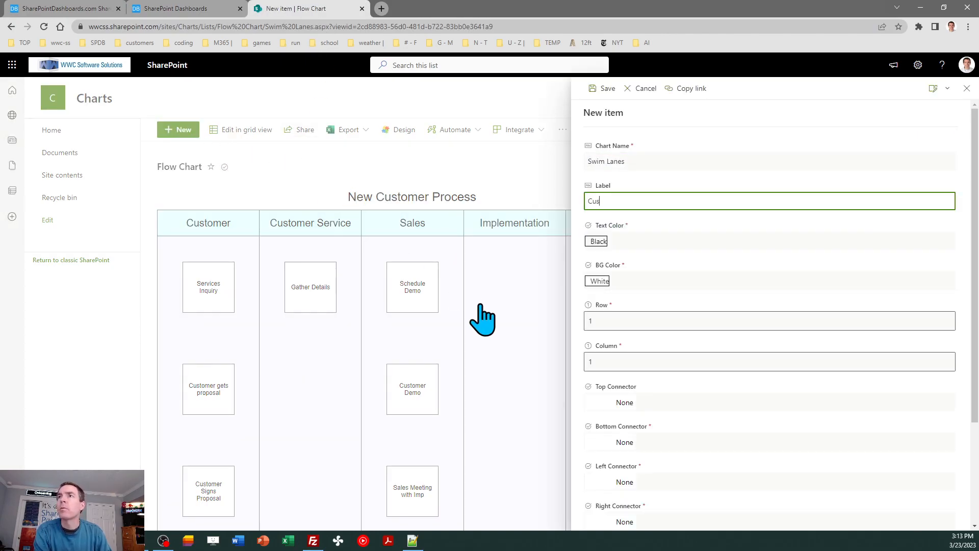
pyautogui.write('Customer kickoff meeting')
pyautogui.click(594, 321)
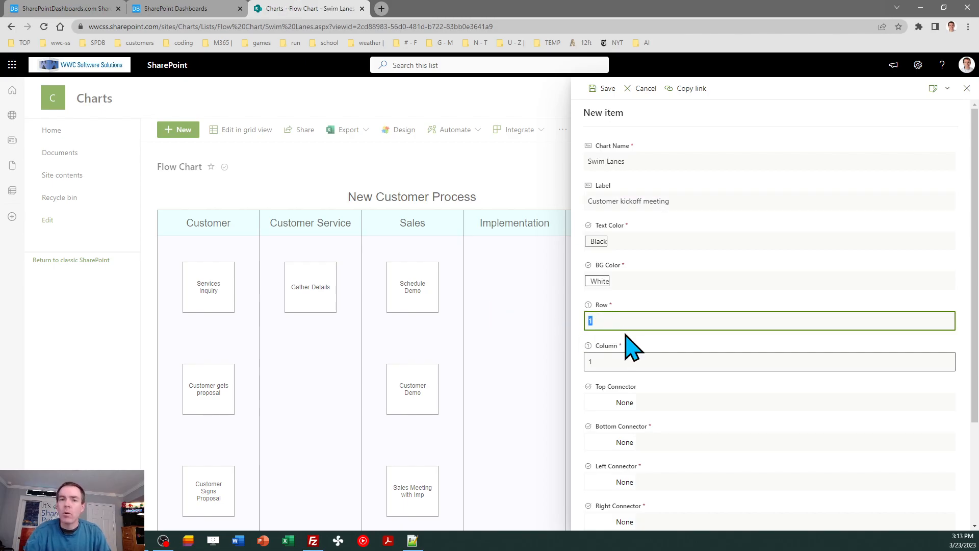
pyautogui.press('Tab')
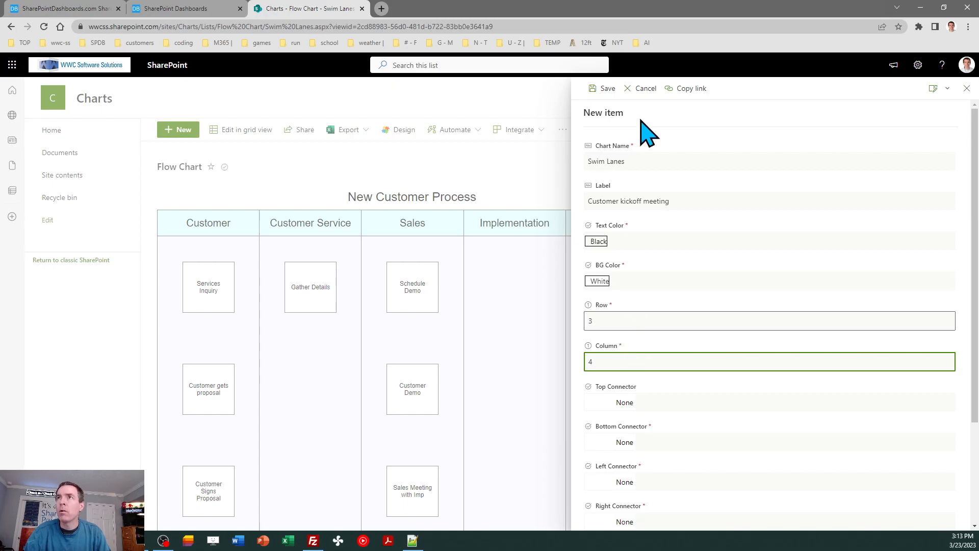
pyautogui.click(595, 89)
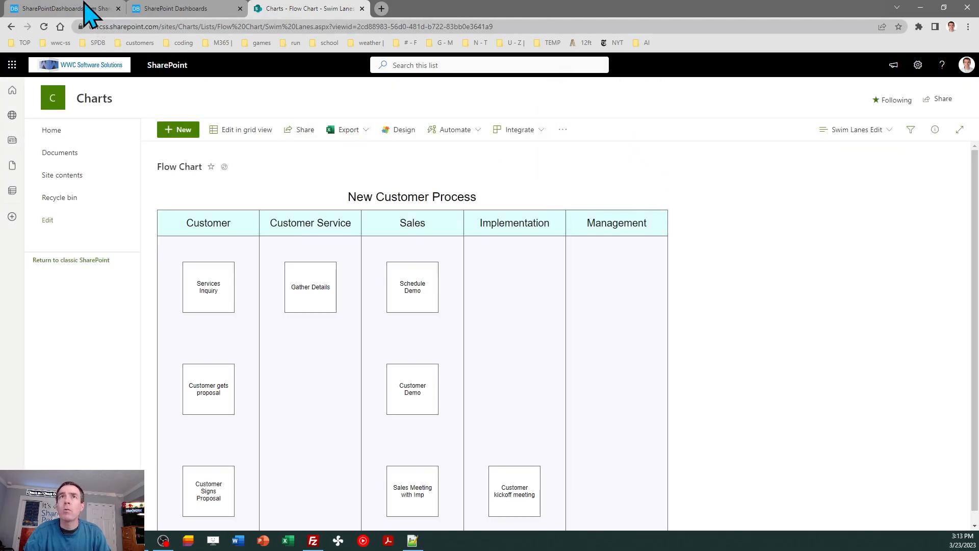
# Step: Check the reference diagram, then add a Swim Lanes item labelled Mgmt registers Customer in row 3, column 5
pyautogui.click(88, 9)
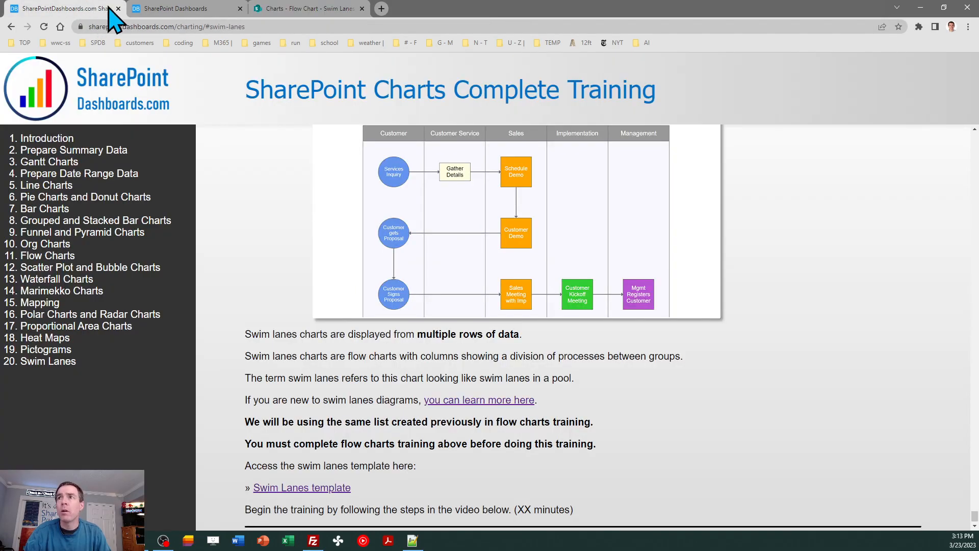
pyautogui.click(315, 11)
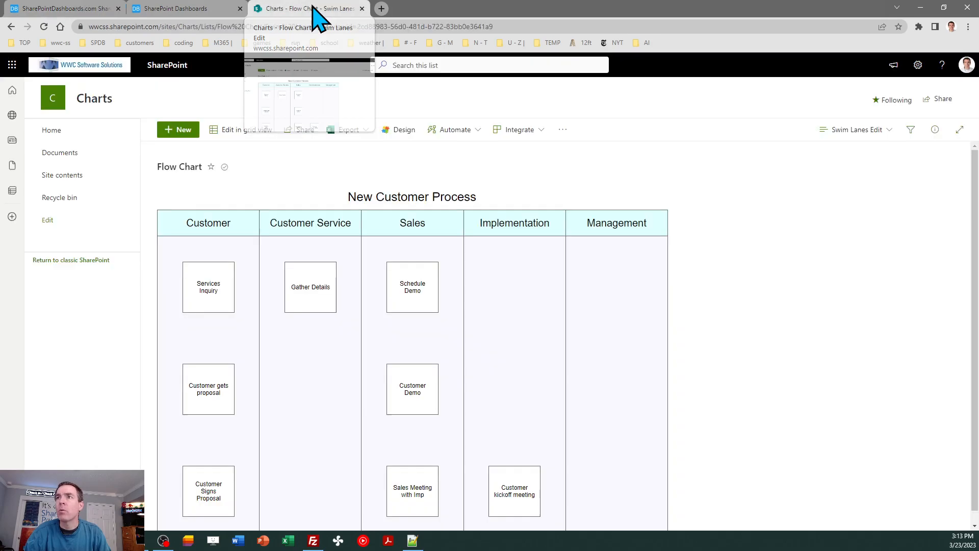
pyautogui.click(177, 129)
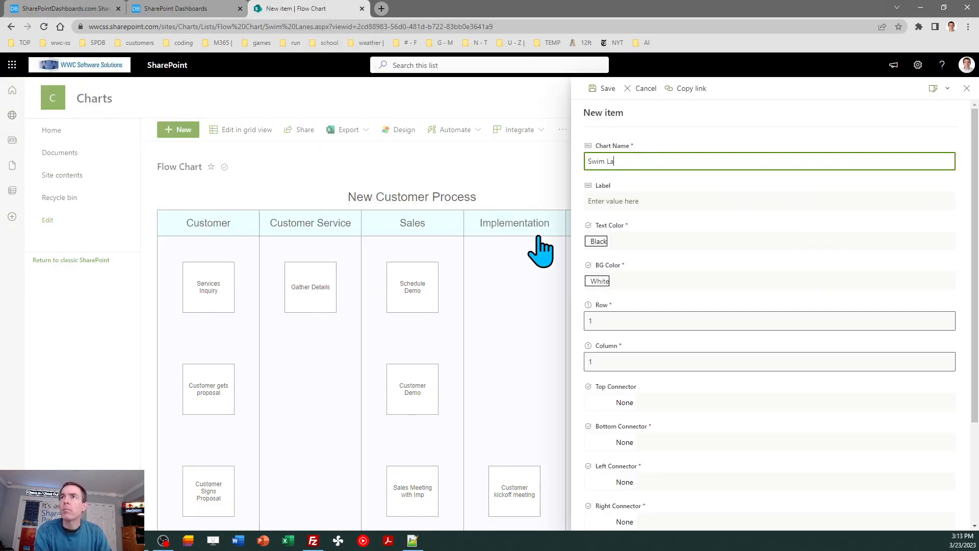
pyautogui.press('Tab')
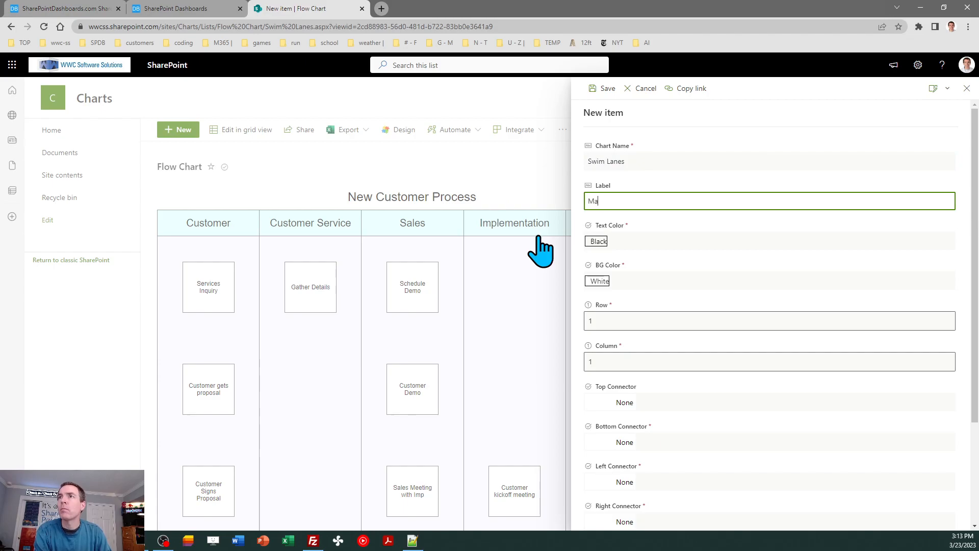
pyautogui.write('Mgmt M')
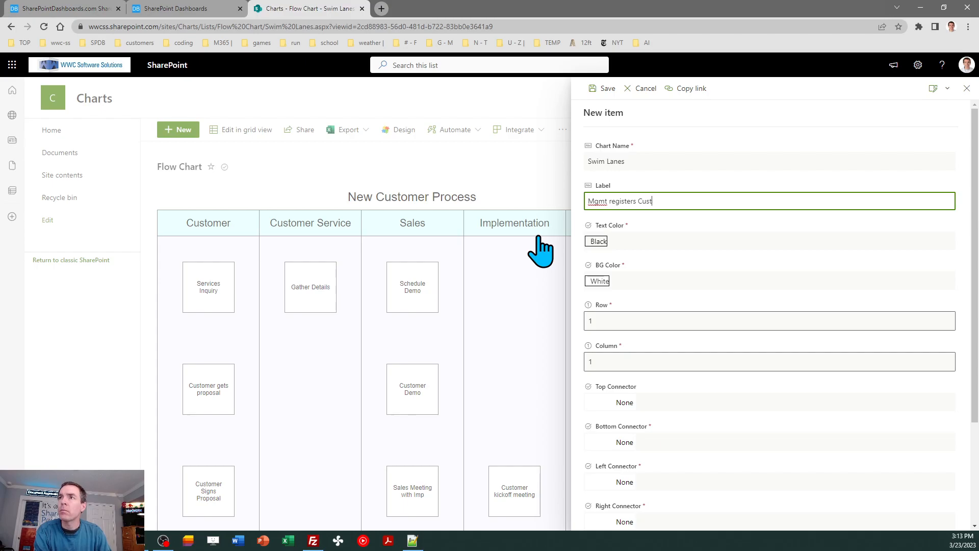
pyautogui.click(607, 320)
pyautogui.write('3')
pyautogui.press('Tab')
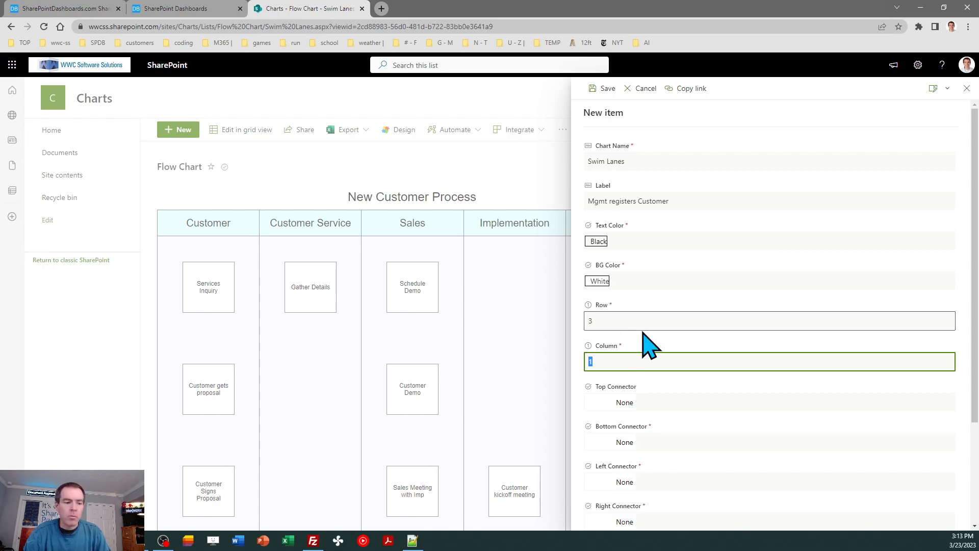
pyautogui.write('5')
pyautogui.click(609, 88)
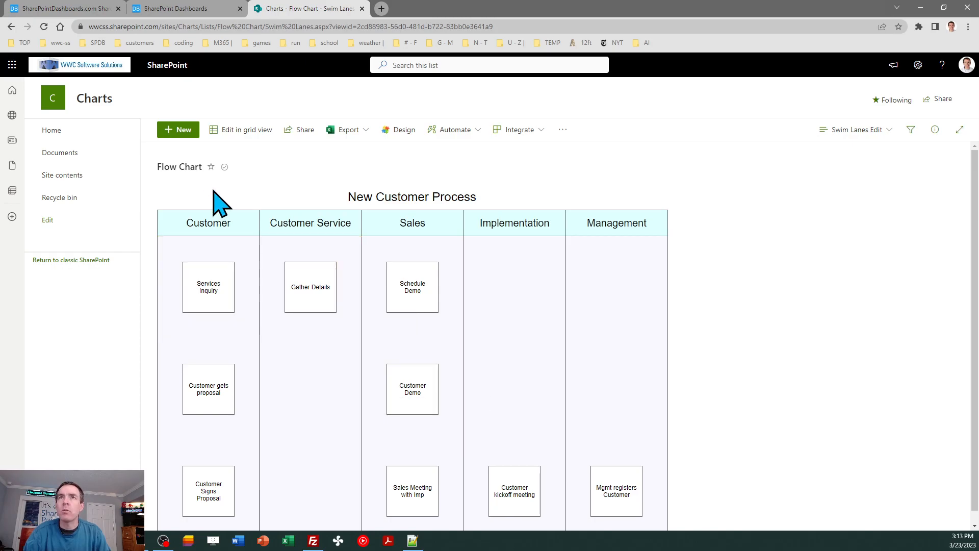
# Step: Add a Swim Lanes item with the Line Horiz shape and no label in row 2, column 2
pyautogui.click(181, 130)
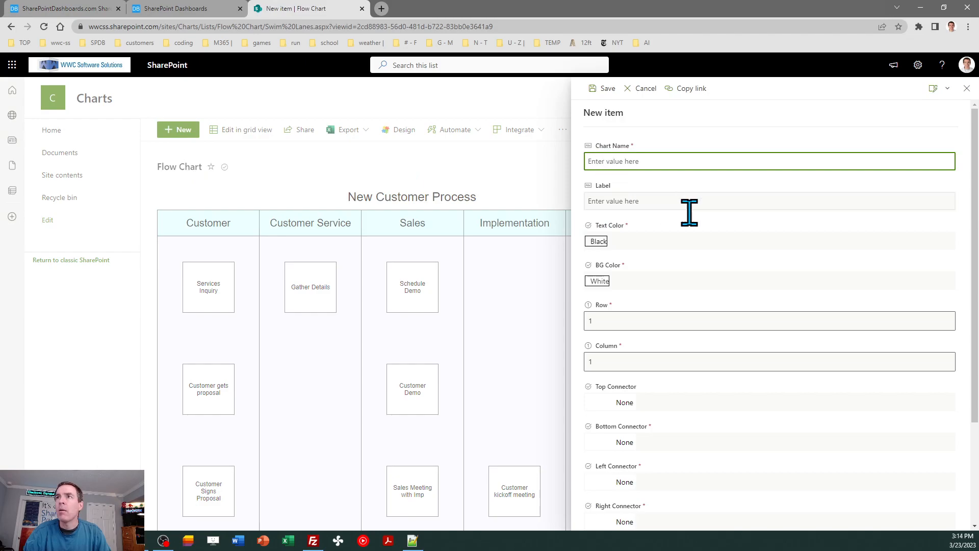
pyautogui.write('Swim Lane')
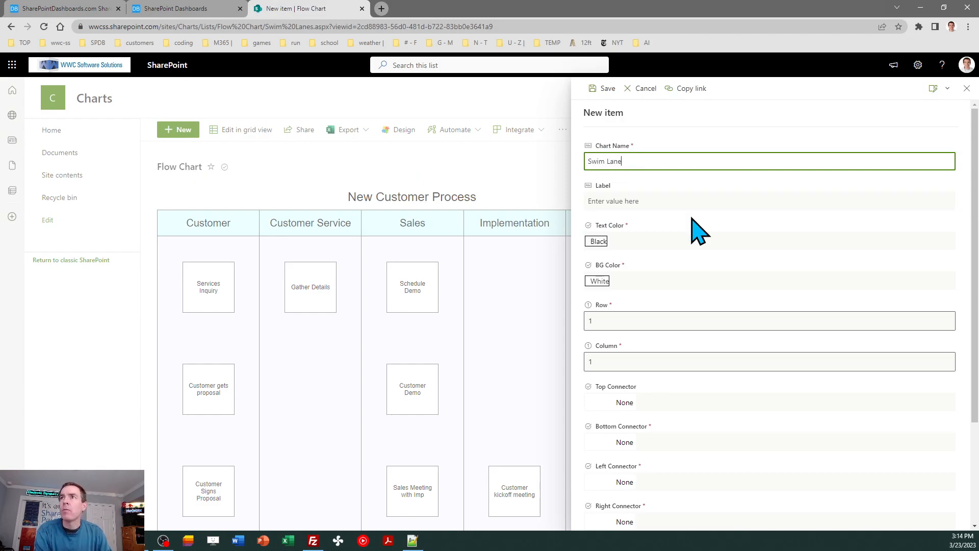
pyautogui.write('s')
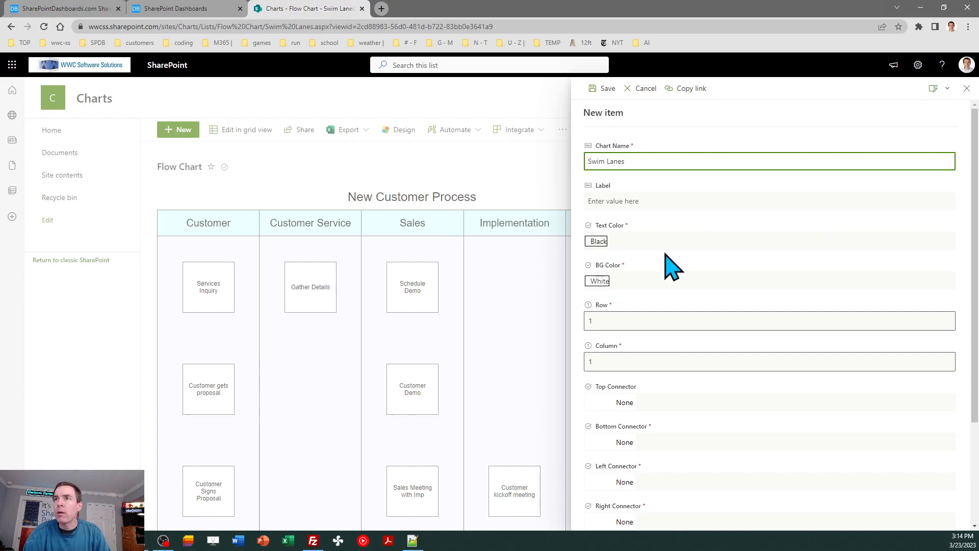
pyautogui.moveTo(977, 296); pyautogui.dragTo(977, 394)
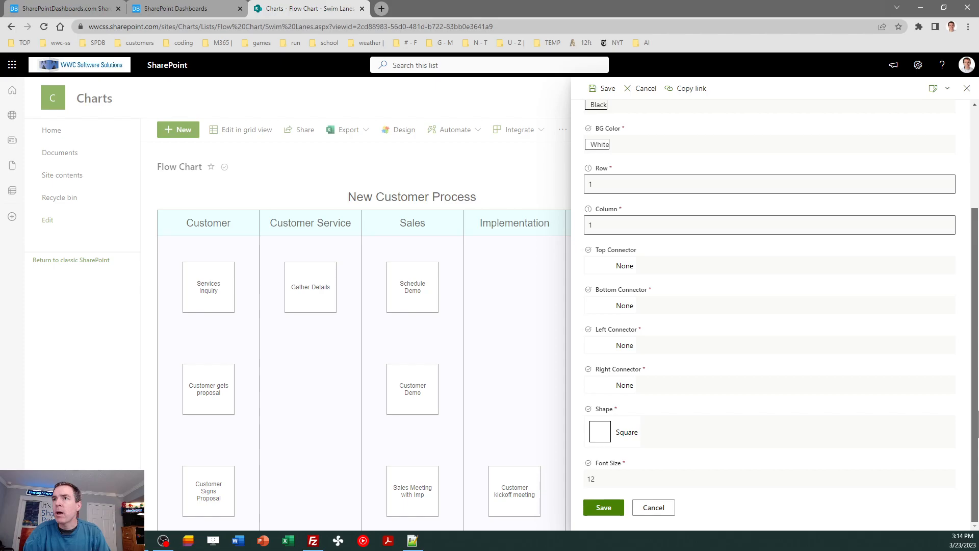
pyautogui.click(604, 433)
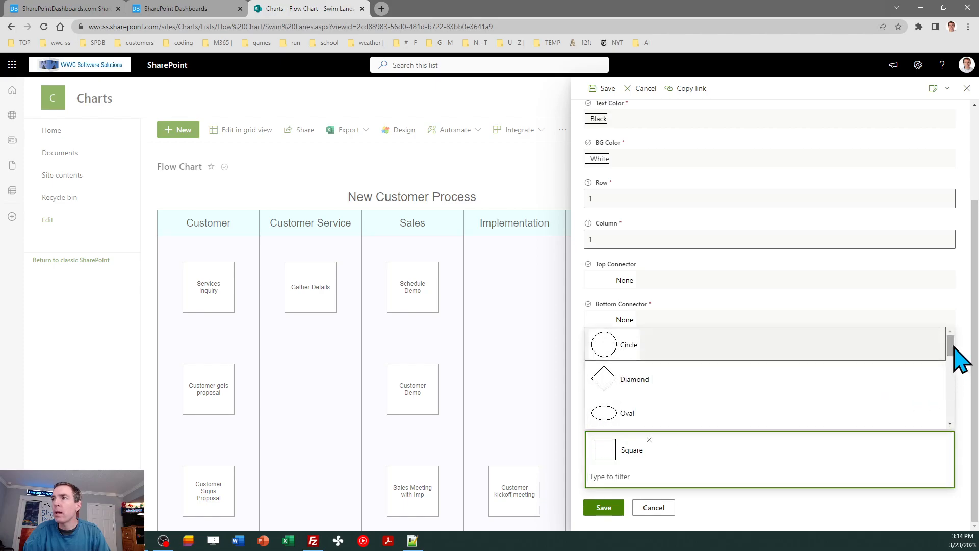
pyautogui.moveTo(953, 348); pyautogui.dragTo(953, 383)
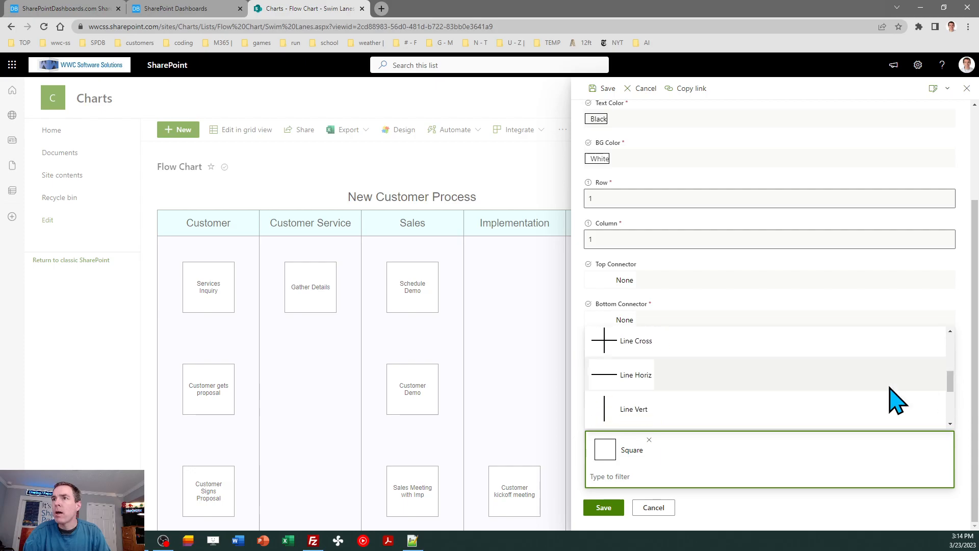
pyautogui.click(624, 378)
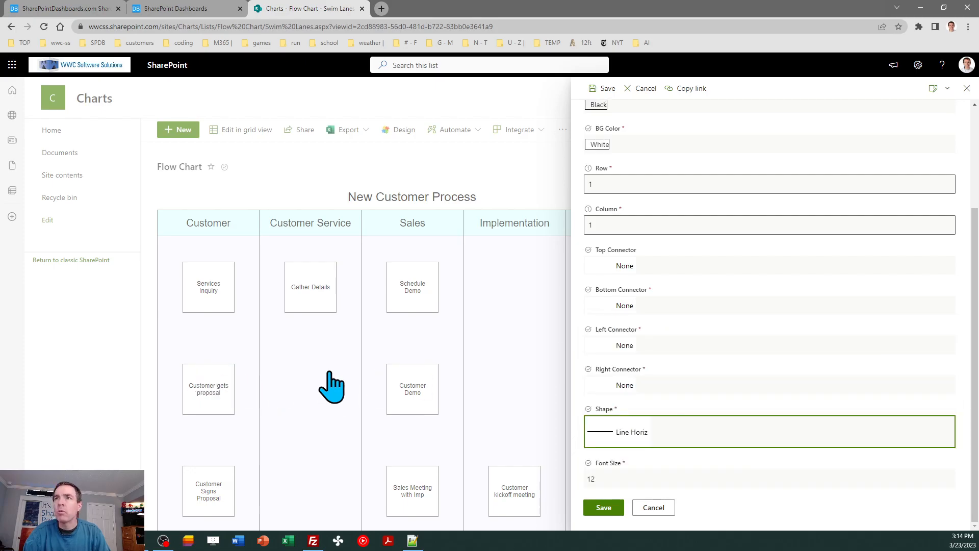
pyautogui.click(608, 187)
pyautogui.press('BackSpace')
pyautogui.write('2')
pyautogui.press('Tab')
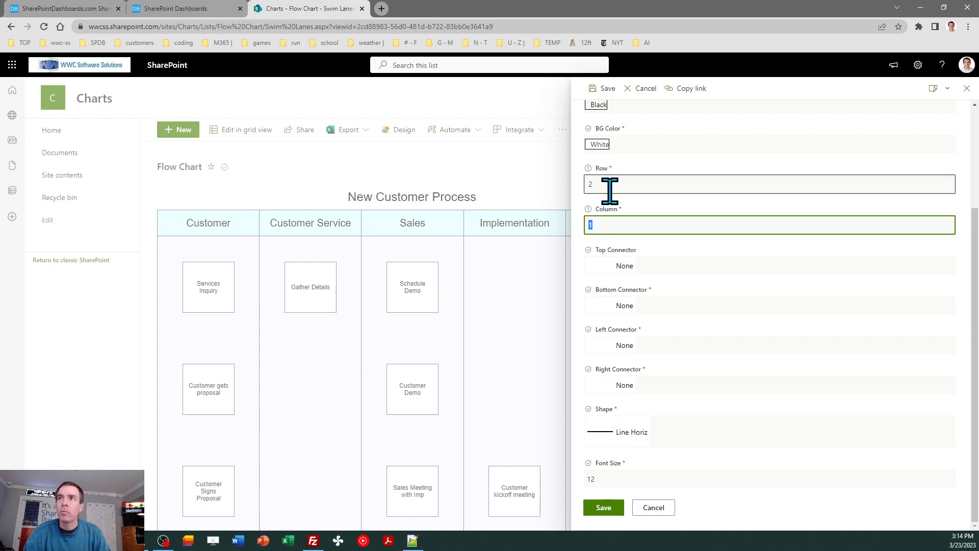
pyautogui.write('2')
pyautogui.click(607, 89)
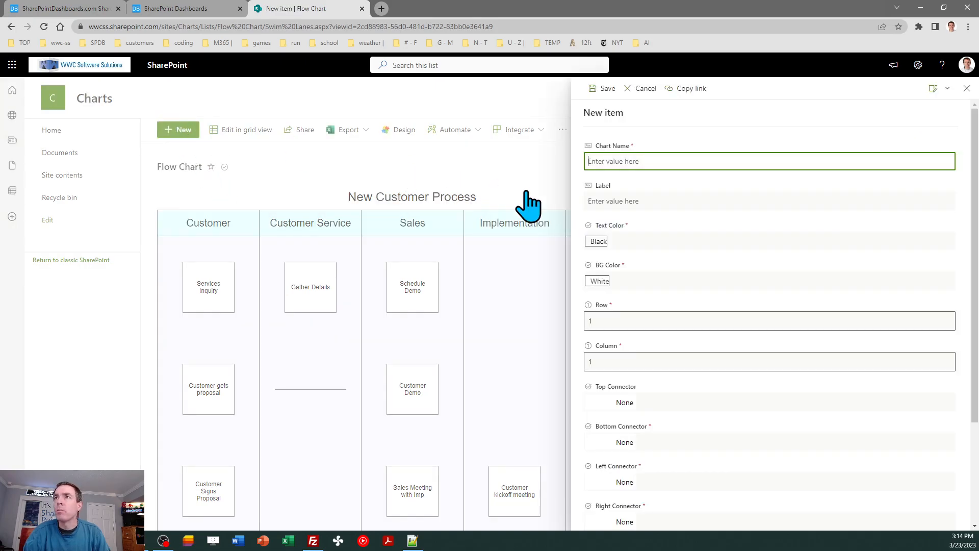
# Step: Add a Swim Lanes item with the Line Horiz shape and no label in row 3, column 2
pyautogui.write('Swim Lanes')
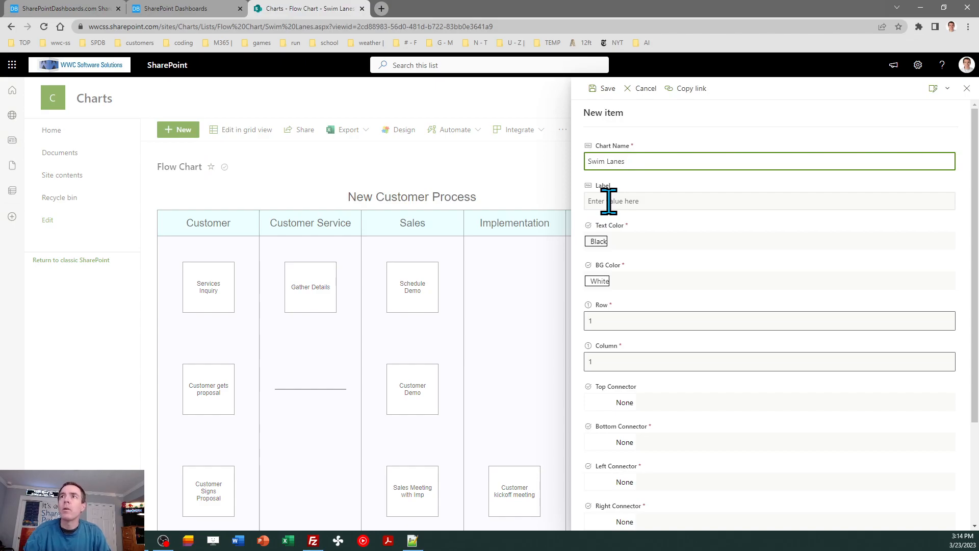
pyautogui.click(608, 201)
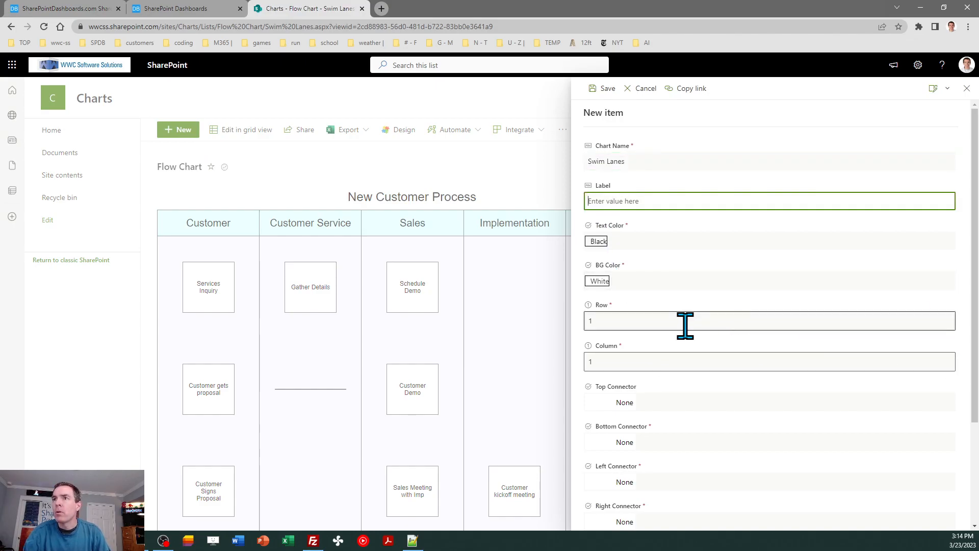
pyautogui.click(621, 321)
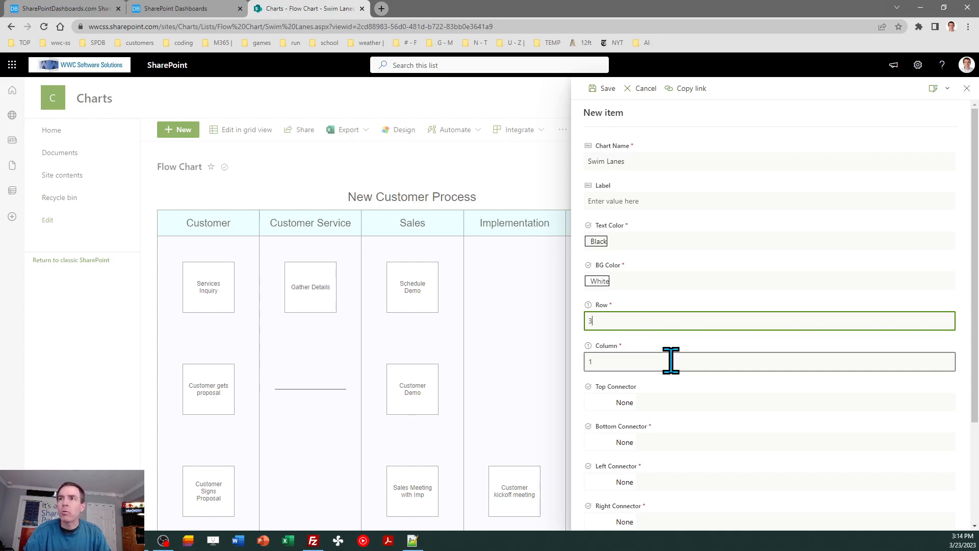
pyautogui.click(671, 361)
pyautogui.write('2')
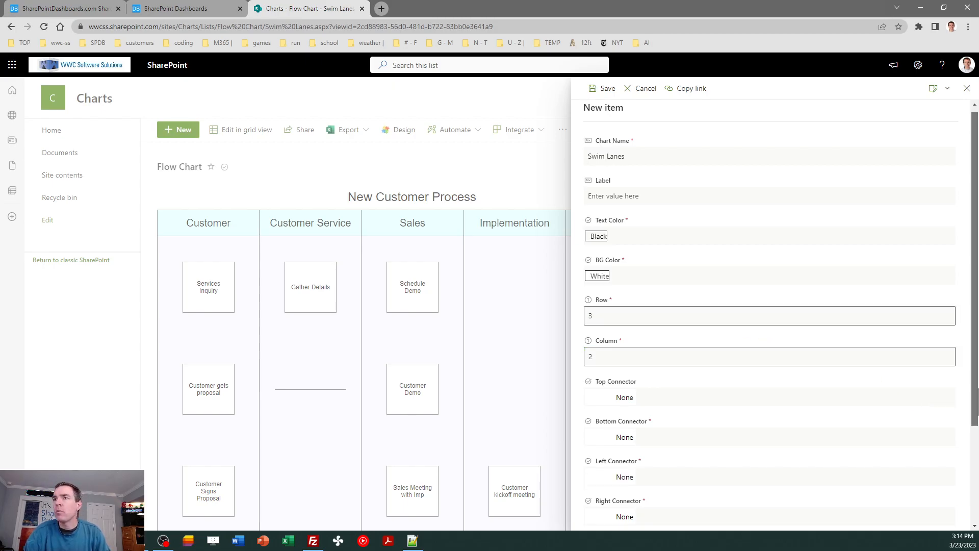
pyautogui.scroll(-3, 750, 449)
pyautogui.click(701, 437)
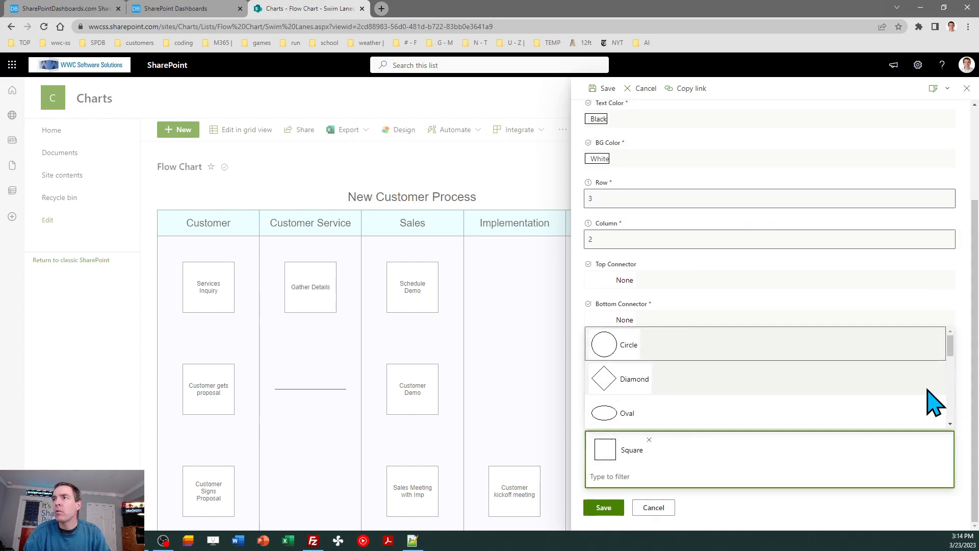
pyautogui.moveTo(955, 354); pyautogui.dragTo(952, 393)
pyautogui.click(648, 371)
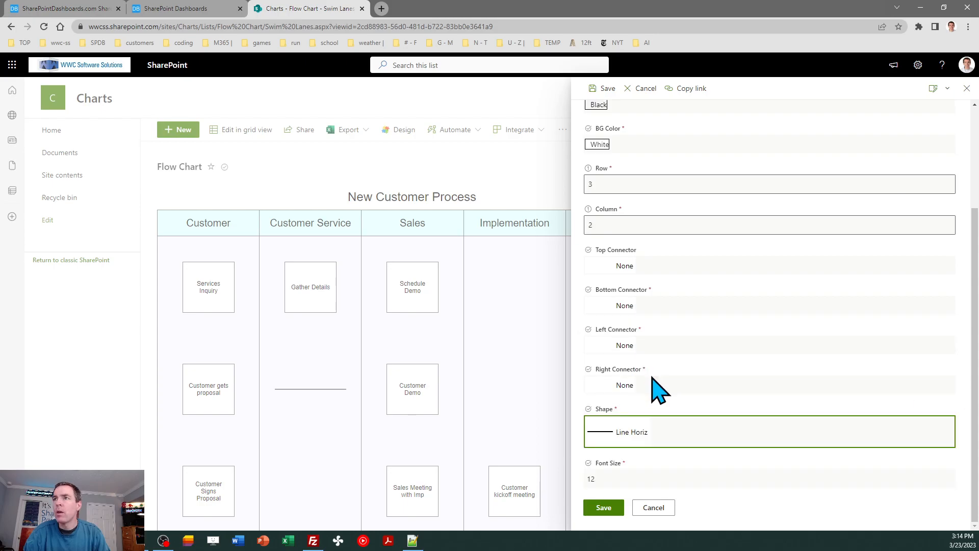
pyautogui.click(604, 507)
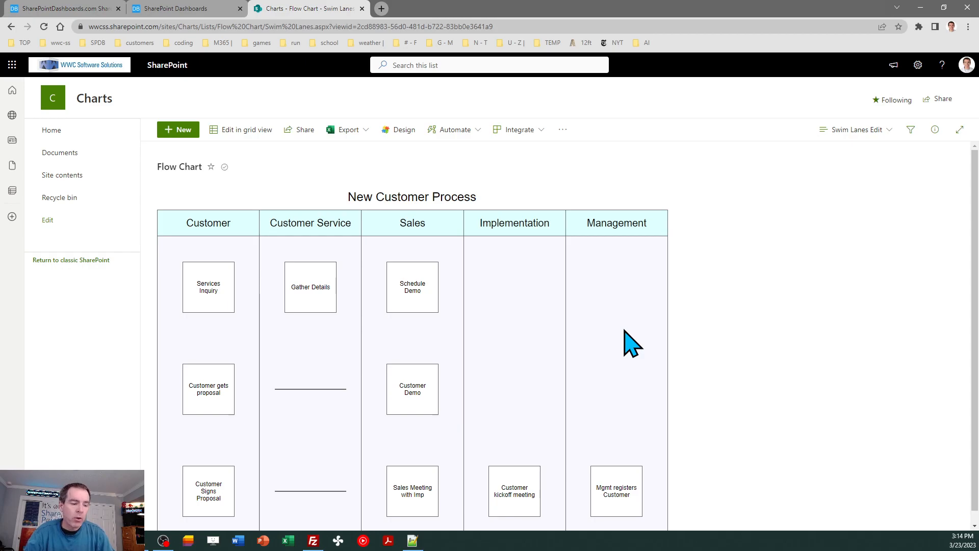
# Step: Check the reference diagram, then give the Services Inquiry box a Line right connector
pyautogui.click(71, 9)
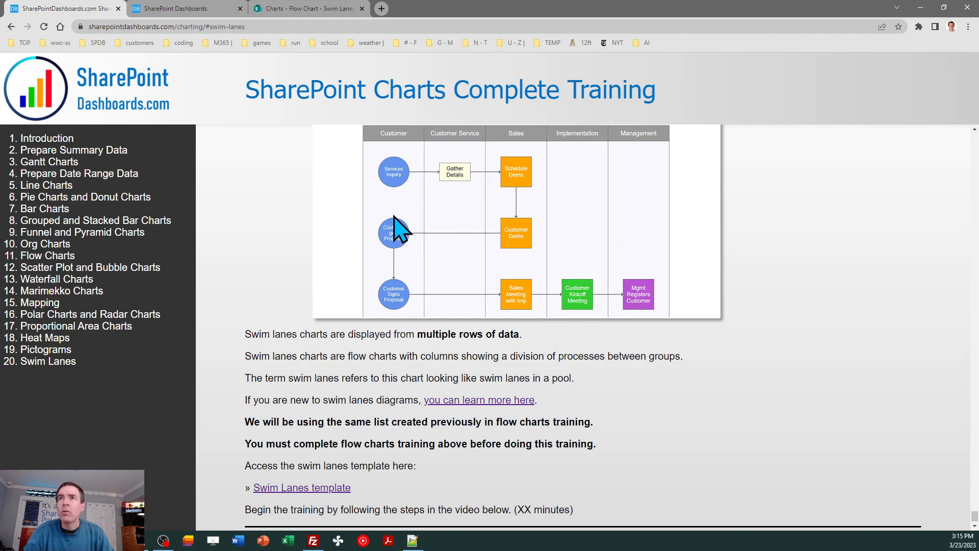
pyautogui.click(305, 8)
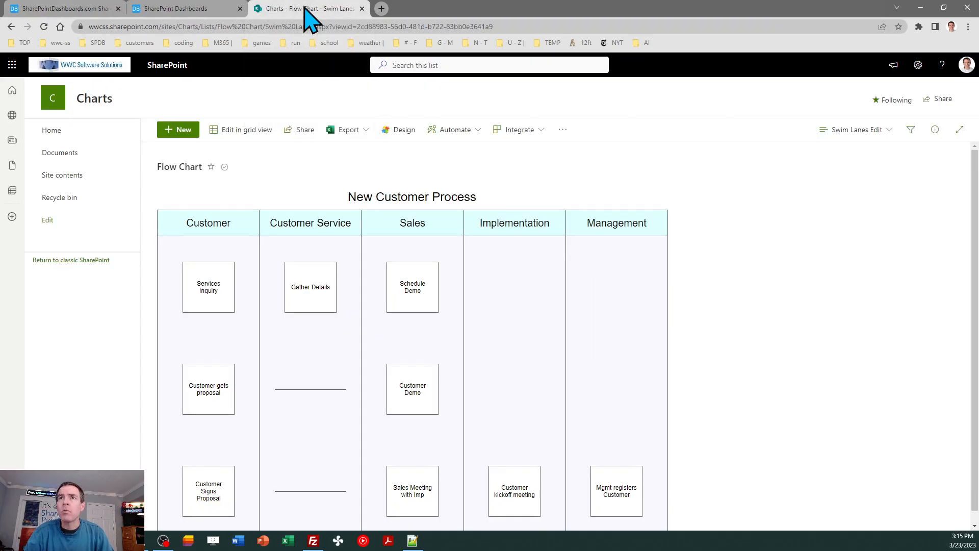
pyautogui.click(243, 329)
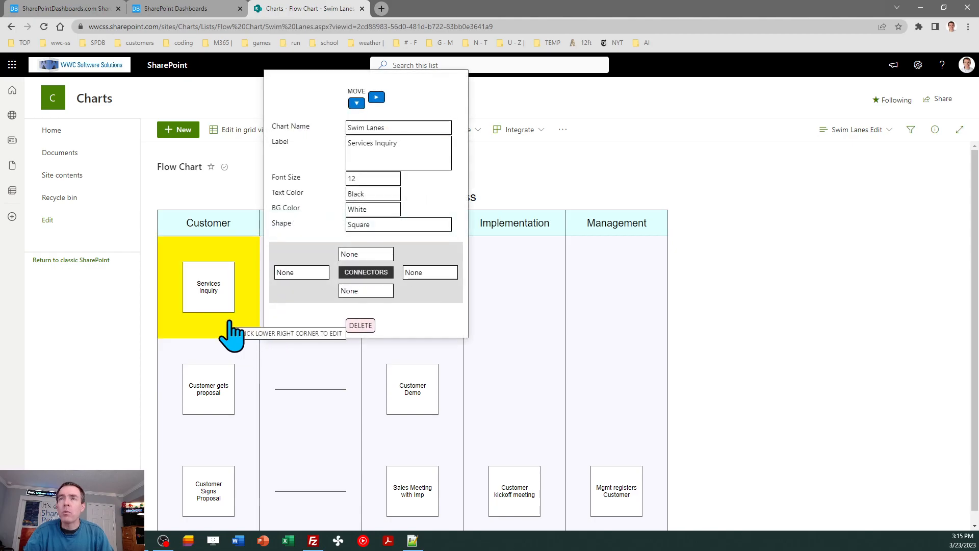
pyautogui.click(430, 274)
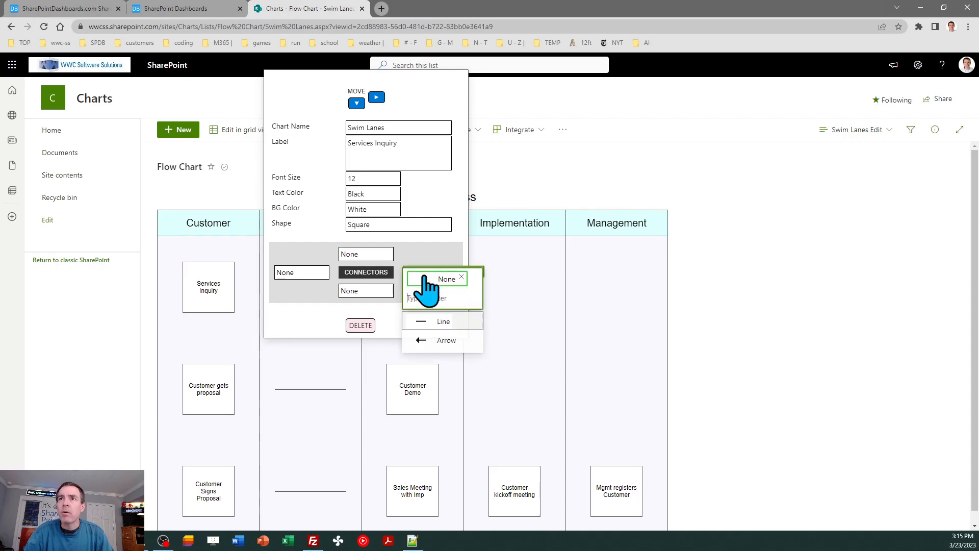
pyautogui.click(437, 323)
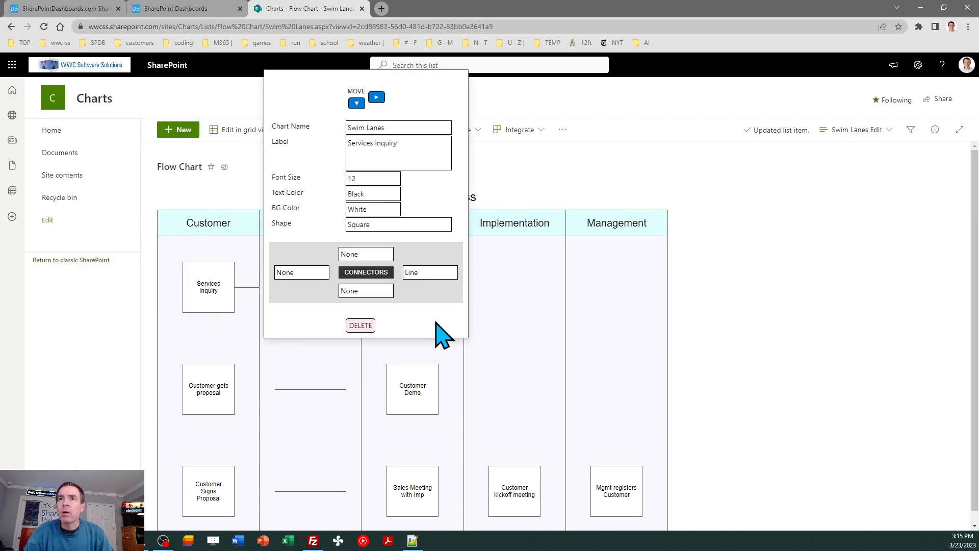
pyautogui.click(646, 174)
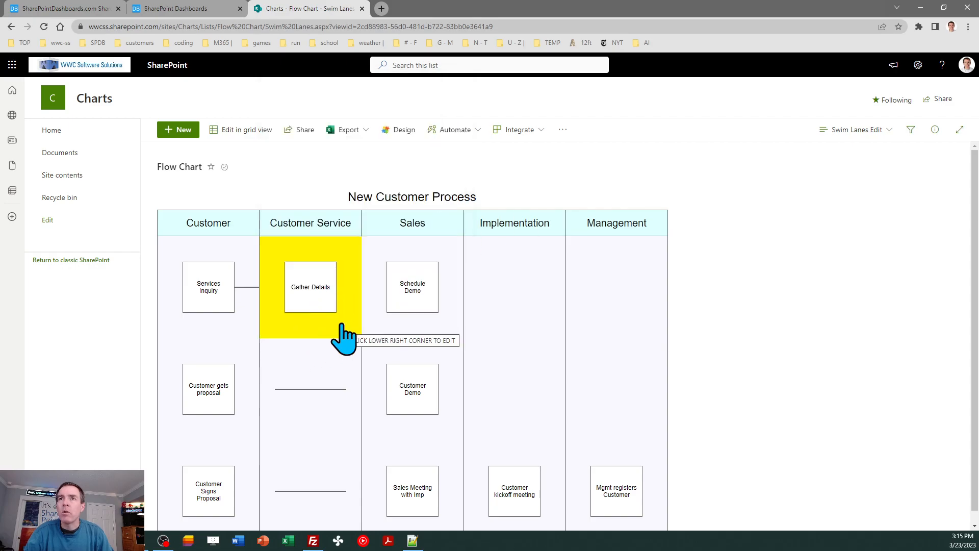
# Step: Give the Gather Details box an Arrow left connector and a Line right connector
pyautogui.click(341, 325)
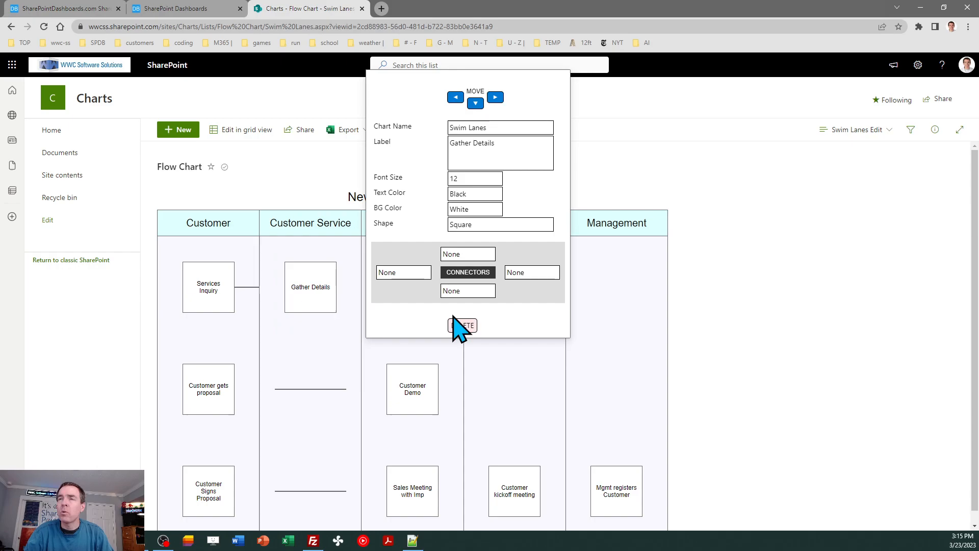
pyautogui.click(422, 276)
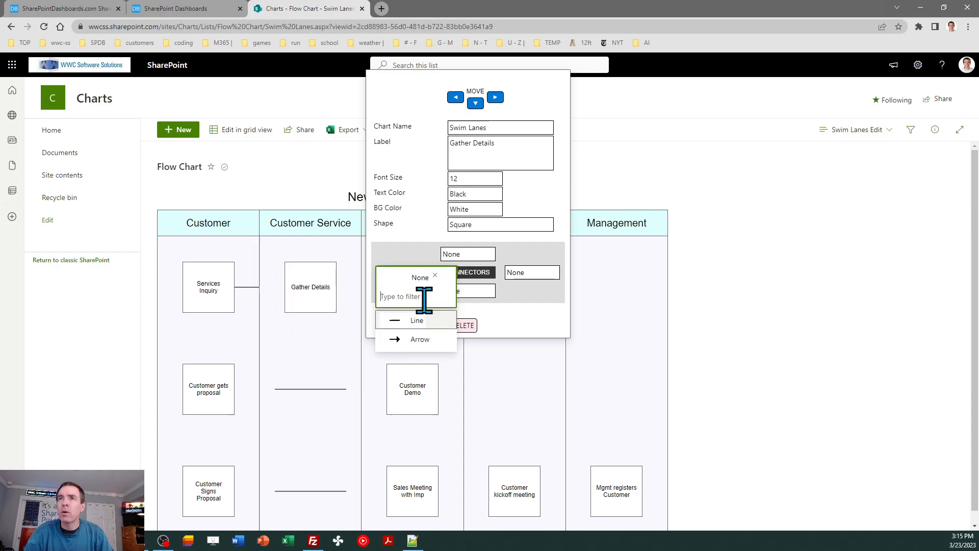
pyautogui.click(411, 337)
pyautogui.click(830, 303)
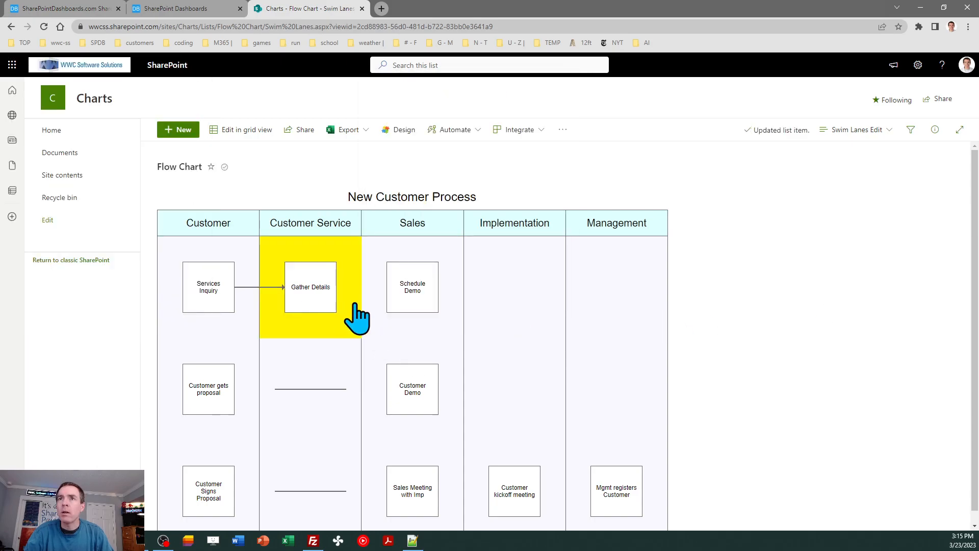
pyautogui.click(355, 334)
pyautogui.click(530, 274)
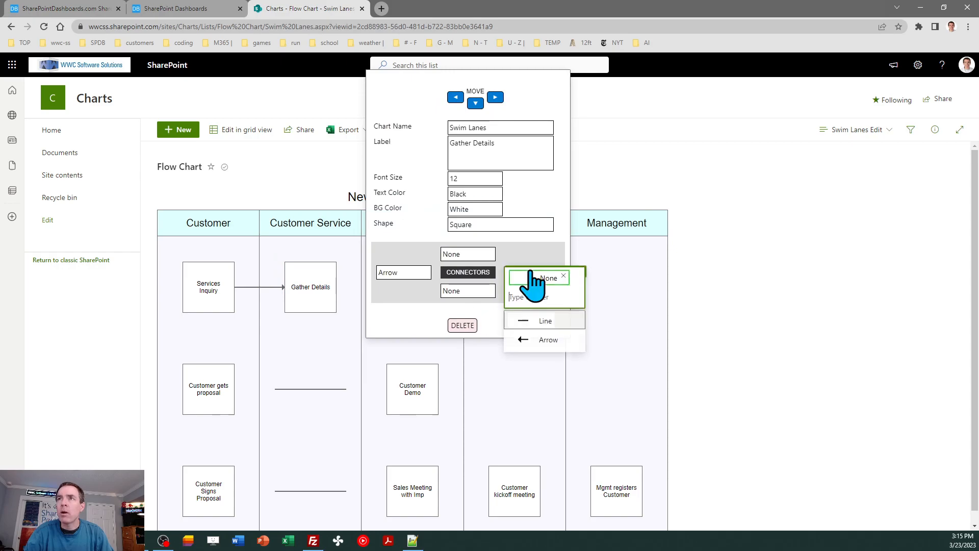
pyautogui.click(543, 322)
pyautogui.click(754, 306)
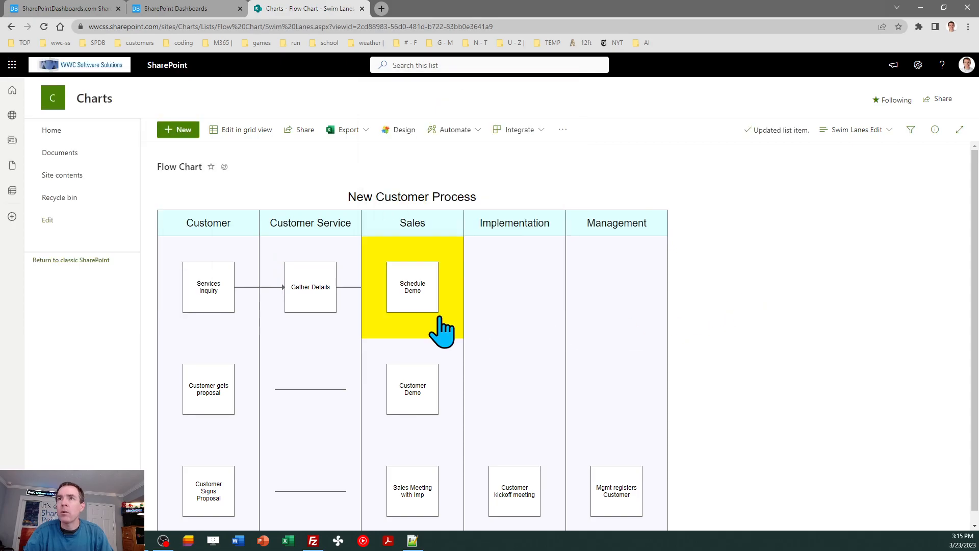
# Step: Give the Schedule Demo box an Arrow left connector and a Line bottom connector
pyautogui.click(457, 335)
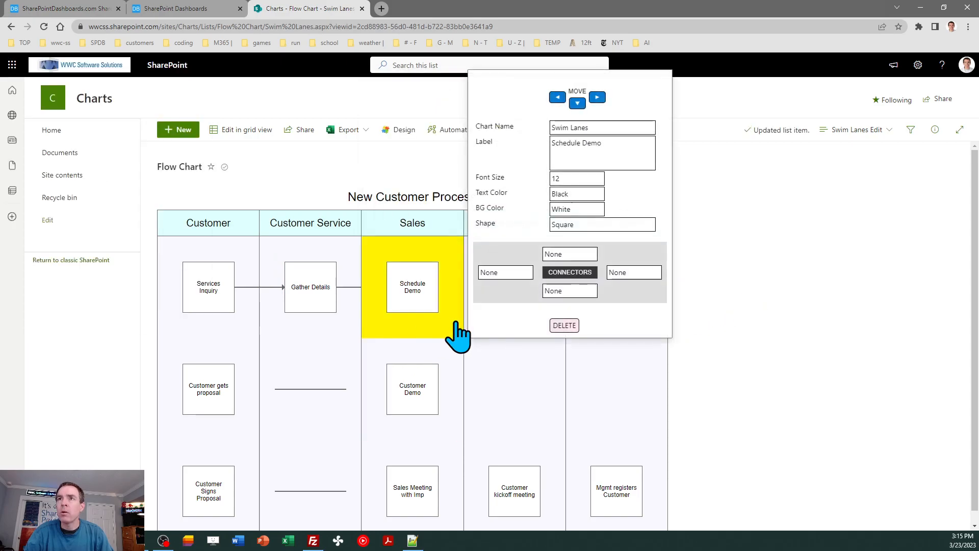
pyautogui.click(517, 274)
pyautogui.click(516, 339)
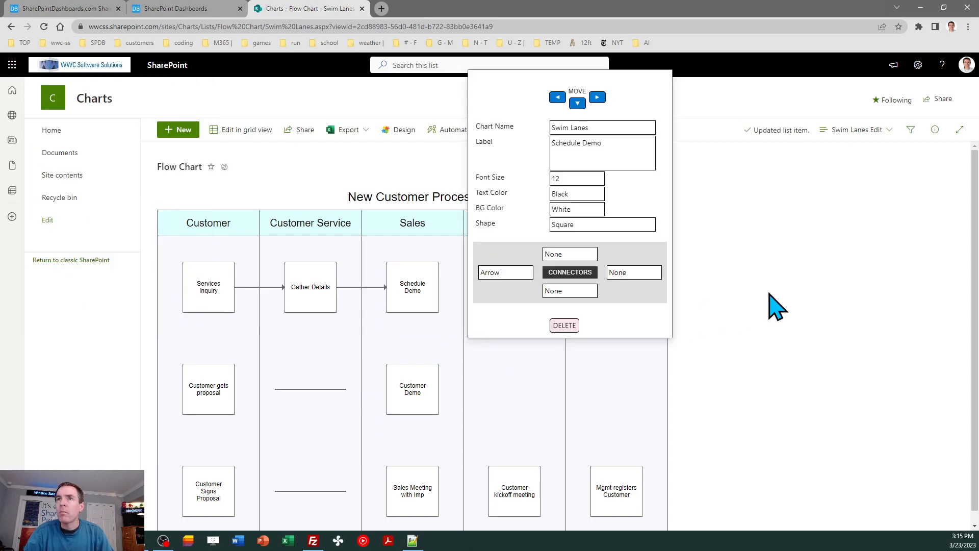
pyautogui.click(778, 306)
pyautogui.click(418, 344)
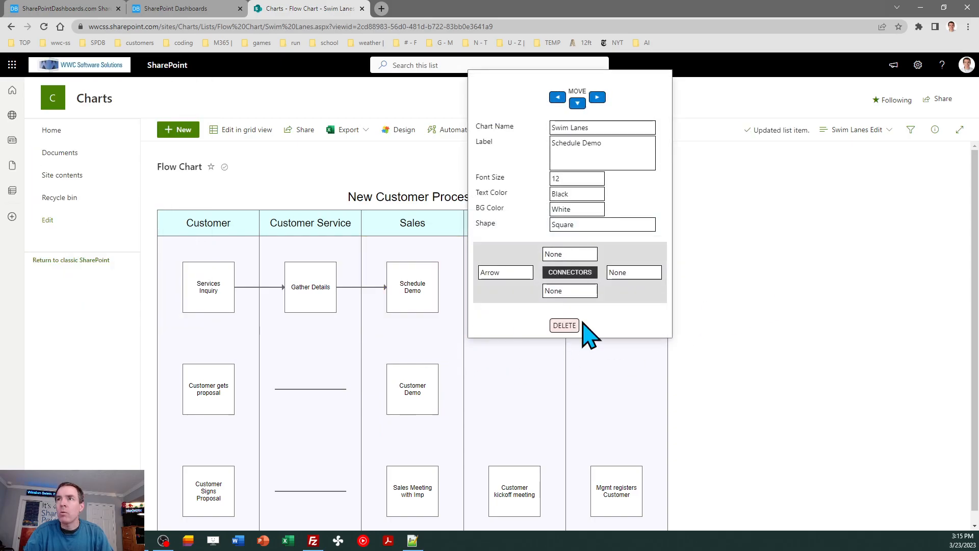
pyautogui.click(576, 297)
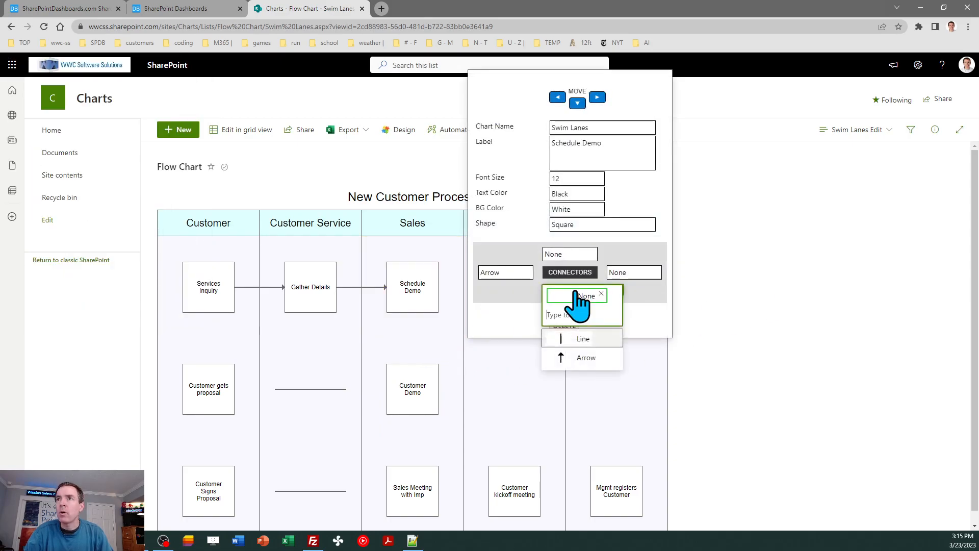
pyautogui.click(583, 340)
pyautogui.click(758, 337)
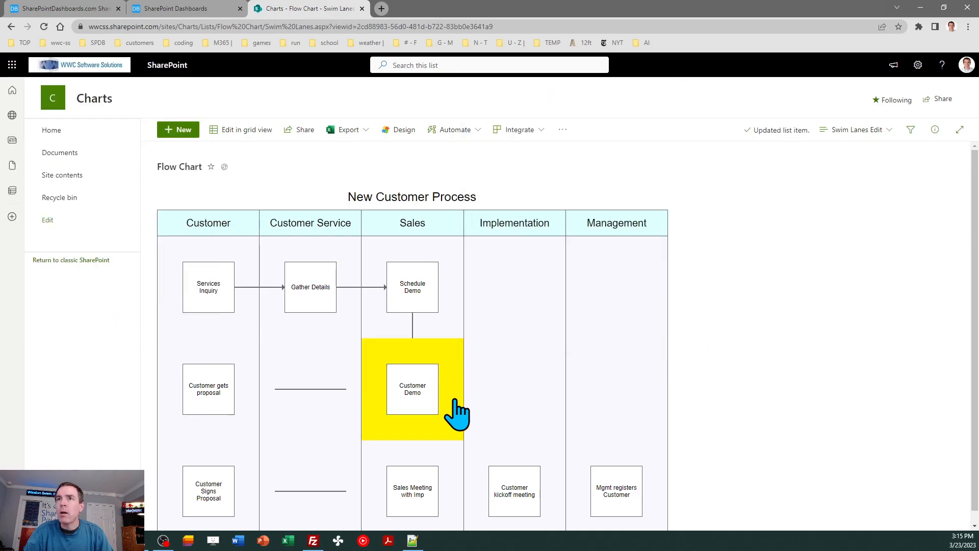
# Step: Give the Customer Demo box an Arrow top connector and a Line left connector
pyautogui.click(457, 441)
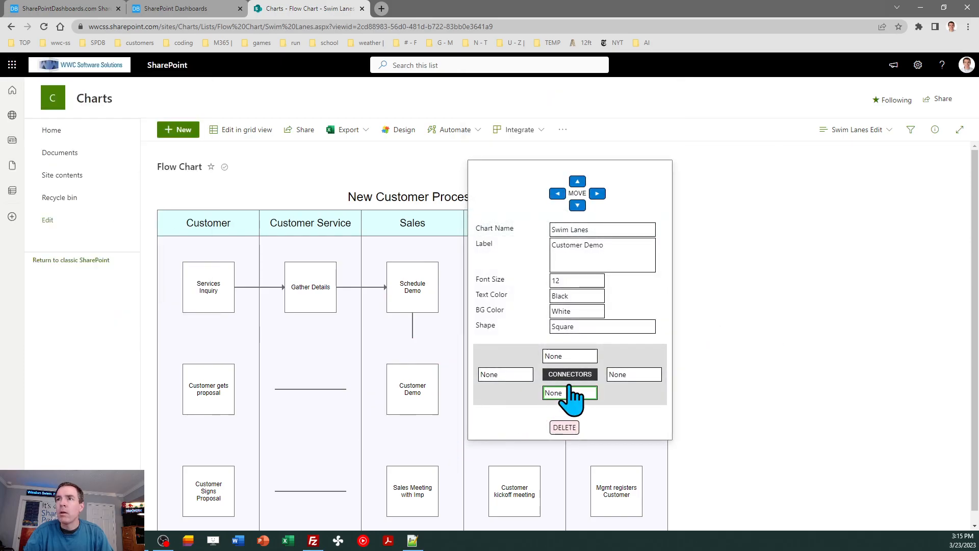
pyautogui.click(571, 356)
pyautogui.click(579, 422)
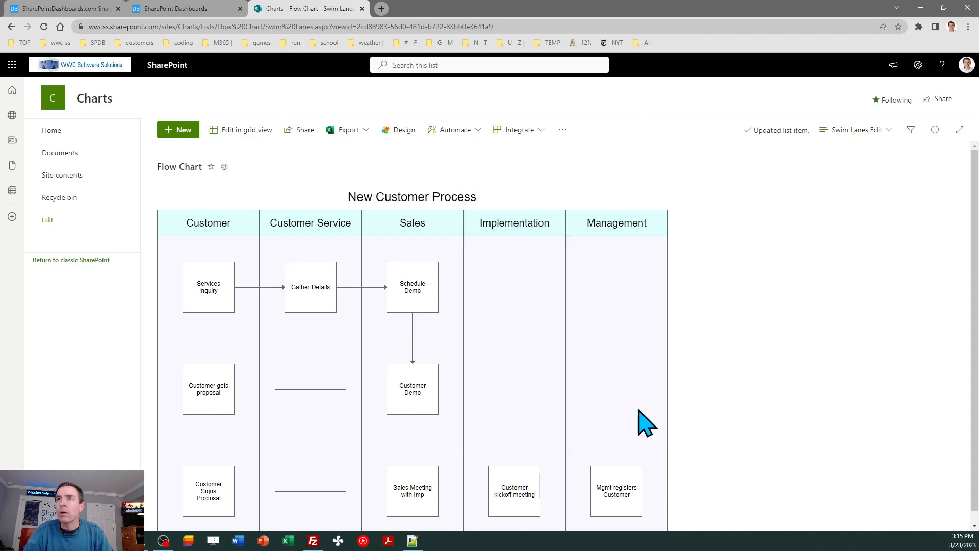
pyautogui.click(454, 433)
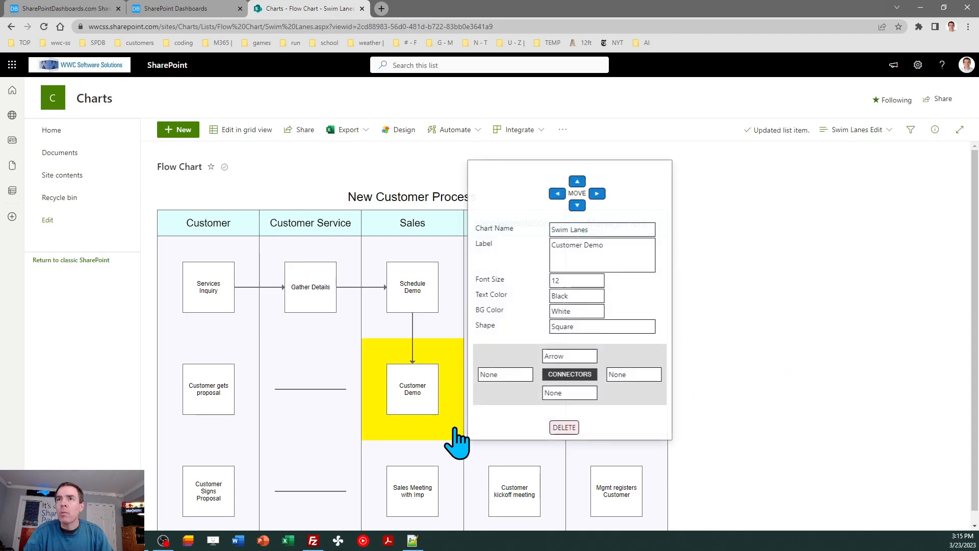
pyautogui.click(507, 384)
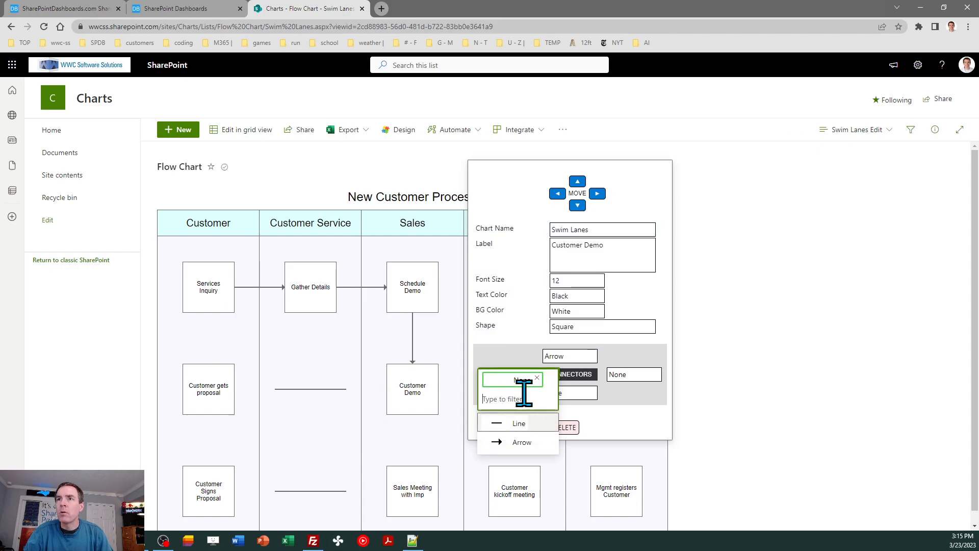
pyautogui.click(524, 423)
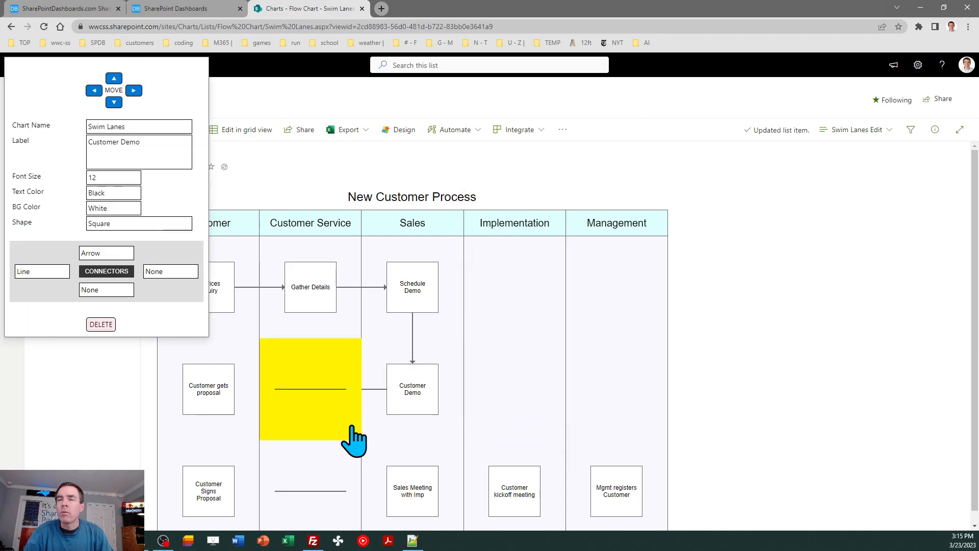
# Step: Set both left and right connectors of the horizontal line item in row 2, column 2 to Line
pyautogui.click(351, 436)
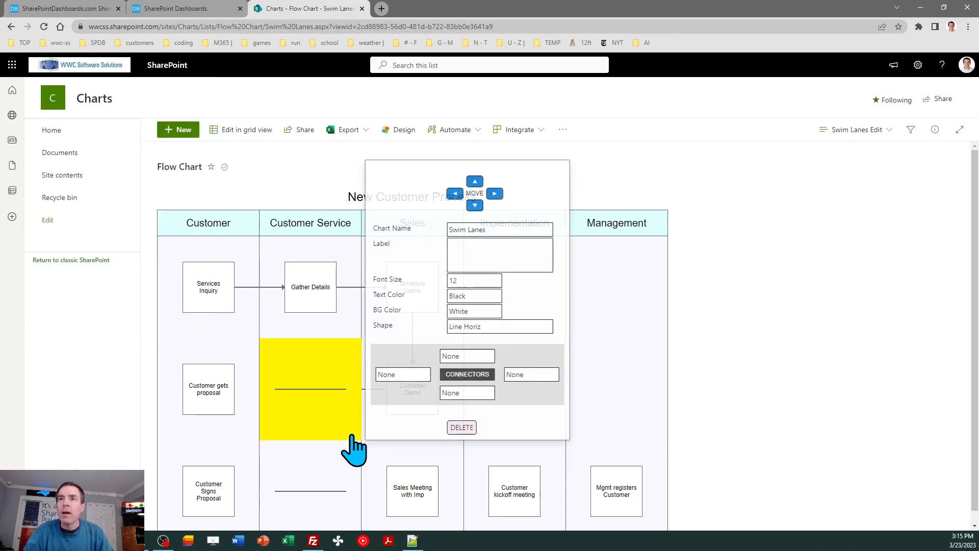
pyautogui.click(528, 375)
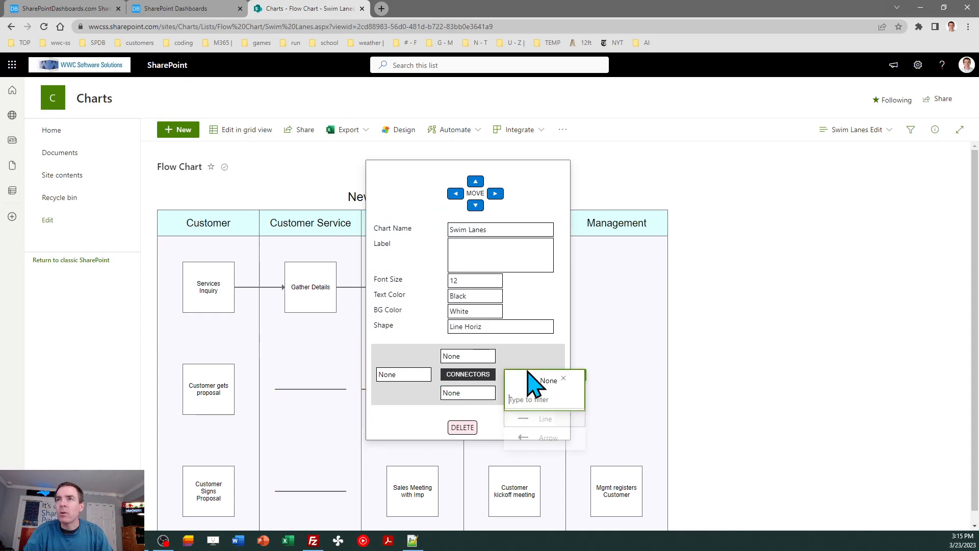
pyautogui.click(552, 423)
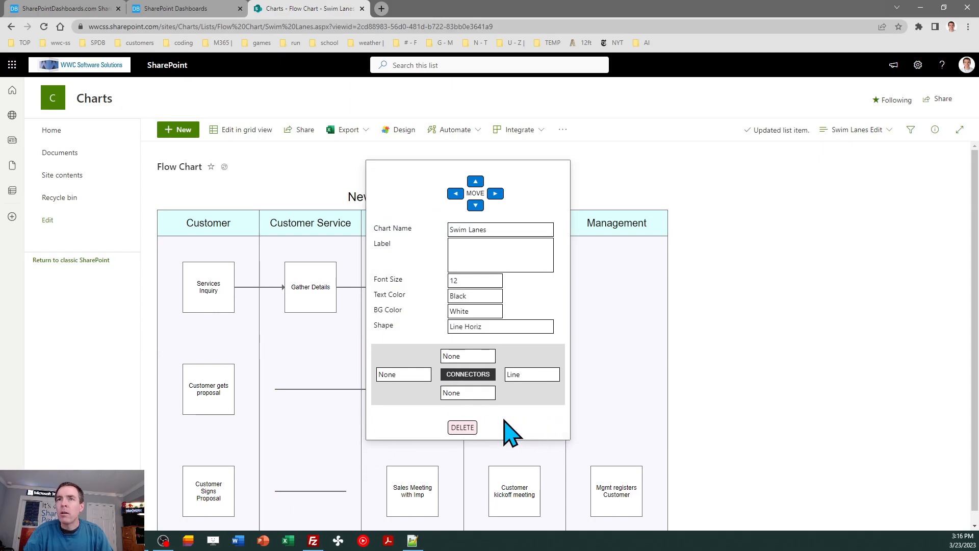
pyautogui.click(395, 378)
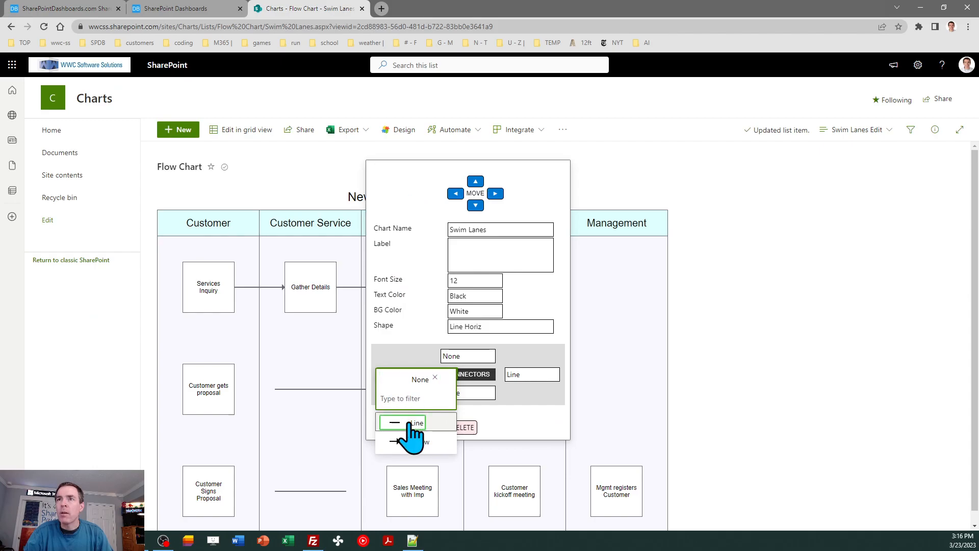
pyautogui.click(390, 423)
# Step: Give the Customer gets proposal box an Arrow right connector
pyautogui.click(251, 442)
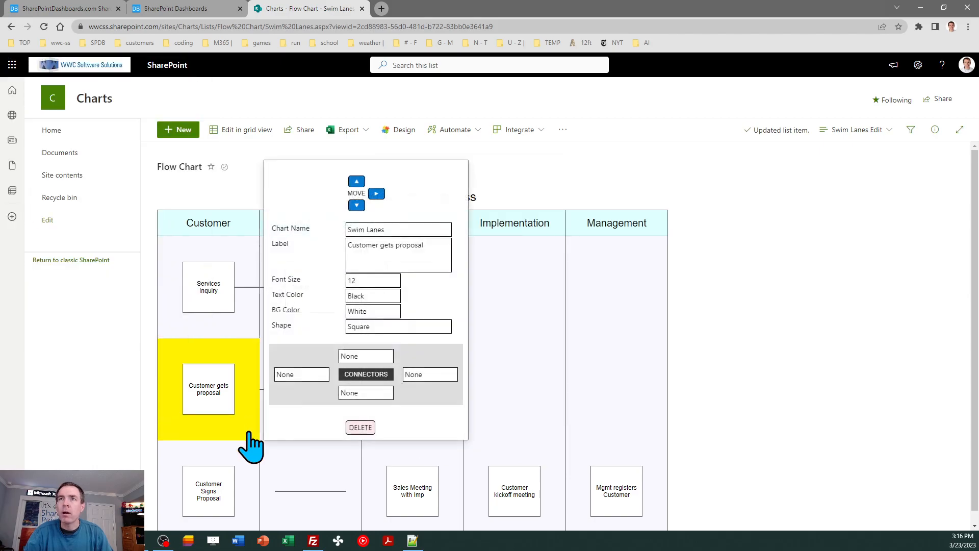
pyautogui.click(414, 377)
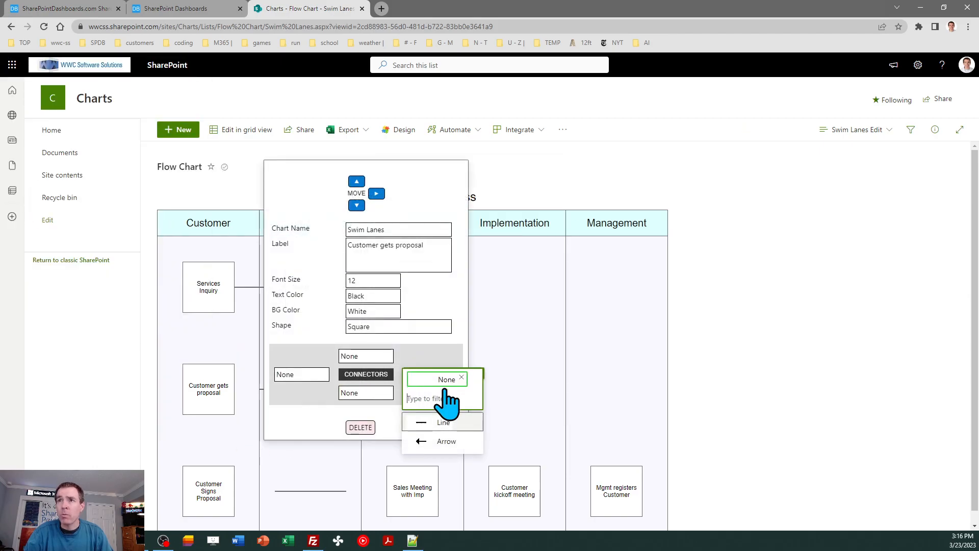
pyautogui.click(445, 442)
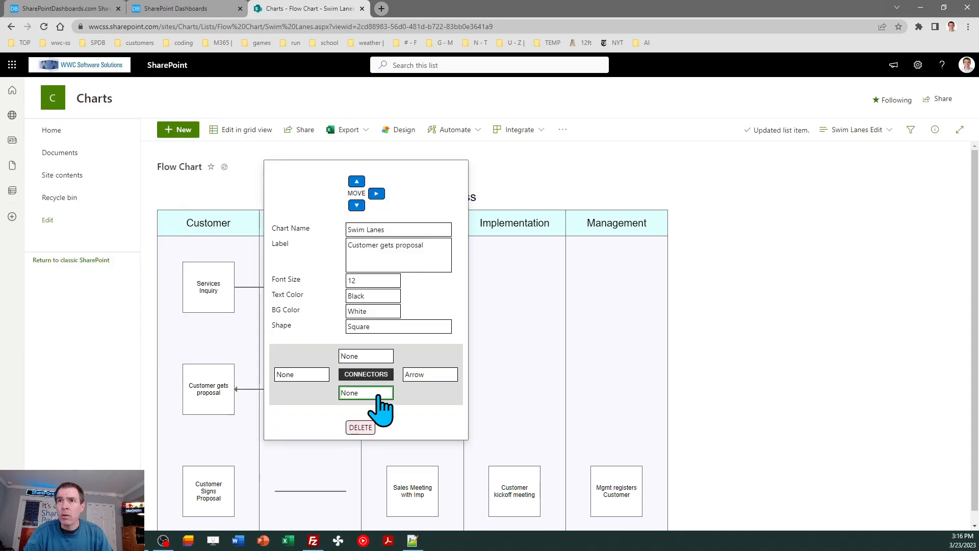
# Step: Give the Customer gets proposal box a Line bottom connector
pyautogui.click(378, 398)
pyautogui.click(380, 441)
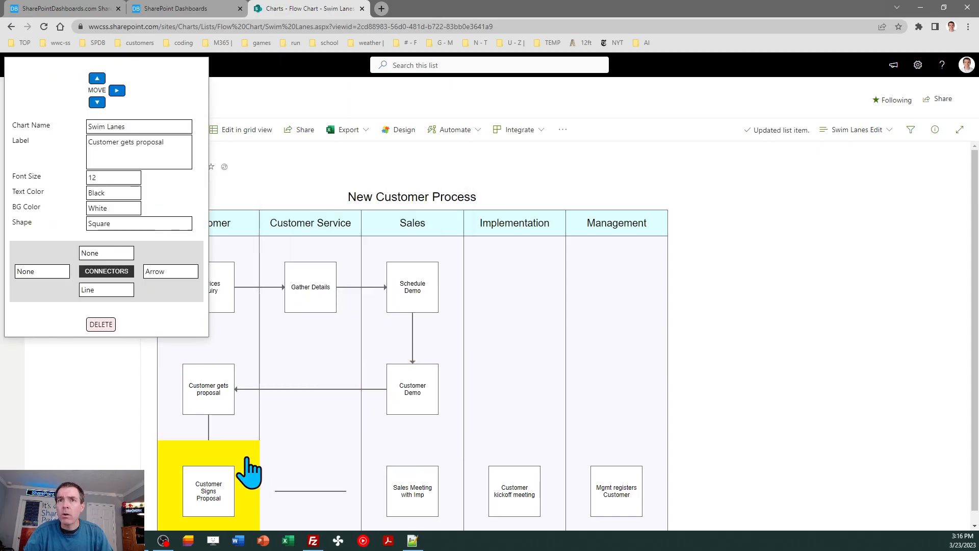
# Step: Give the Customer Signs Proposal box an Arrow top connector and a Line right connector
pyautogui.moveTo(975, 360); pyautogui.dragTo(975, 398)
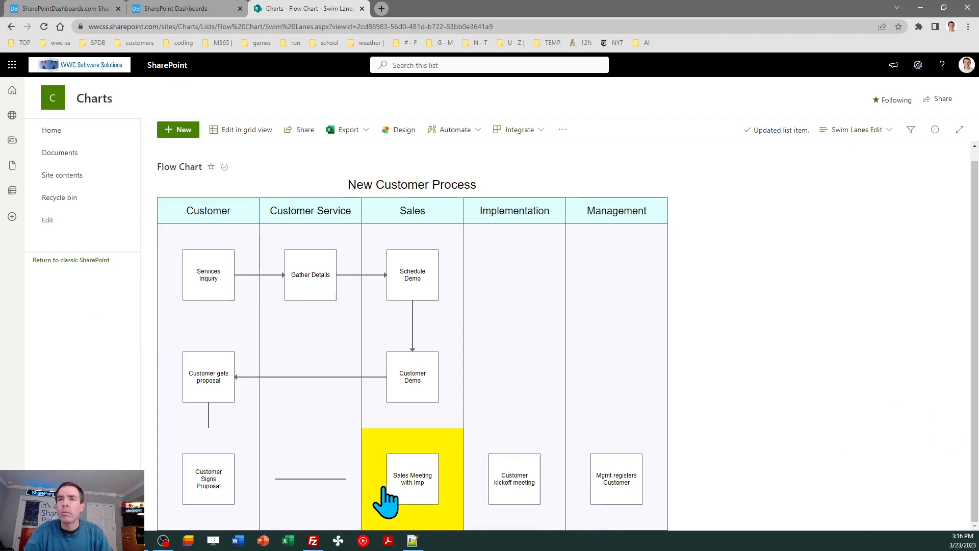
pyautogui.click(237, 527)
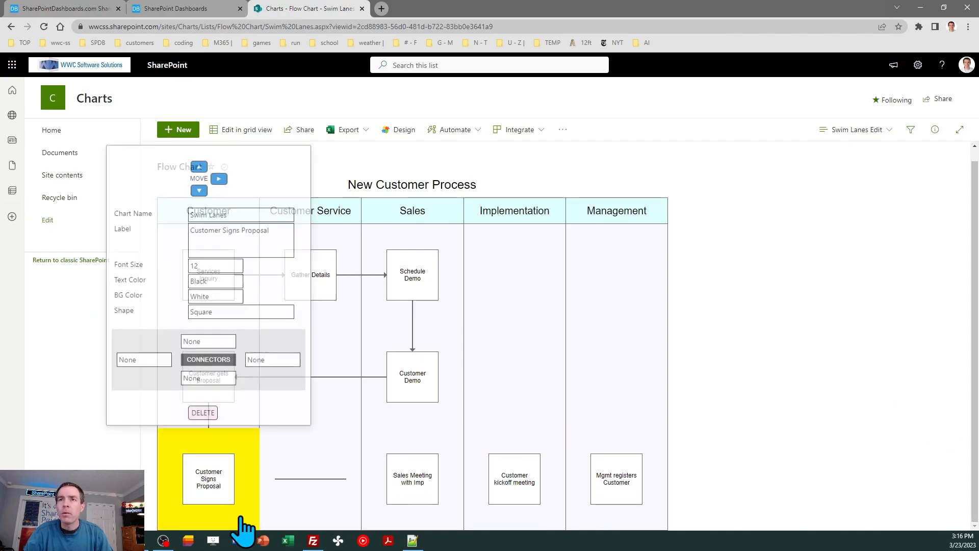
pyautogui.click(205, 357)
pyautogui.click(217, 407)
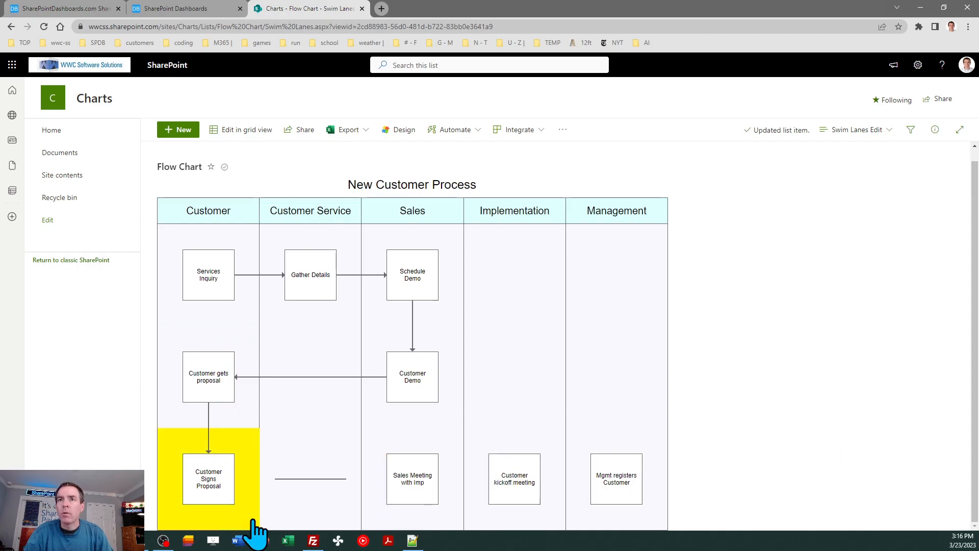
pyautogui.click(254, 529)
pyautogui.click(270, 359)
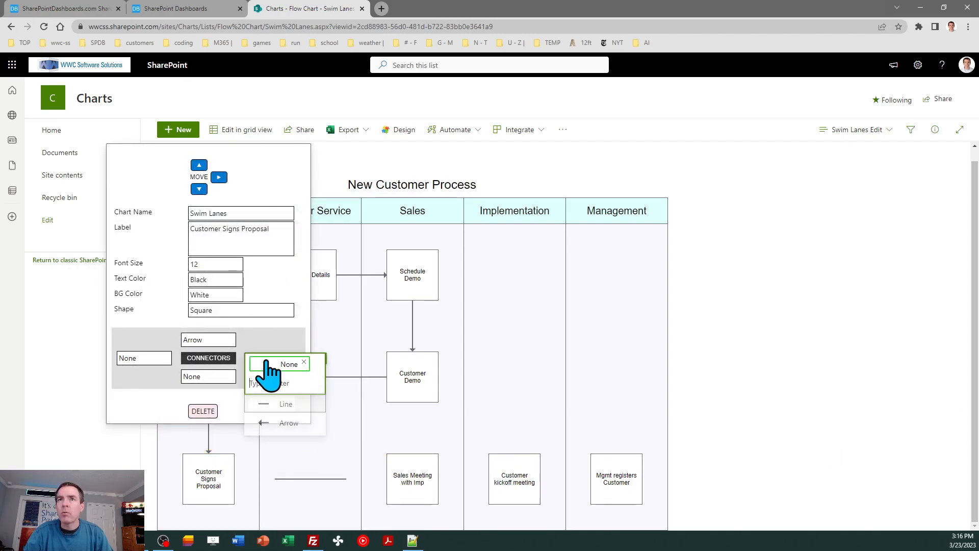
pyautogui.click(285, 416)
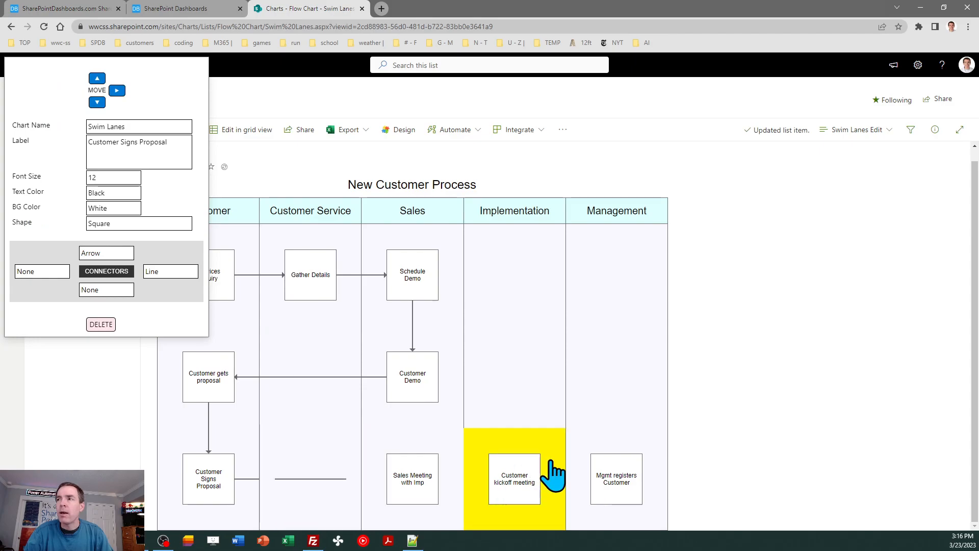
# Step: Set both left and right connectors of the horizontal line item in row 3, column 2 to Line
pyautogui.click(345, 520)
pyautogui.click(255, 359)
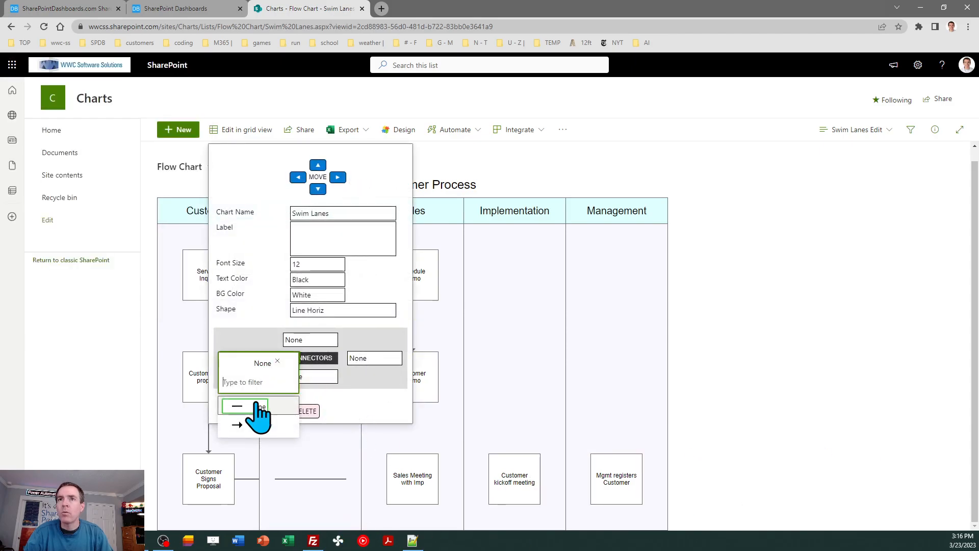
pyautogui.click(259, 414)
pyautogui.click(368, 359)
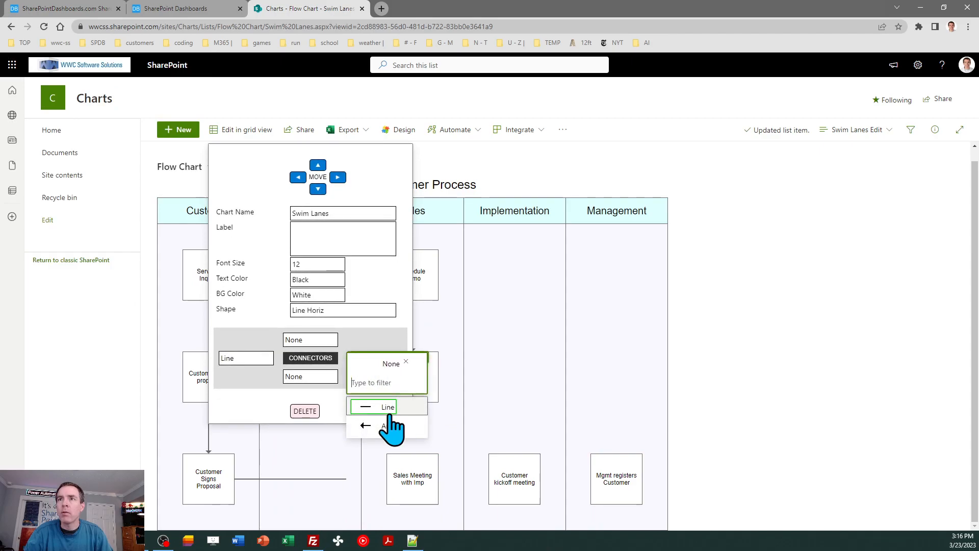
pyautogui.click(386, 408)
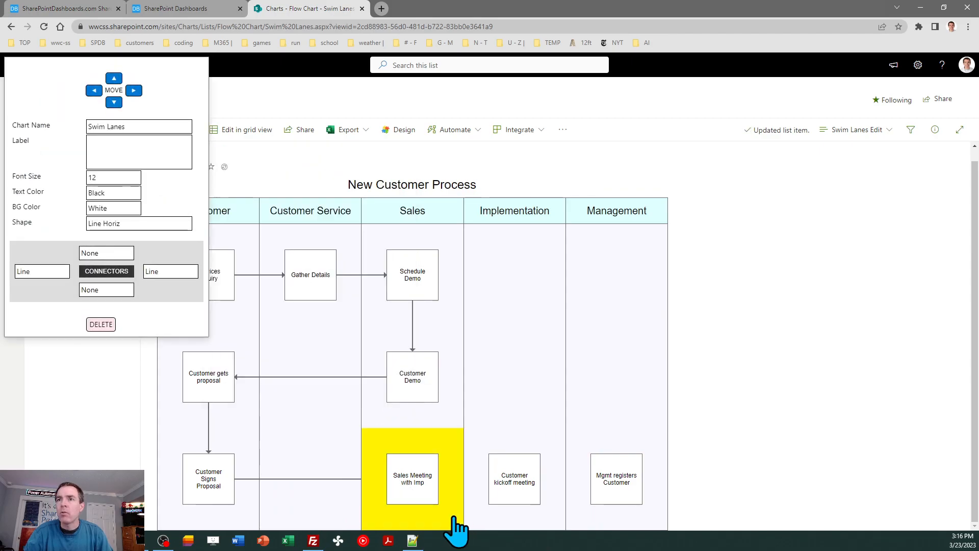
# Step: Give the Sales Meeting with Imp box an Arrow left connector and a Line right connector
pyautogui.click(454, 477)
pyautogui.click(358, 359)
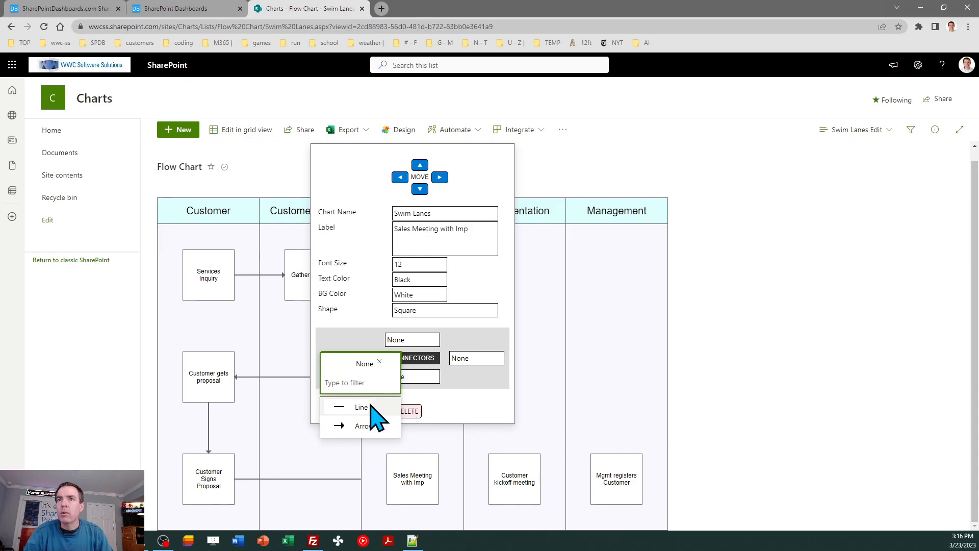
pyautogui.click(361, 425)
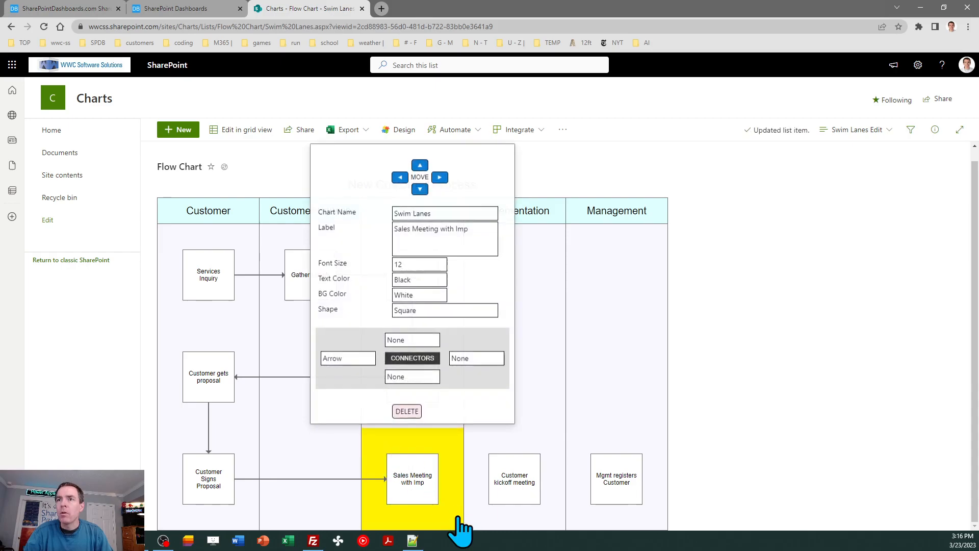
pyautogui.click(465, 367)
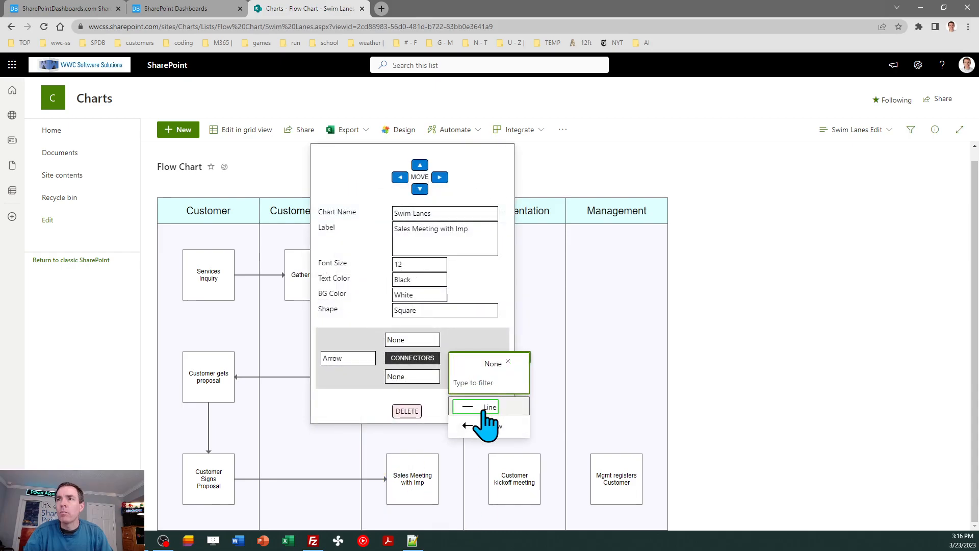
pyautogui.click(483, 413)
# Step: Give the Customer kickoff meeting box an Arrow left connector and a Line right connector
pyautogui.click(518, 513)
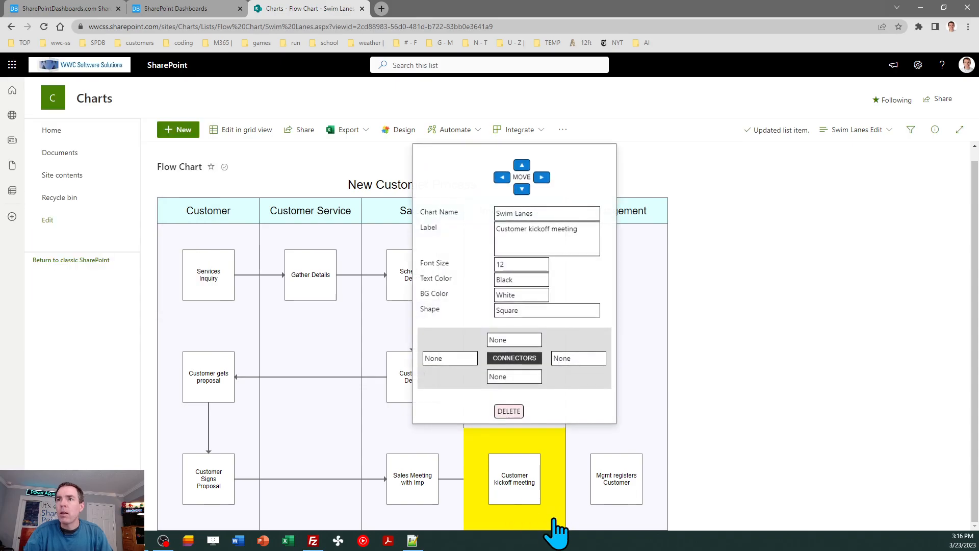
pyautogui.click(457, 361)
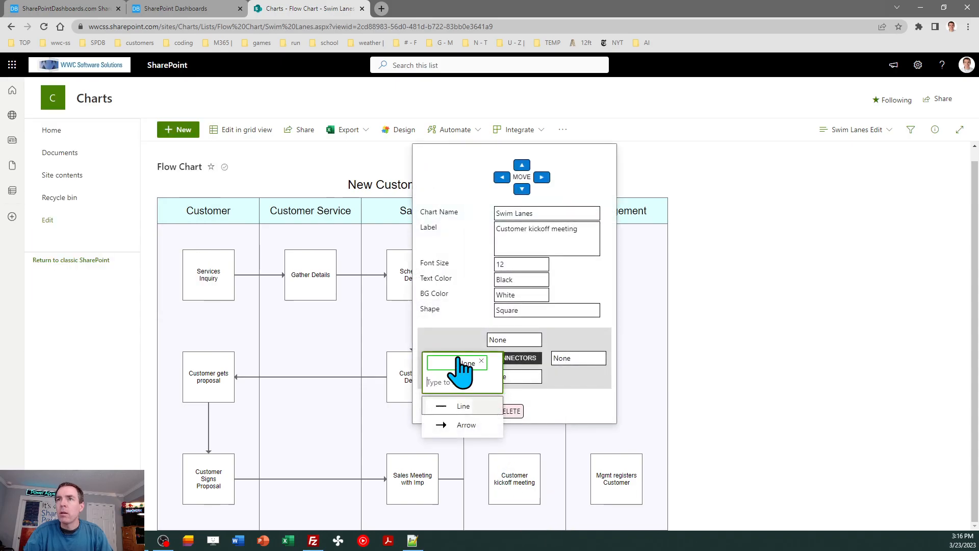
pyautogui.click(451, 426)
pyautogui.click(555, 517)
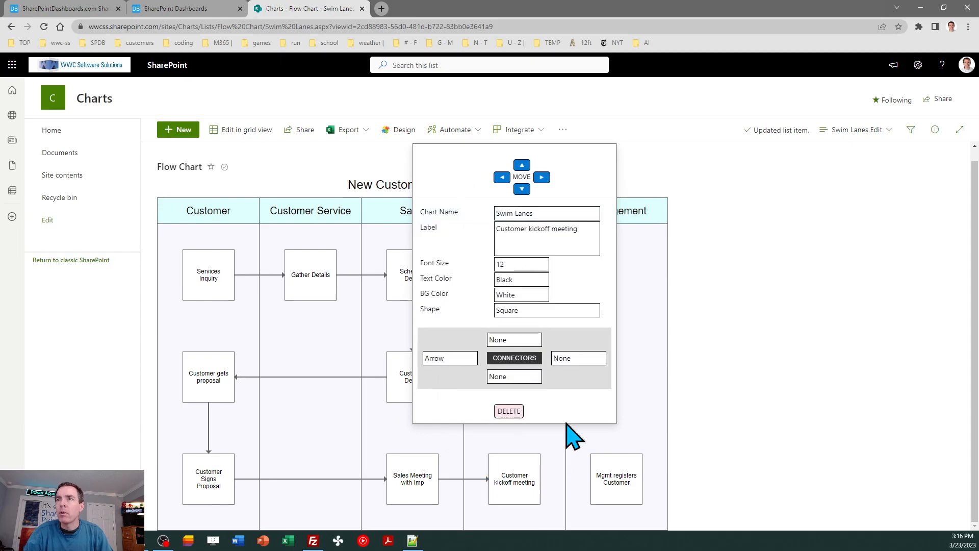
pyautogui.click(573, 358)
pyautogui.click(577, 407)
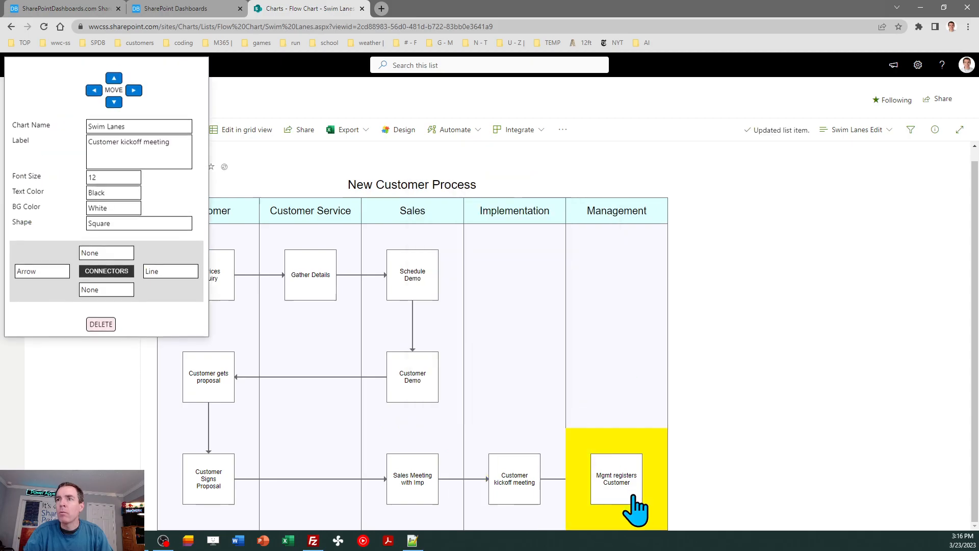
# Step: Give the Mgmt registers Customer box an Arrow left connector
pyautogui.click(650, 512)
pyautogui.click(674, 358)
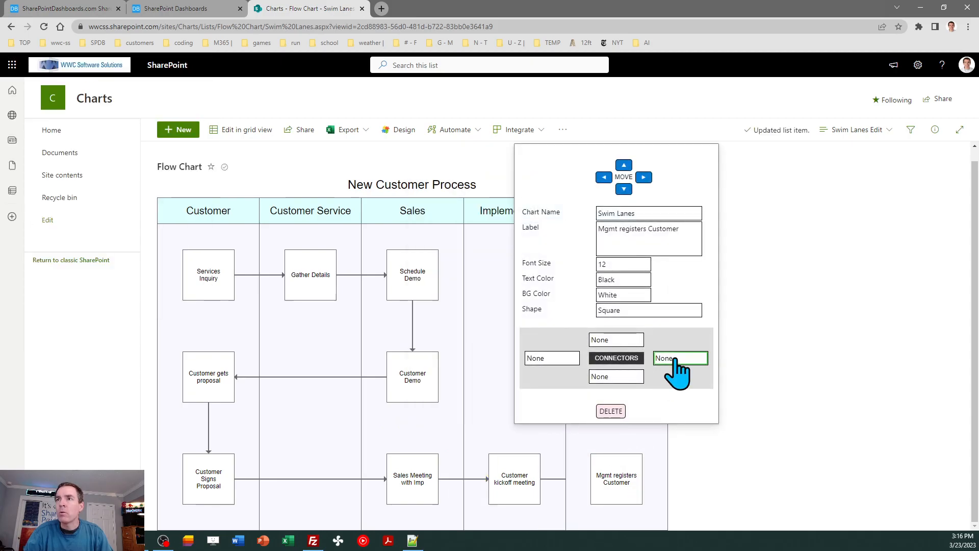
pyautogui.click(528, 358)
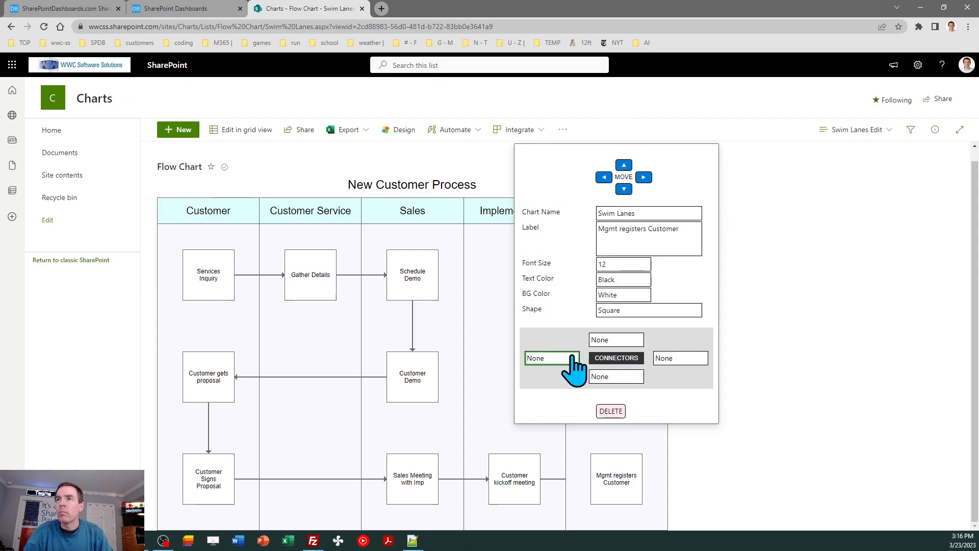
pyautogui.click(559, 433)
pyautogui.click(561, 439)
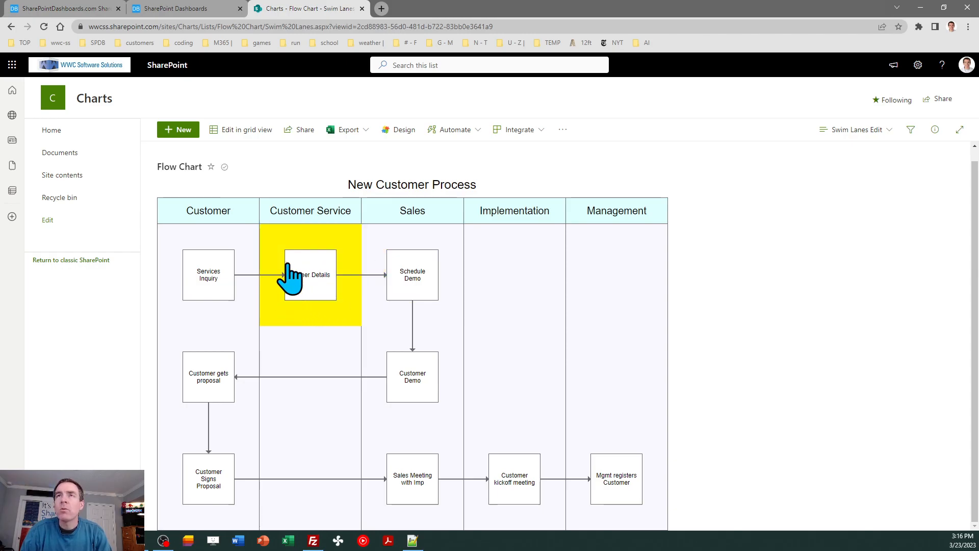
# Step: Compare the chart with the reference swim lanes diagram on the training page
pyautogui.click(72, 9)
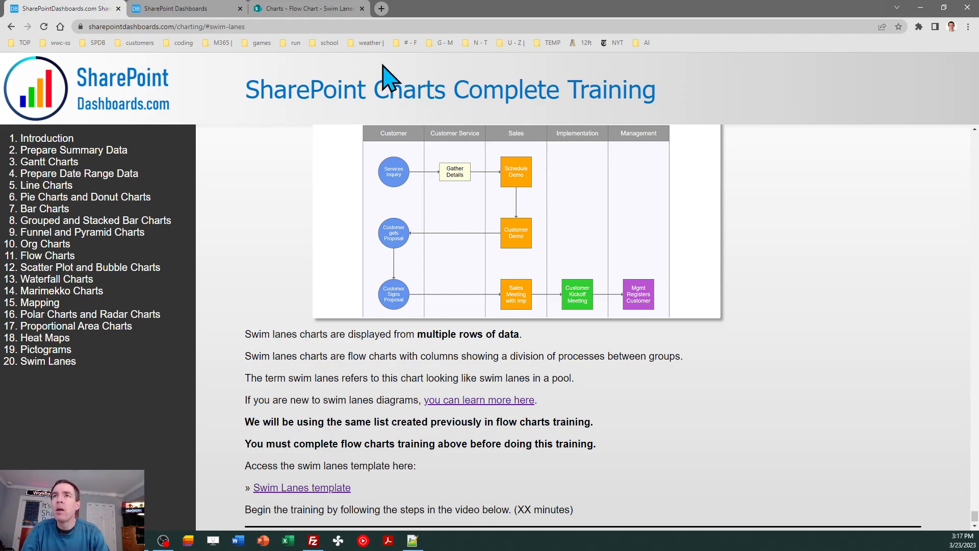
pyautogui.click(323, 9)
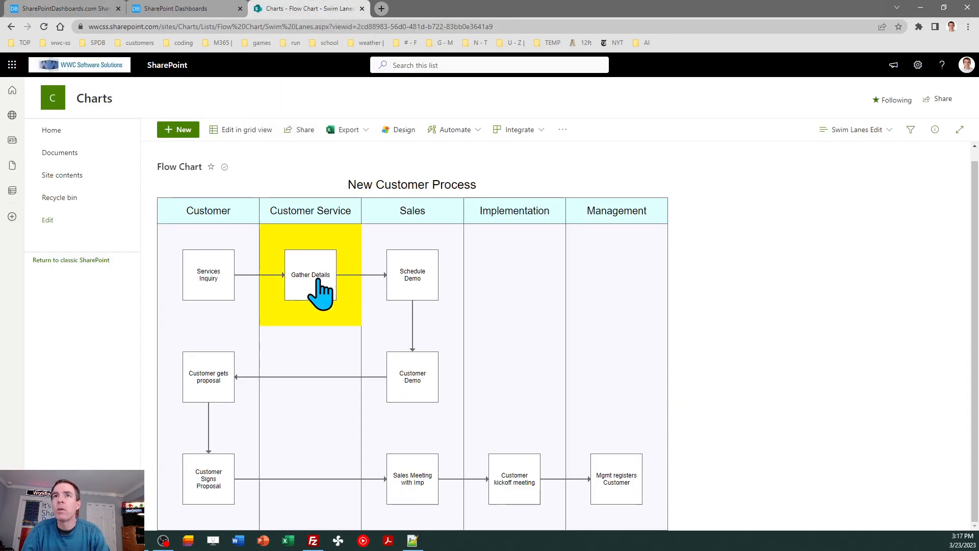
# Step: Set the Services Inquiry box's background color to Aqua
pyautogui.click(246, 313)
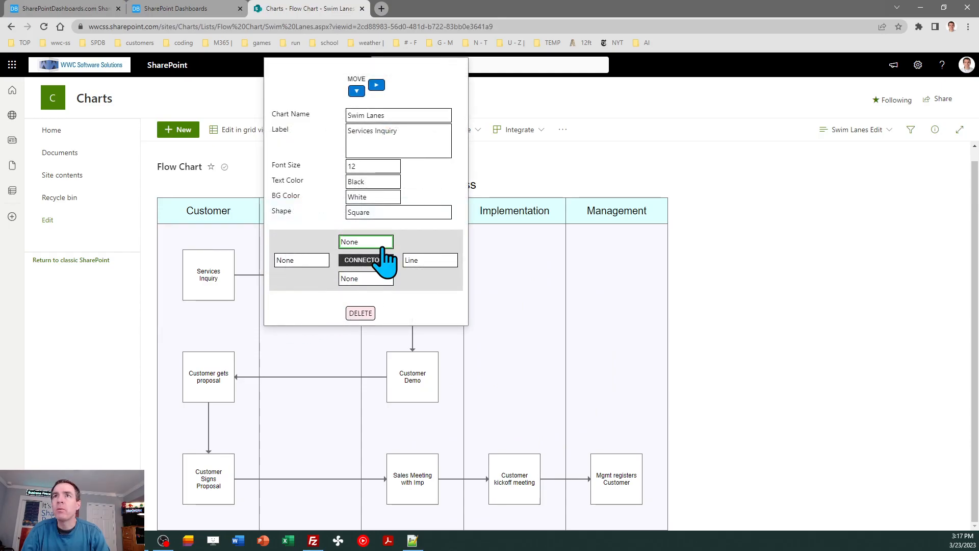
pyautogui.click(372, 198)
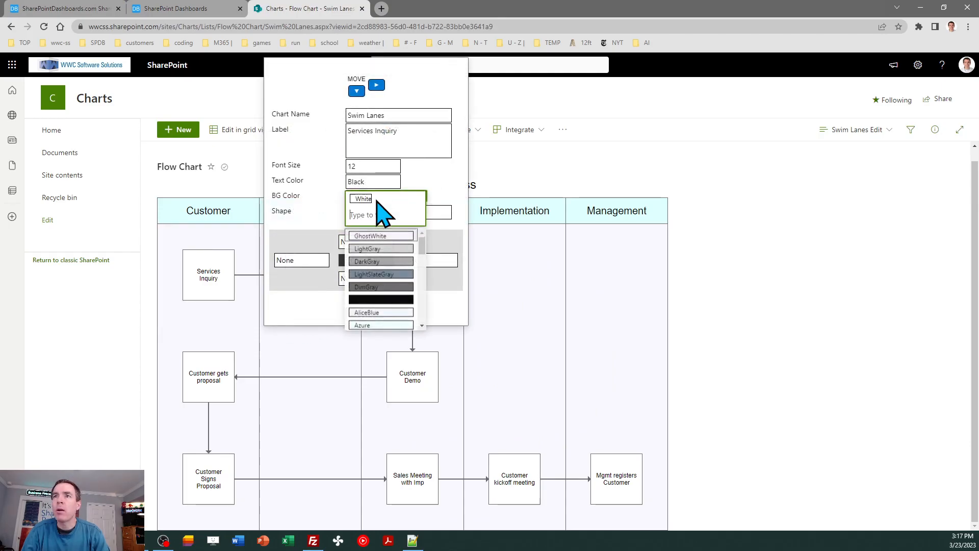
pyautogui.click(422, 314)
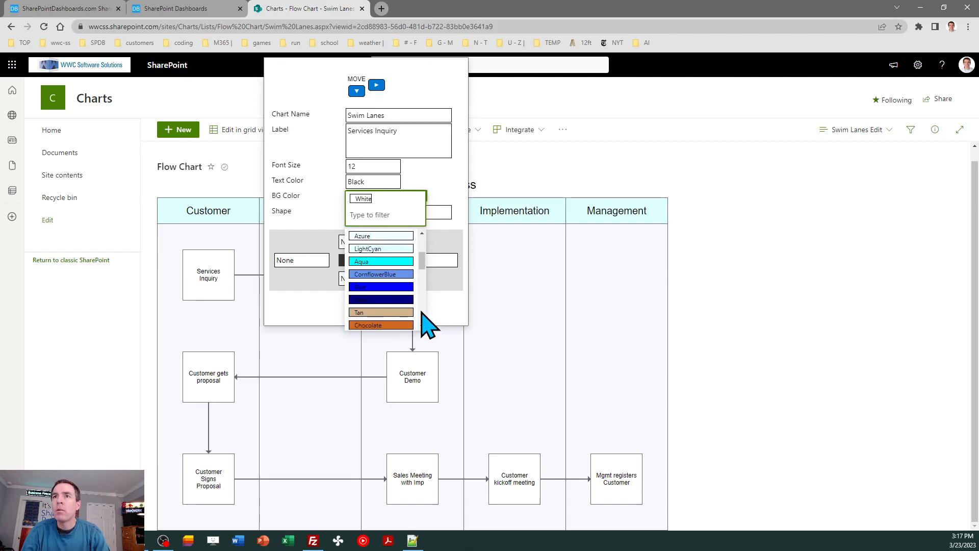
pyautogui.click(406, 263)
# Step: Set the Customer gets proposal box's background color to Aqua
pyautogui.click(248, 426)
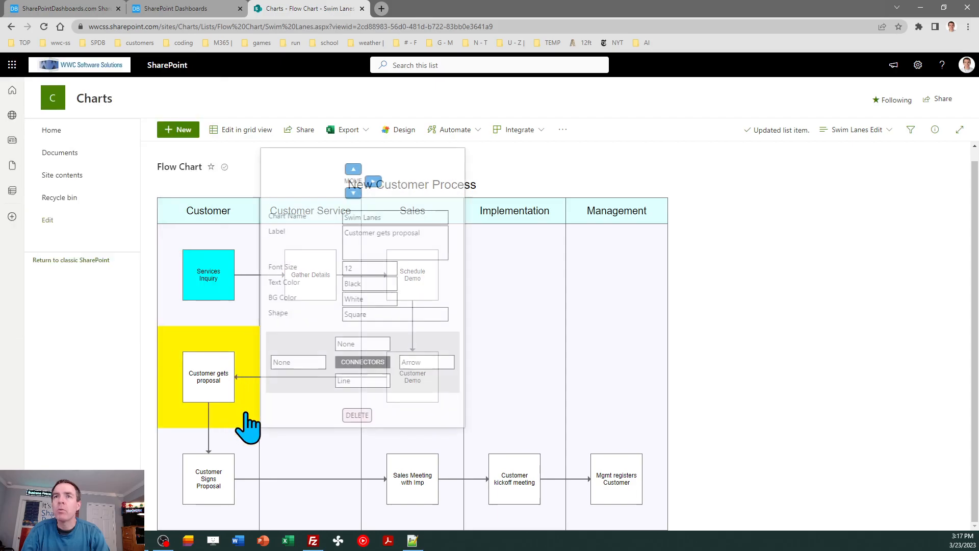
pyautogui.click(386, 301)
pyautogui.scroll(-2, 426, 423)
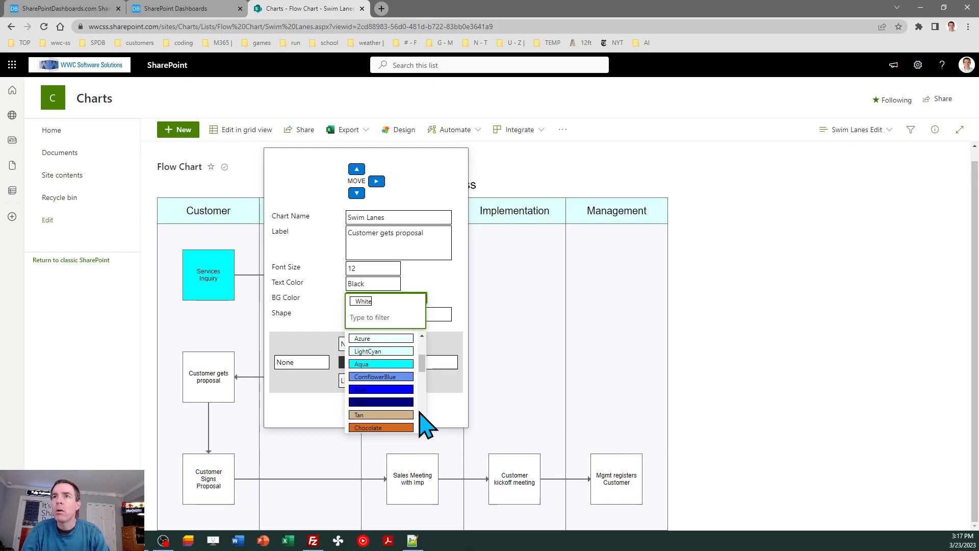
pyautogui.click(394, 364)
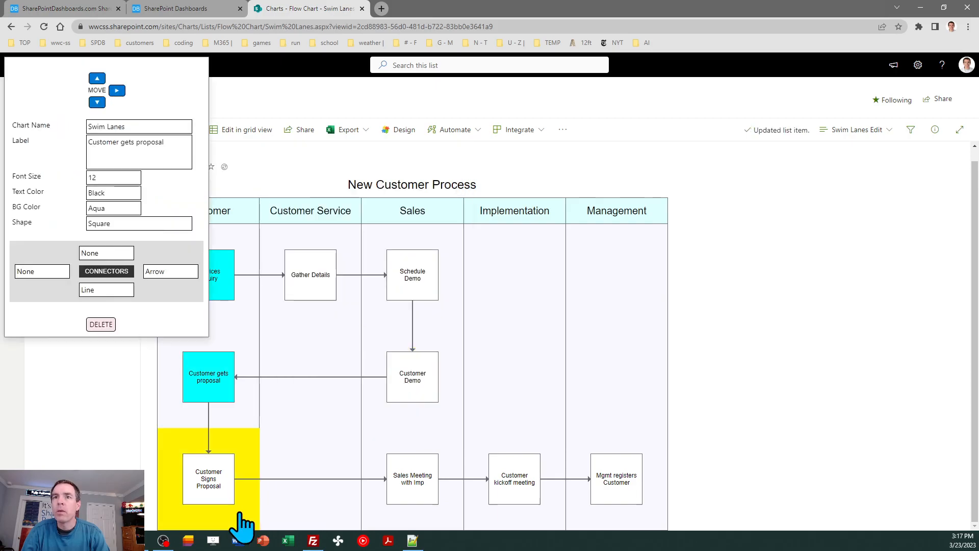
# Step: Set the Customer Signs Proposal box's background color to Aqua
pyautogui.click(231, 502)
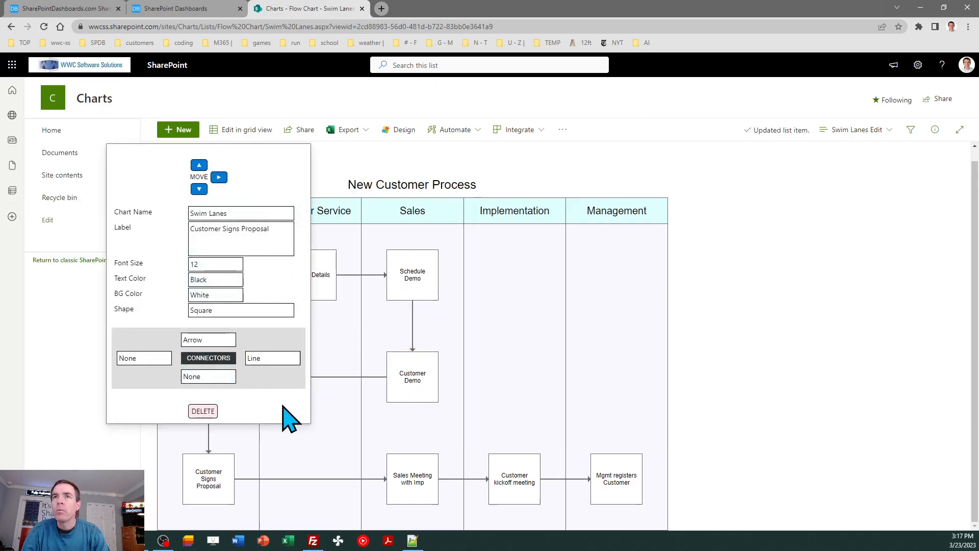
pyautogui.click(212, 296)
pyautogui.scroll(-2, 267, 409)
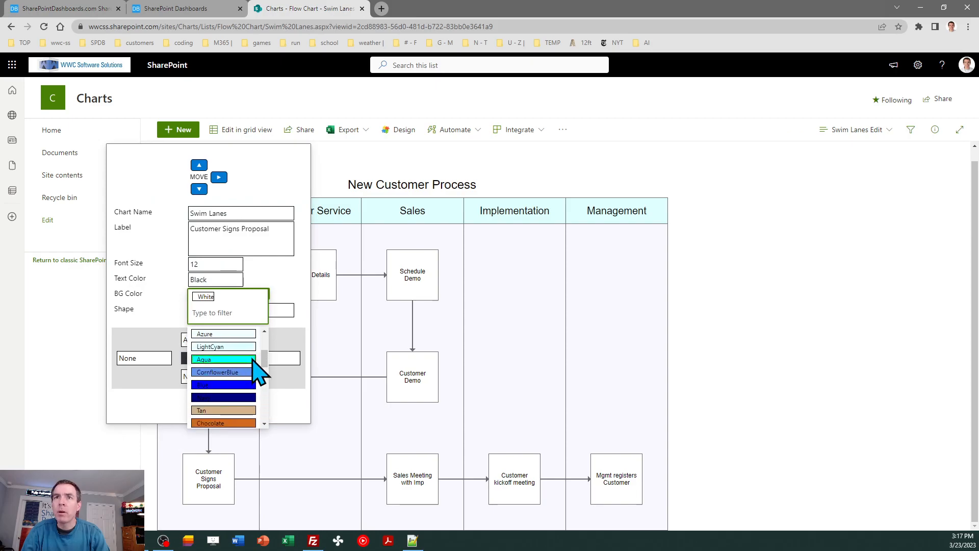
pyautogui.click(255, 372)
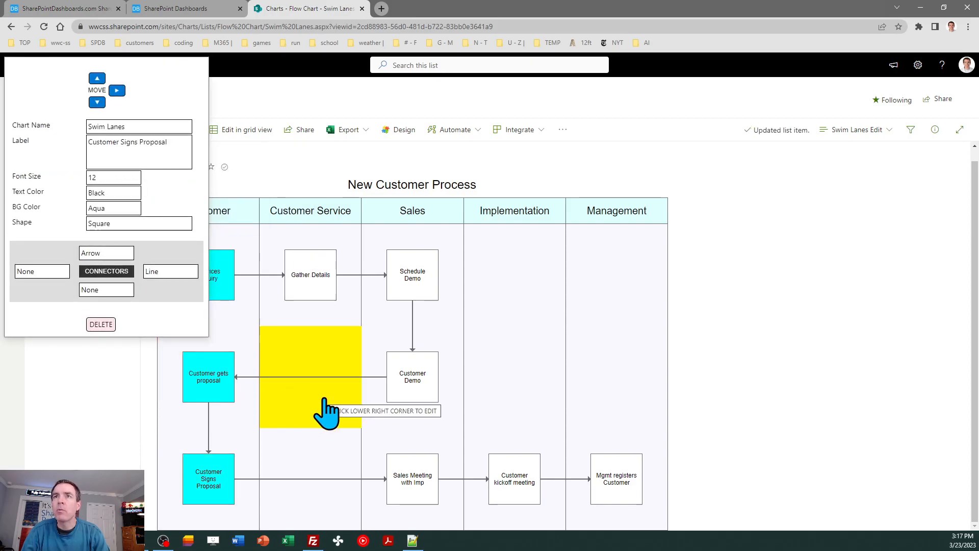
# Step: Set the Gather Details box's background color to LightYellow
pyautogui.click(354, 319)
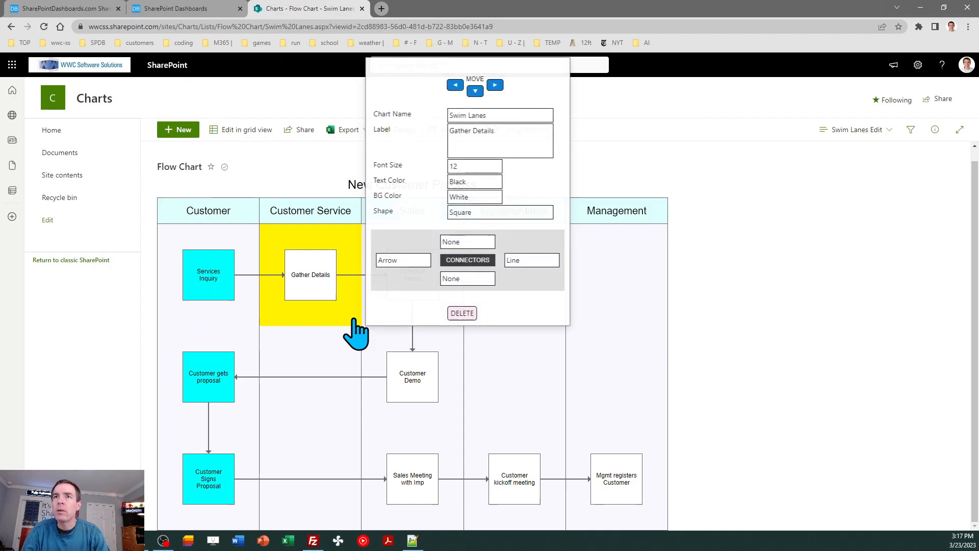
pyautogui.click(475, 198)
pyautogui.scroll(-3, 524, 307)
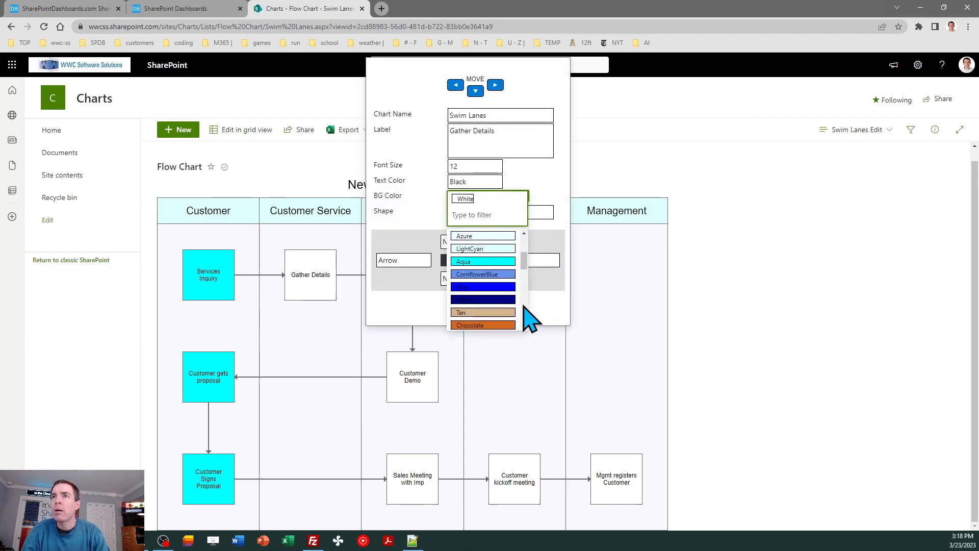
pyautogui.scroll(-2, 530, 319)
pyautogui.scroll(-5, 528, 317)
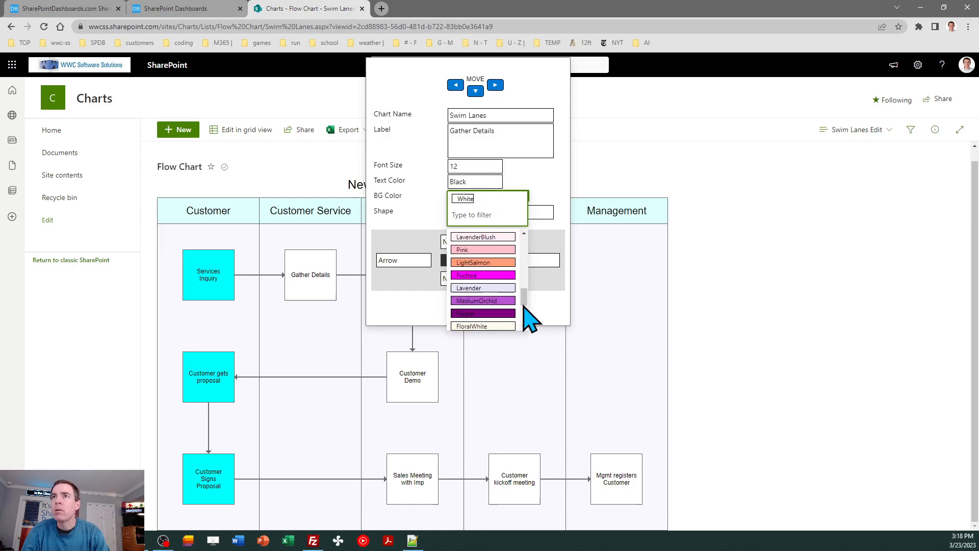
pyautogui.click(482, 300)
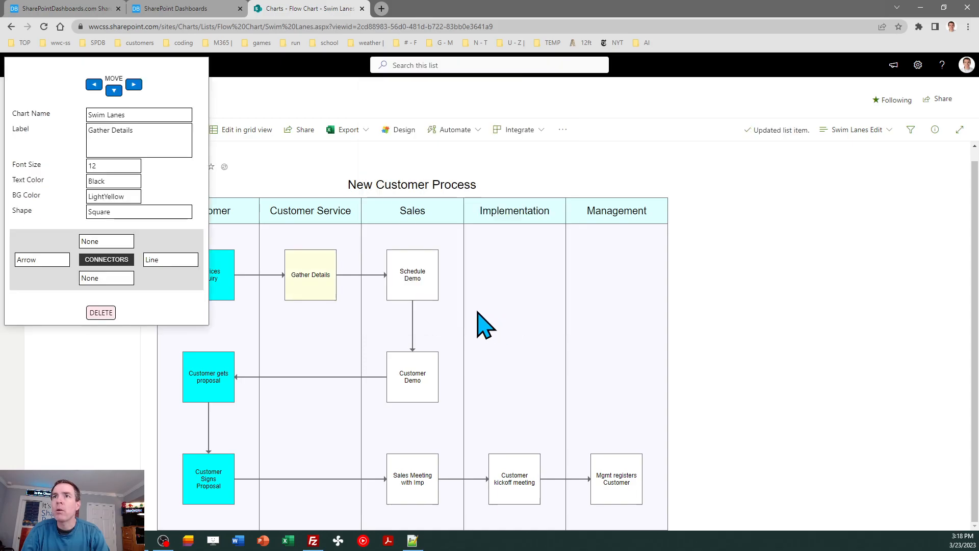
# Step: Set the Schedule Demo box's background color to Orange
pyautogui.click(452, 328)
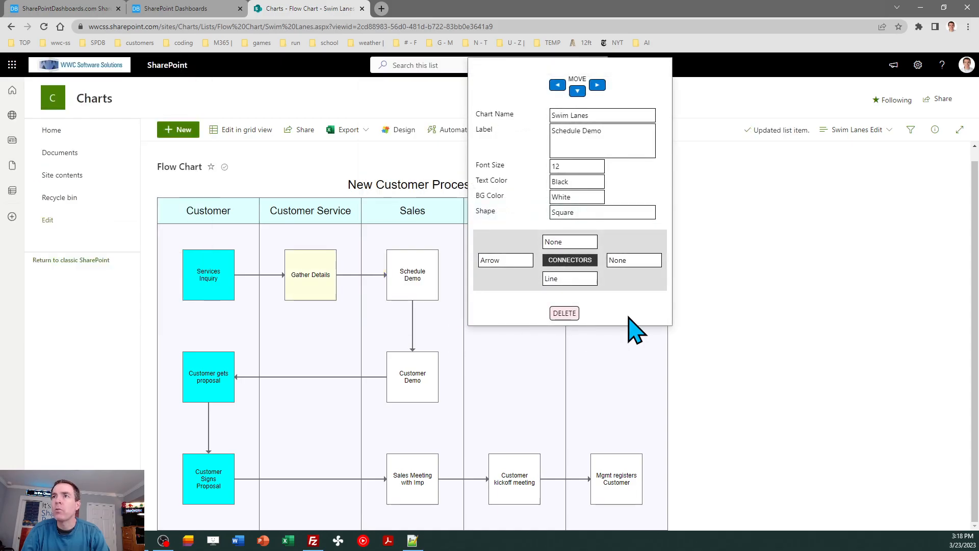
pyautogui.click(595, 198)
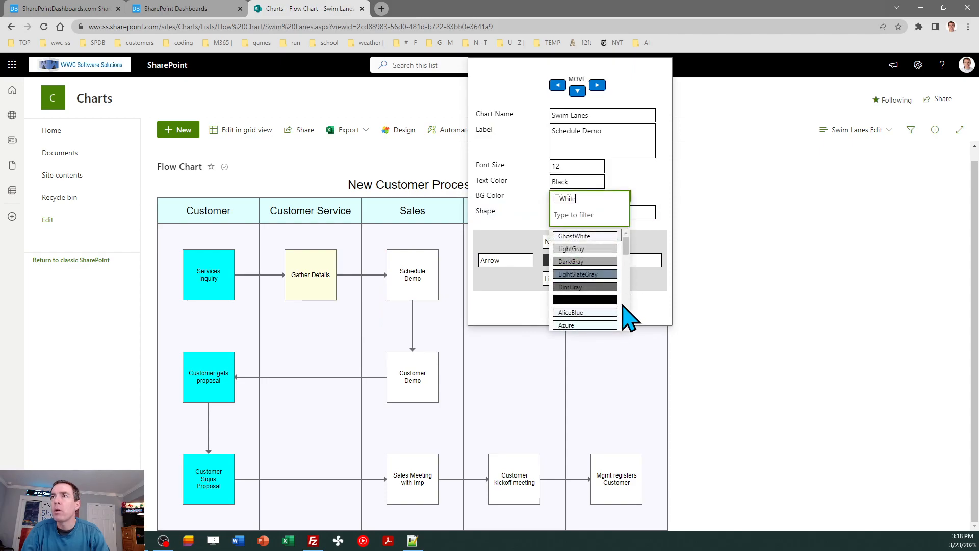
pyautogui.scroll(-10, 623, 305)
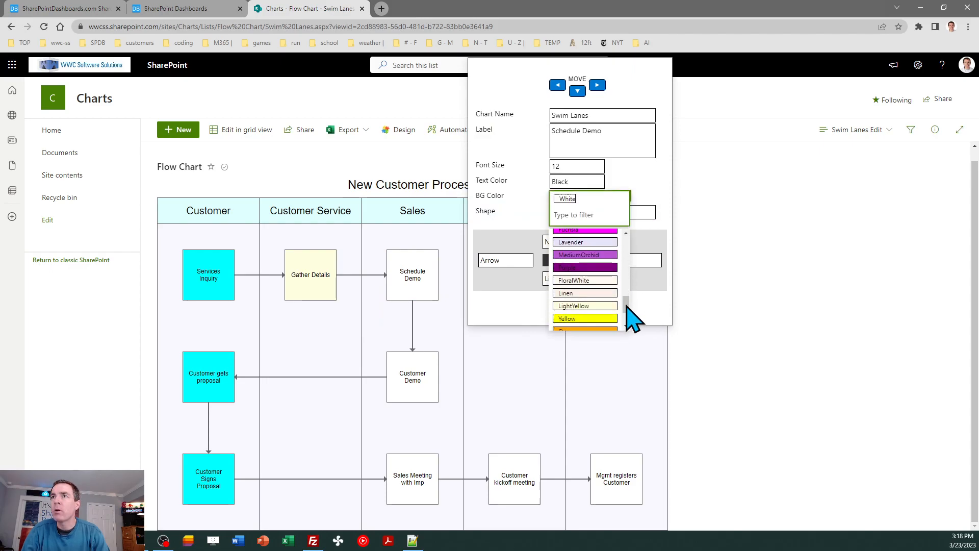
pyautogui.click(599, 326)
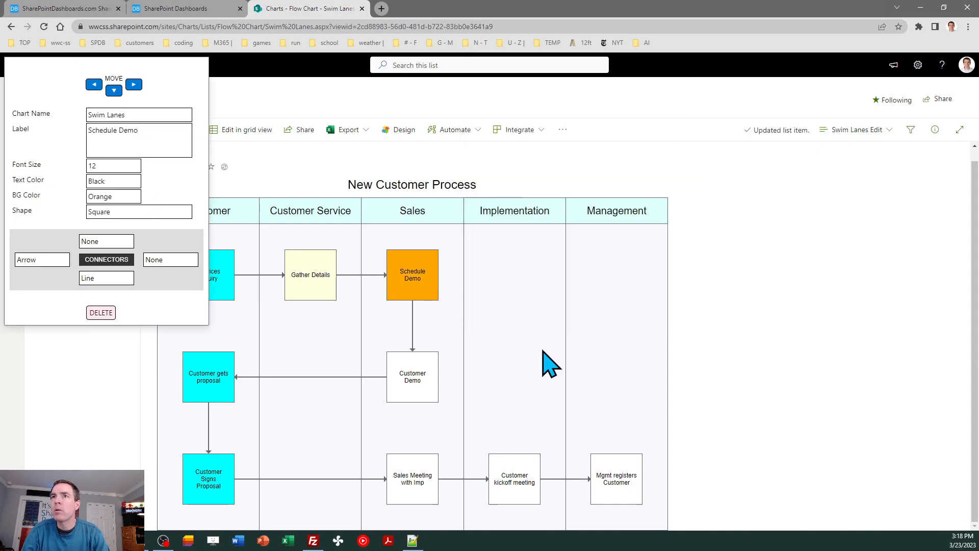
# Step: Set the Customer Demo box's background color to Orange
pyautogui.click(448, 419)
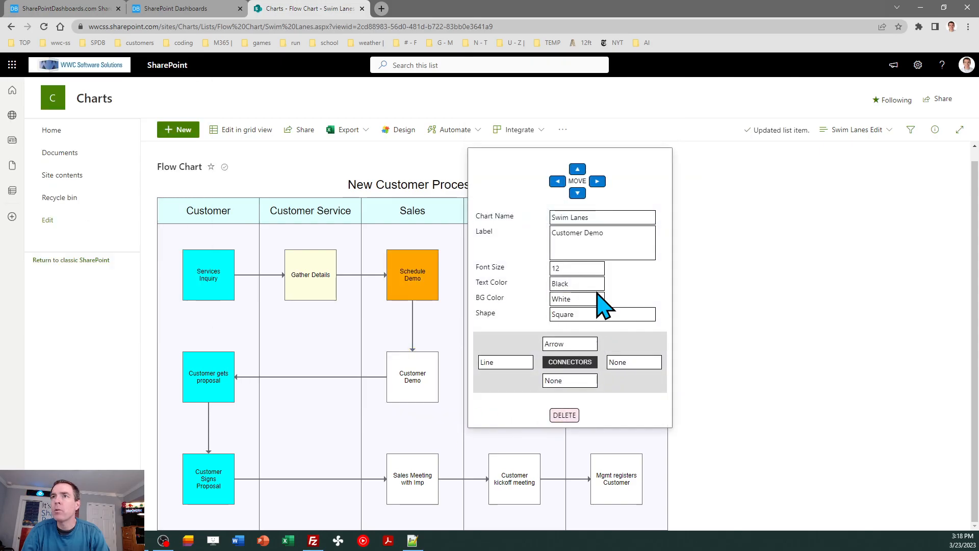
pyautogui.click(592, 301)
pyautogui.scroll(-5, 628, 426)
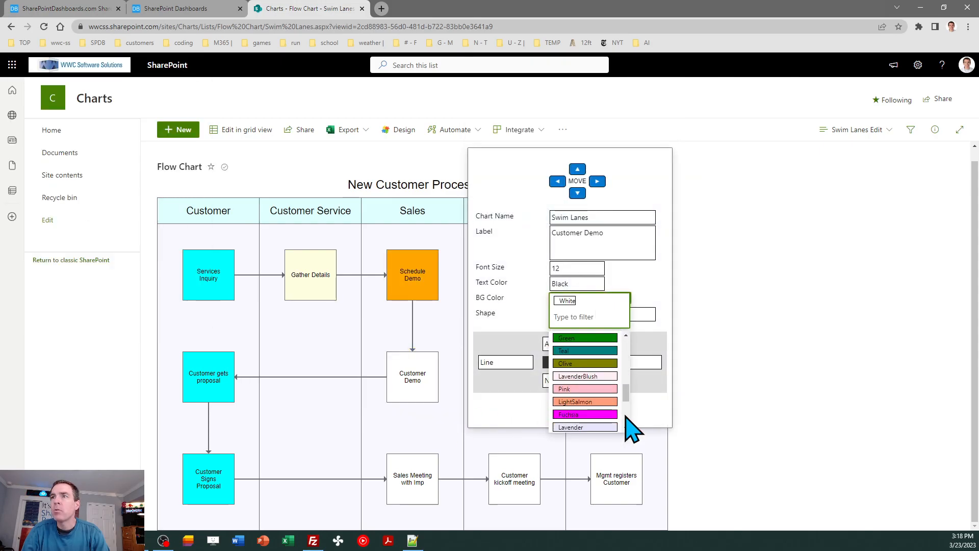
pyautogui.scroll(-2, 631, 428)
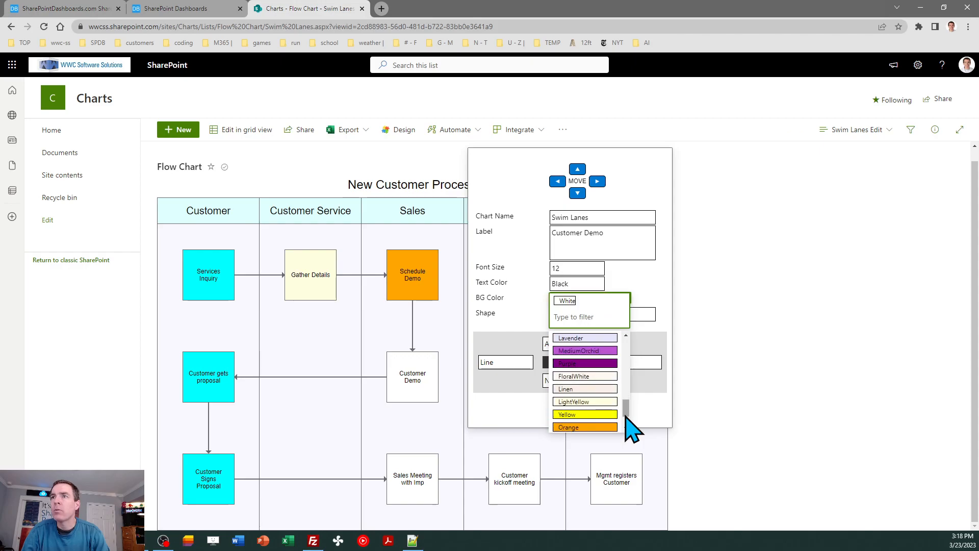
pyautogui.click(597, 429)
# Step: Set the Sales Meeting with Imp box's background color to Orange
pyautogui.click(441, 525)
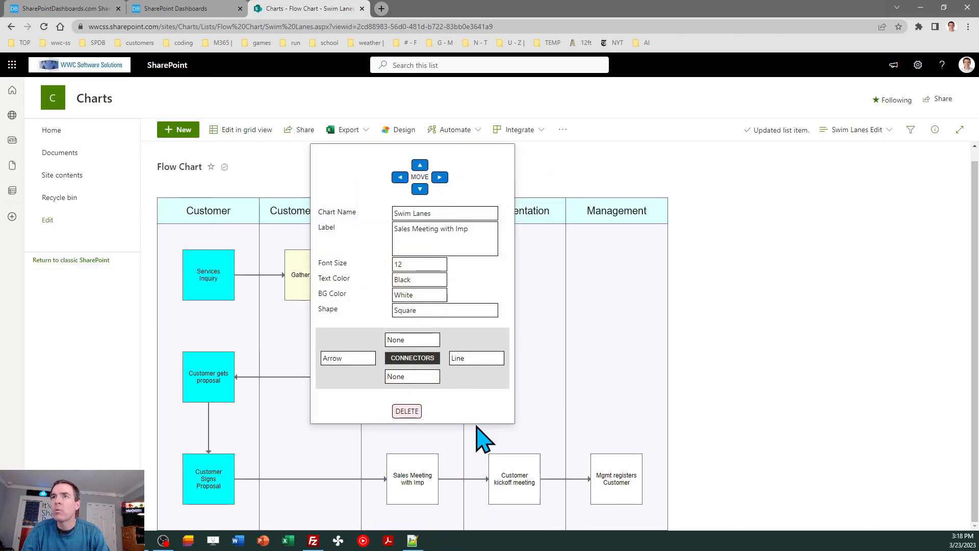
pyautogui.click(433, 295)
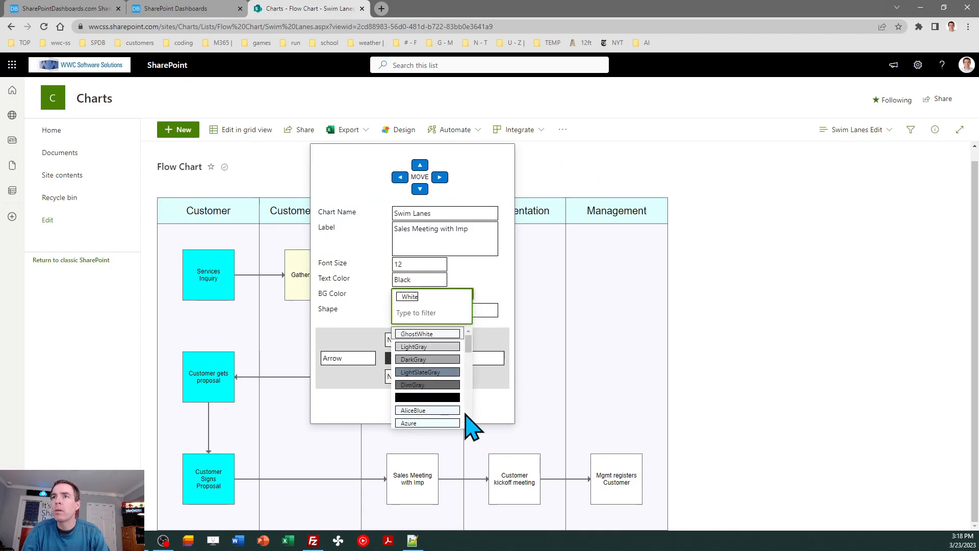
pyautogui.scroll(-8, 470, 414)
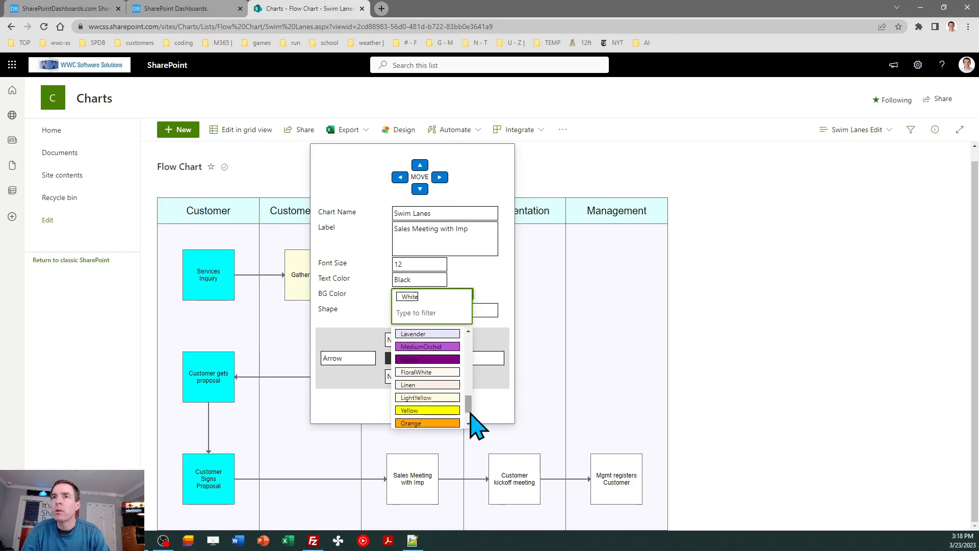
pyautogui.click(427, 423)
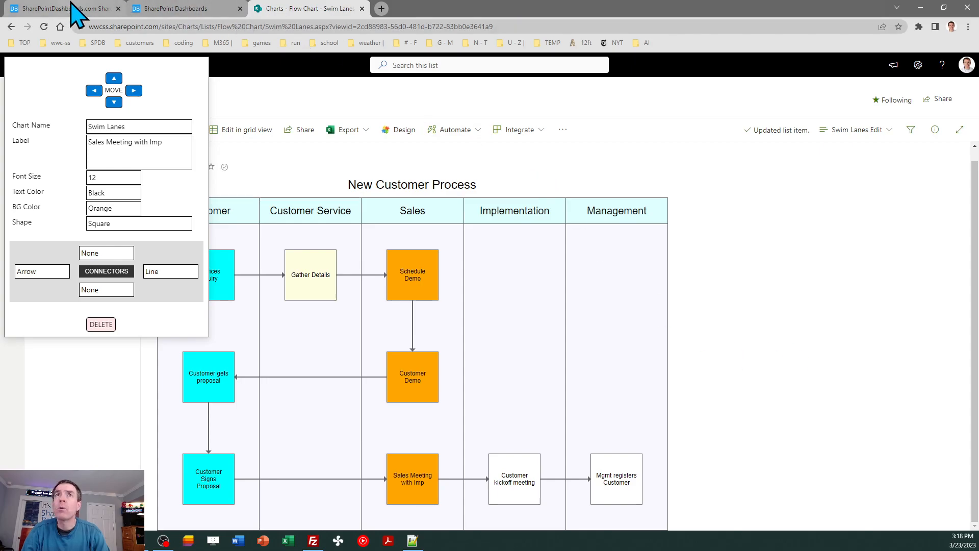
# Step: Check the reference diagram, then set the Customer kickoff meeting box's background color to LimeGreen
pyautogui.click(81, 9)
pyautogui.click(283, 9)
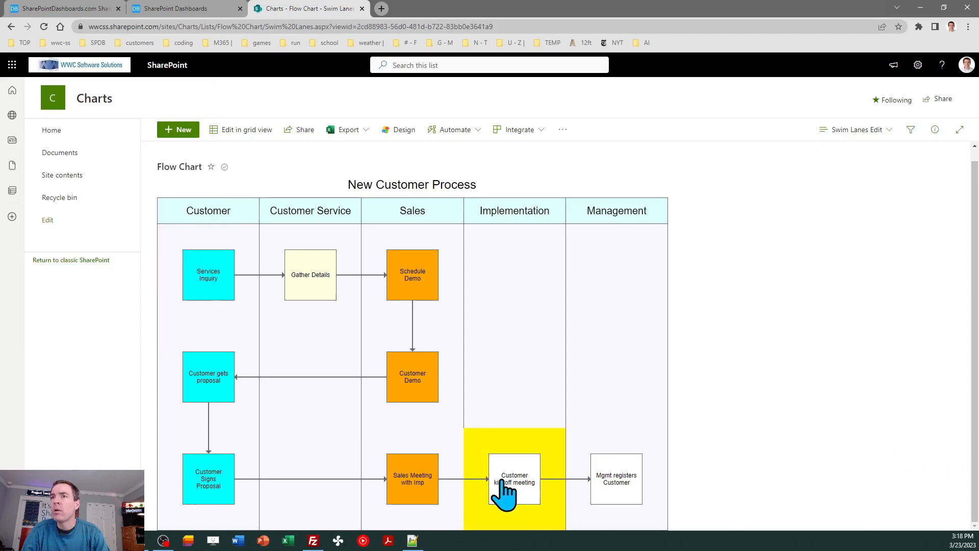
pyautogui.click(537, 476)
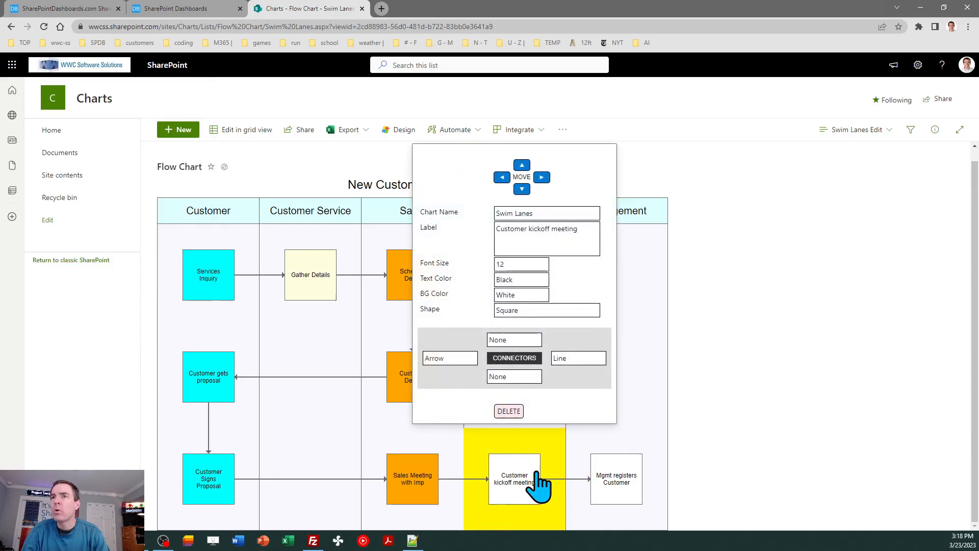
pyautogui.click(526, 296)
pyautogui.scroll(-5, 566, 414)
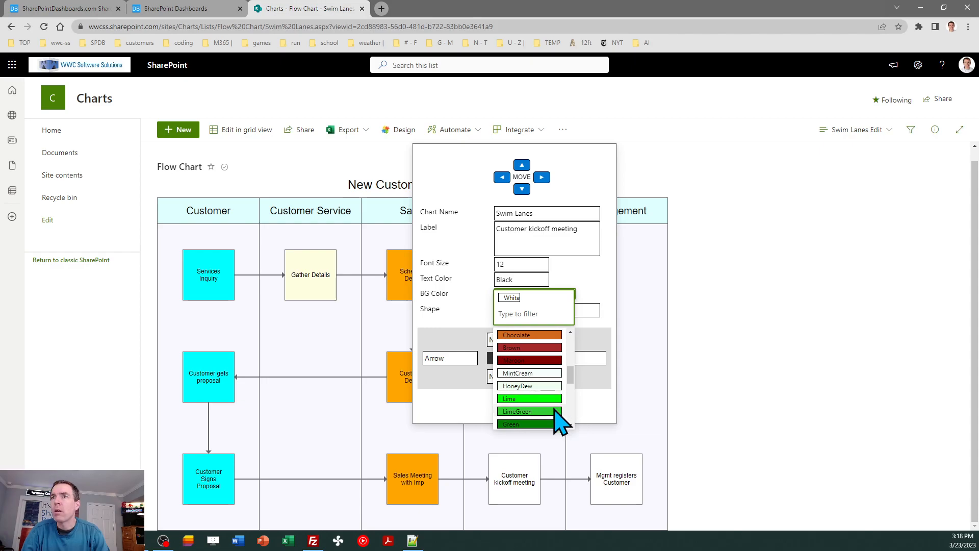
pyautogui.click(553, 411)
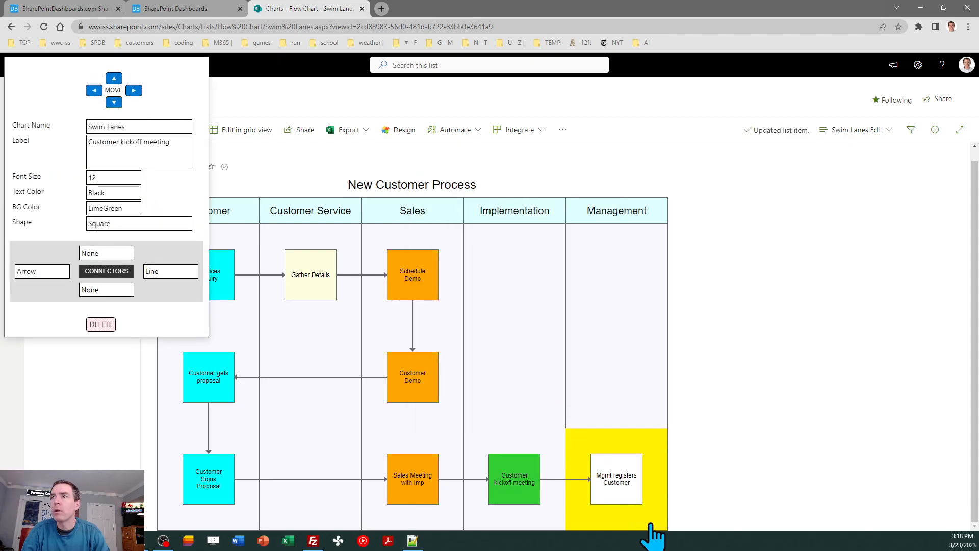
# Step: Set the Mgmt registers Customer box's background color to MediumOrchid
pyautogui.click(641, 505)
pyautogui.click(635, 309)
pyautogui.click(632, 297)
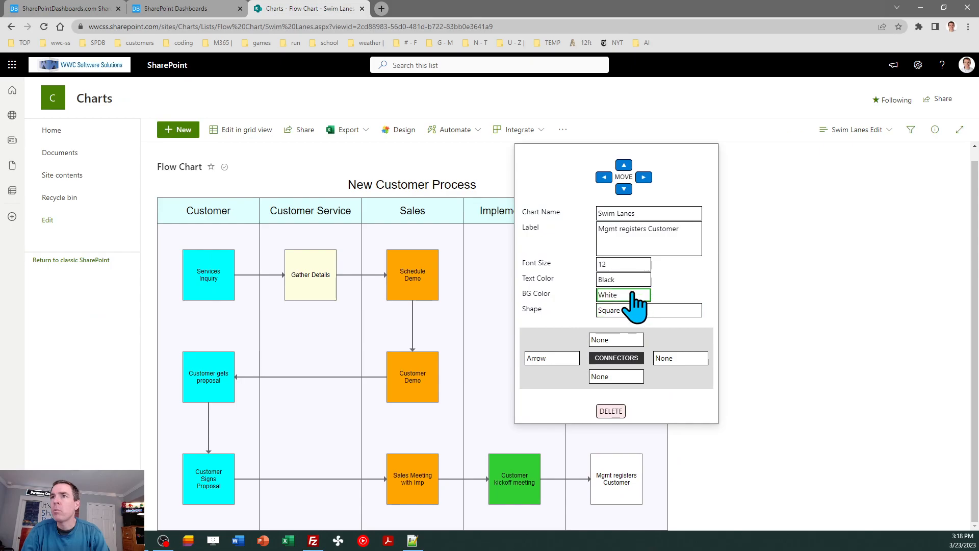
pyautogui.scroll(-2, 673, 413)
pyautogui.scroll(-4, 675, 413)
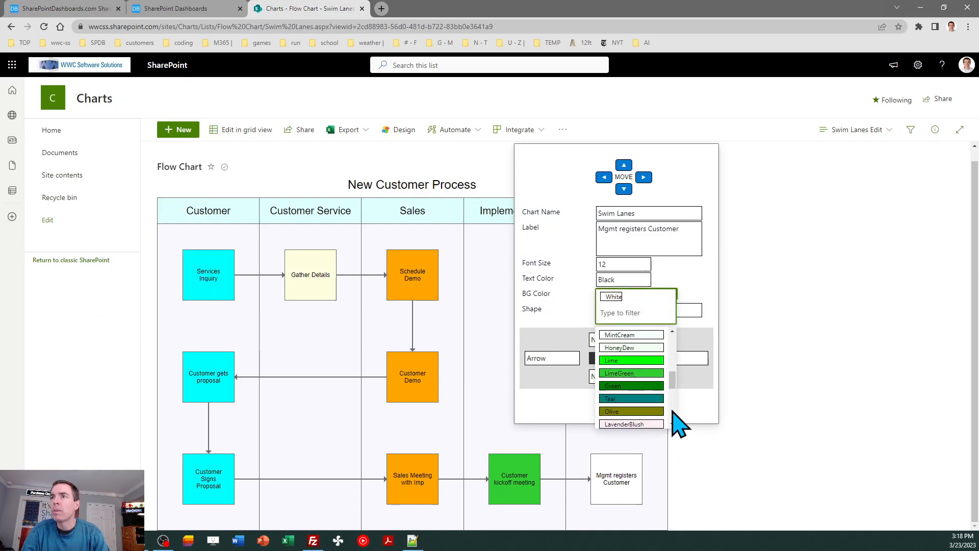
pyautogui.click(655, 347)
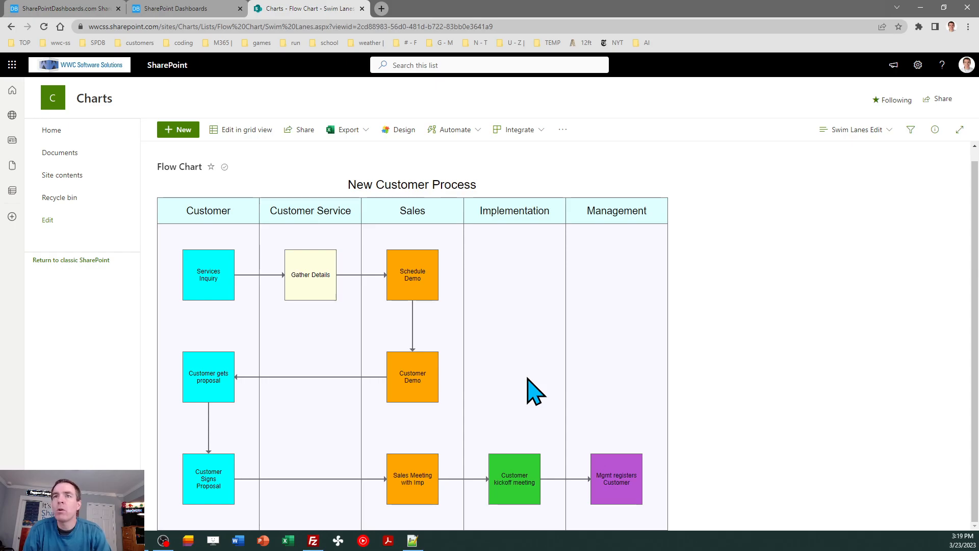
# Step: Change the Services Inquiry box's shape to Circle
pyautogui.click(254, 320)
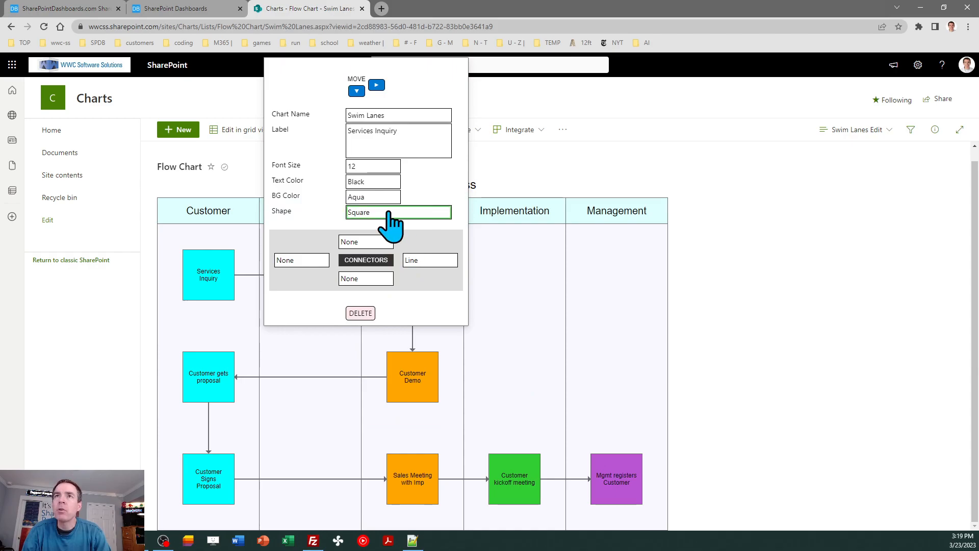
pyautogui.click(442, 213)
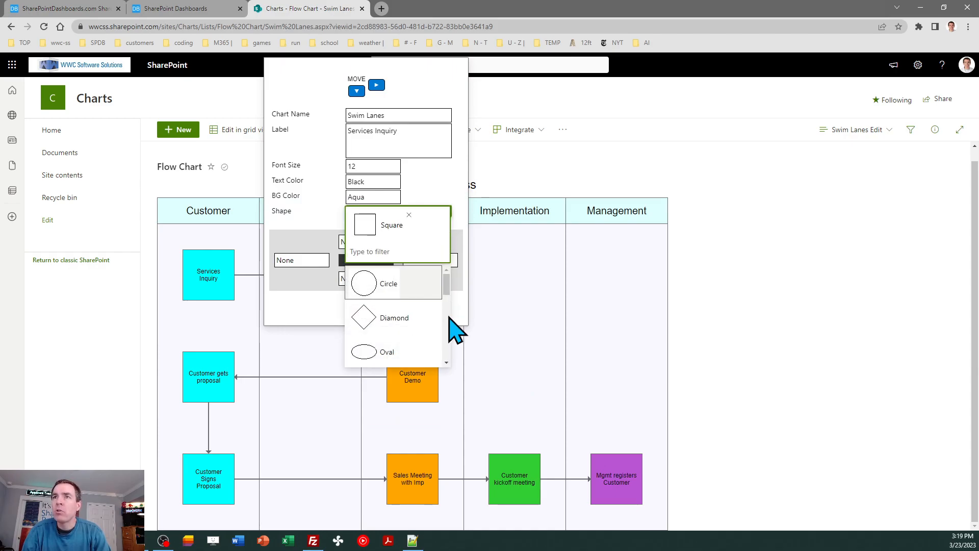
pyautogui.click(371, 284)
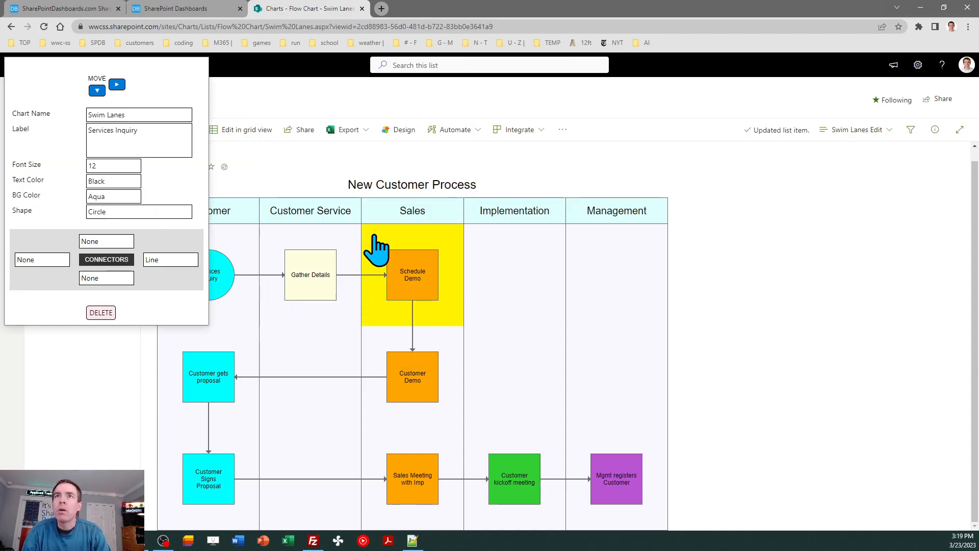
# Step: Compare with the reference diagram and change the Customer gets proposal box's shape to Circle
pyautogui.click(81, 8)
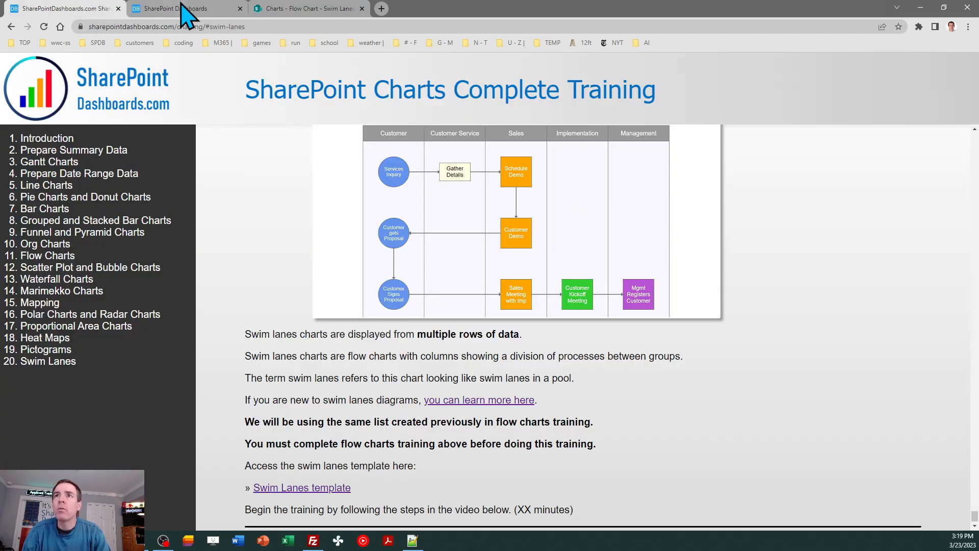
pyautogui.click(306, 10)
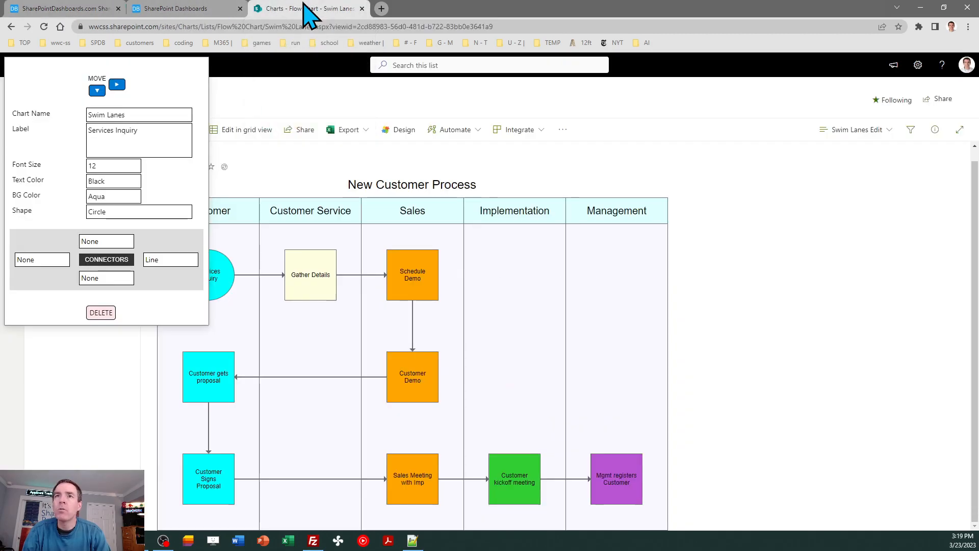
pyautogui.click(245, 429)
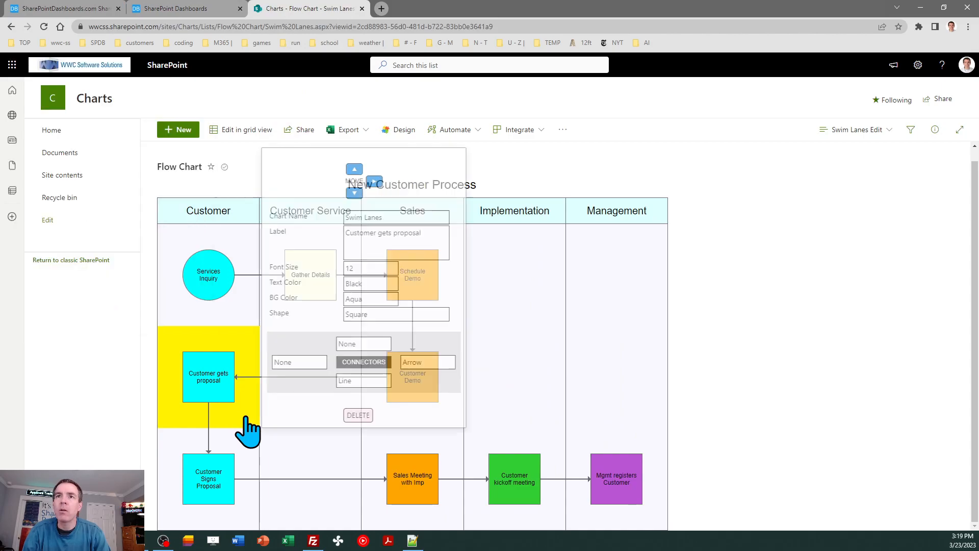
pyautogui.click(414, 315)
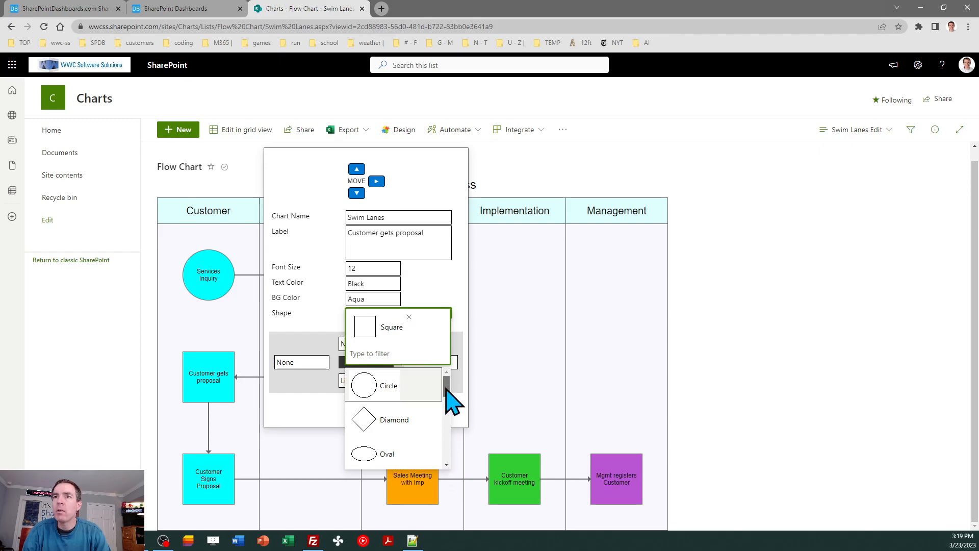
pyautogui.moveTo(446, 389)
pyautogui.mouseDown()
pyautogui.moveTo(447, 449)
pyautogui.moveTo(445, 393)
pyautogui.mouseUp()
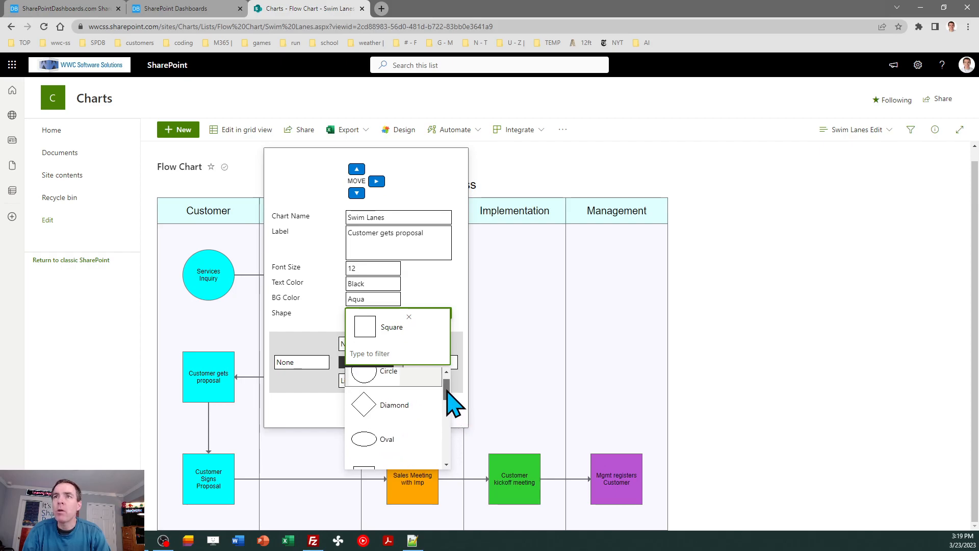
pyautogui.click(380, 396)
# Step: Change the Customer Signs Proposal box's shape to Circle
pyautogui.click(229, 467)
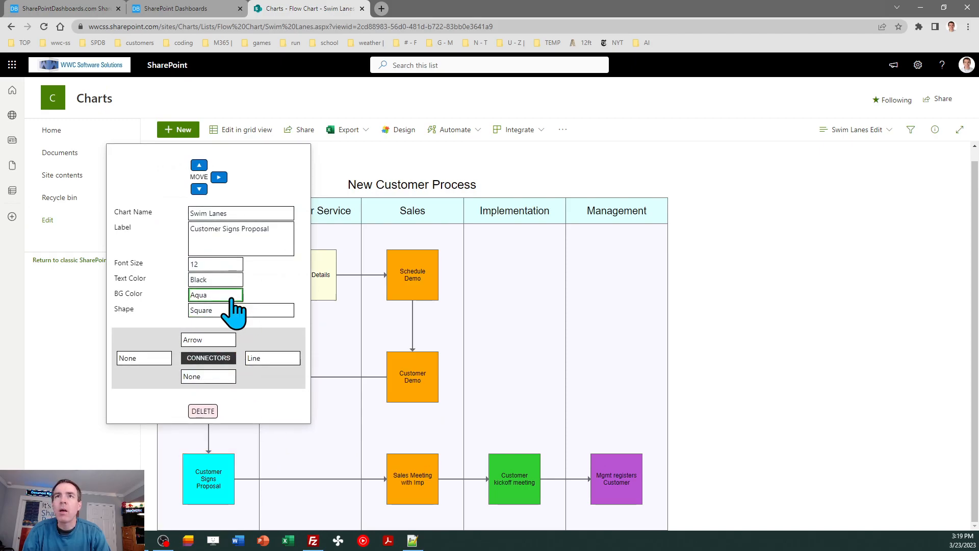
pyautogui.click(233, 313)
pyautogui.click(224, 393)
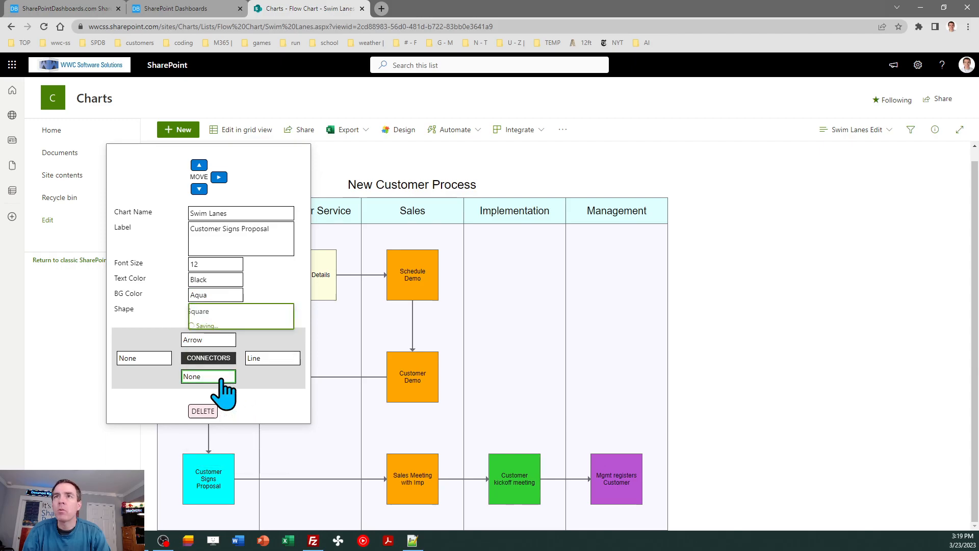
# Step: Change the Gather Details box's shape to Rectangle
pyautogui.click(343, 312)
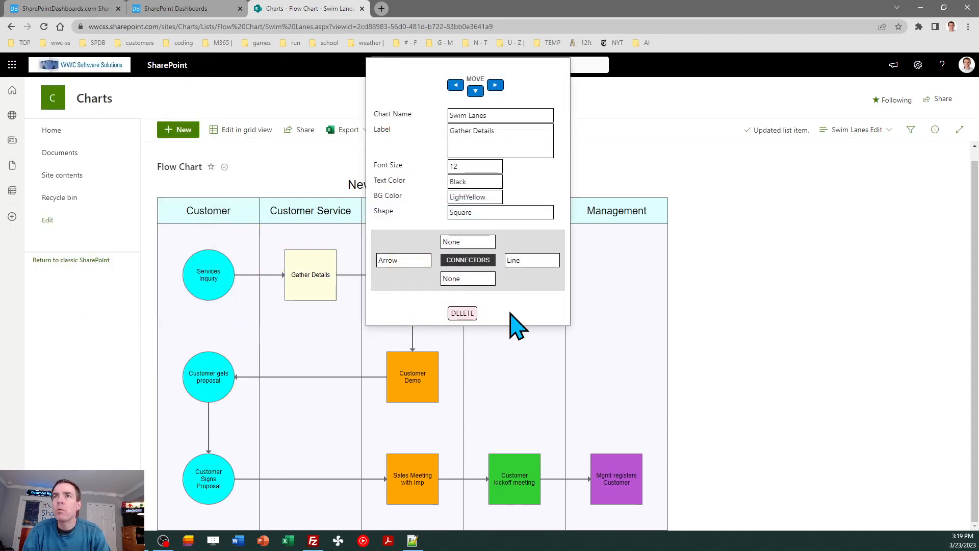
pyautogui.click(522, 210)
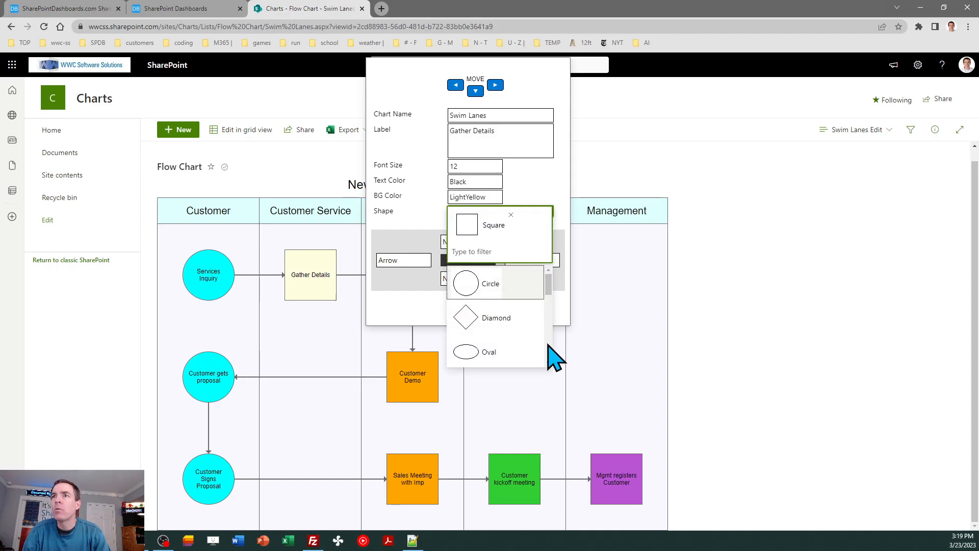
pyautogui.click(548, 349)
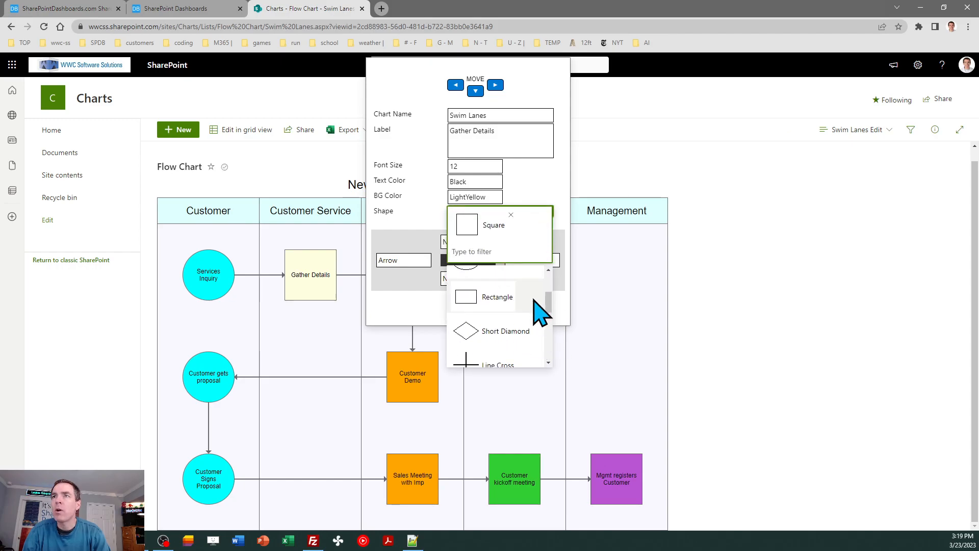
pyautogui.click(486, 297)
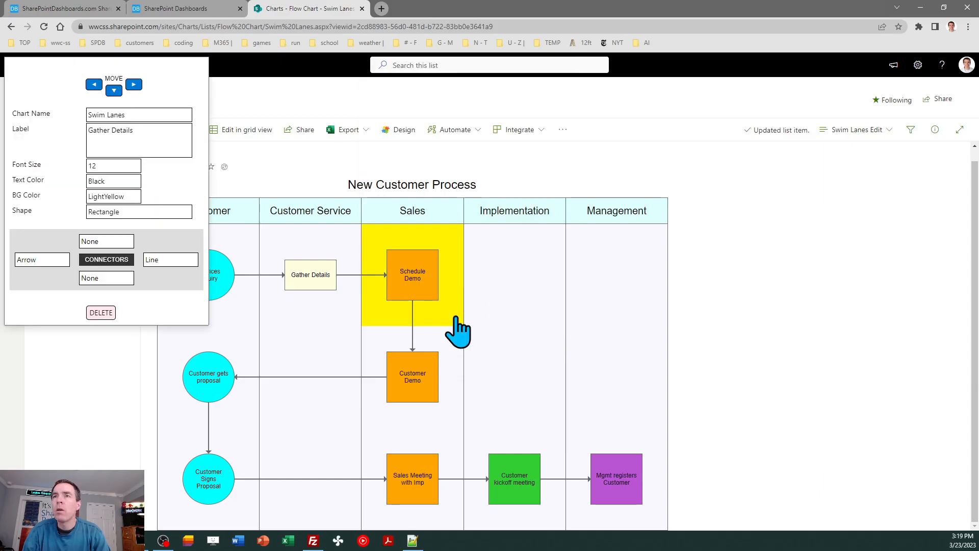
# Step: Change the Customer kickoff meeting box's shape to Diamond
pyautogui.click(554, 518)
pyautogui.click(556, 525)
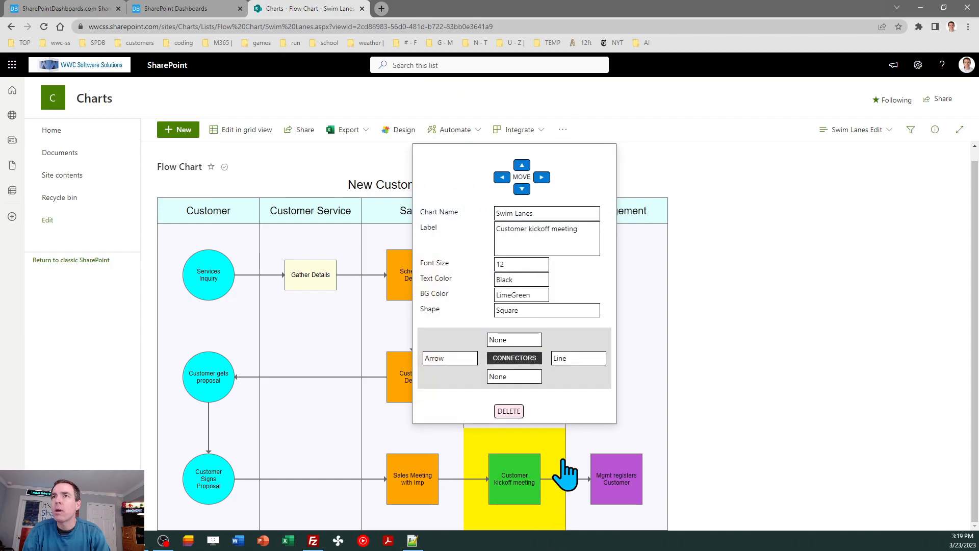
pyautogui.click(548, 313)
pyautogui.click(545, 414)
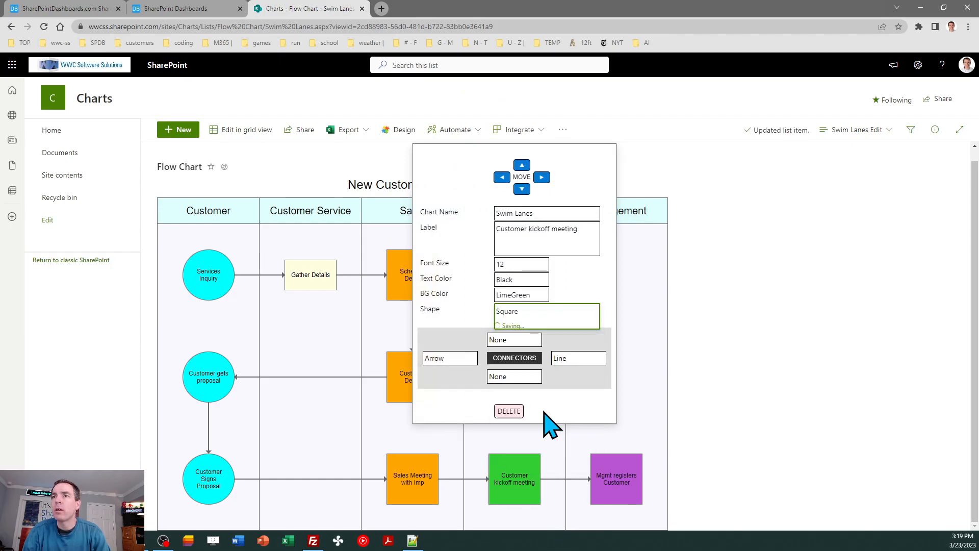
# Step: Change the Mgmt registers Customer box's shape to Oval
pyautogui.click(652, 525)
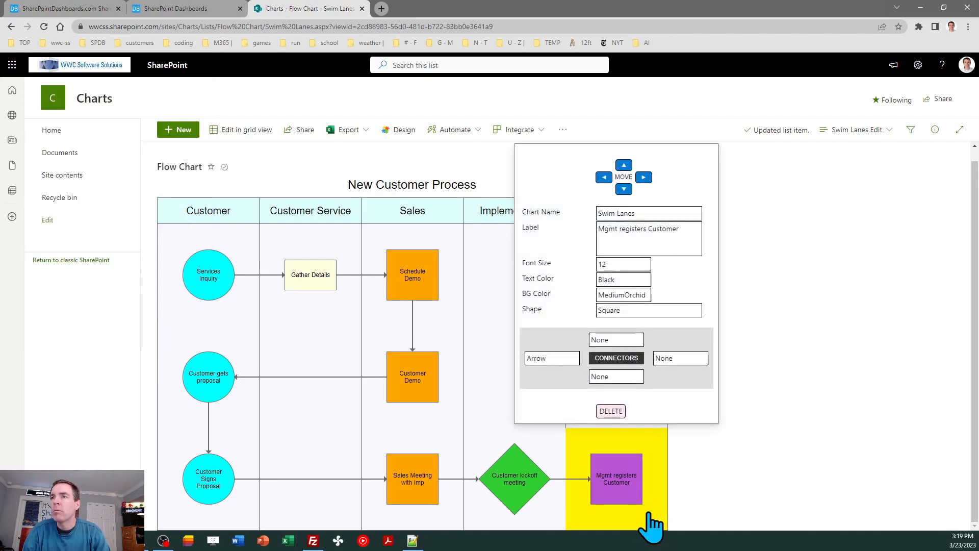
pyautogui.click(672, 321)
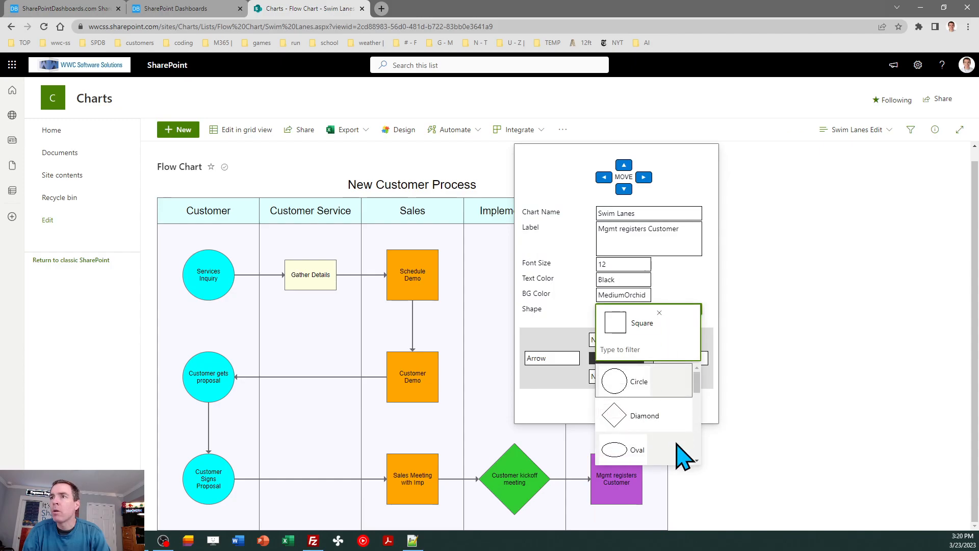
pyautogui.click(627, 455)
pyautogui.click(728, 446)
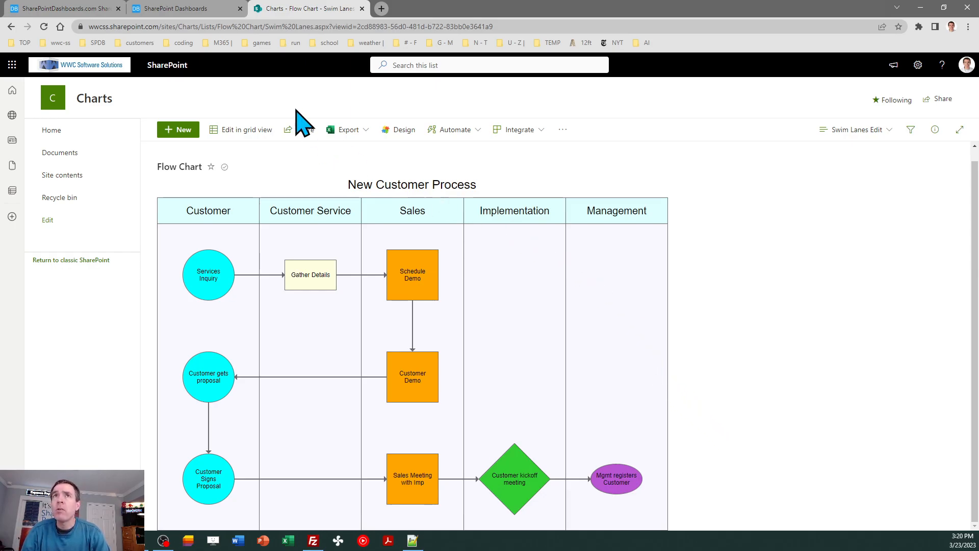
# Step: Compare the chart with the reference diagram and inspect the Gather Details and Schedule Demo items
pyautogui.click(204, 8)
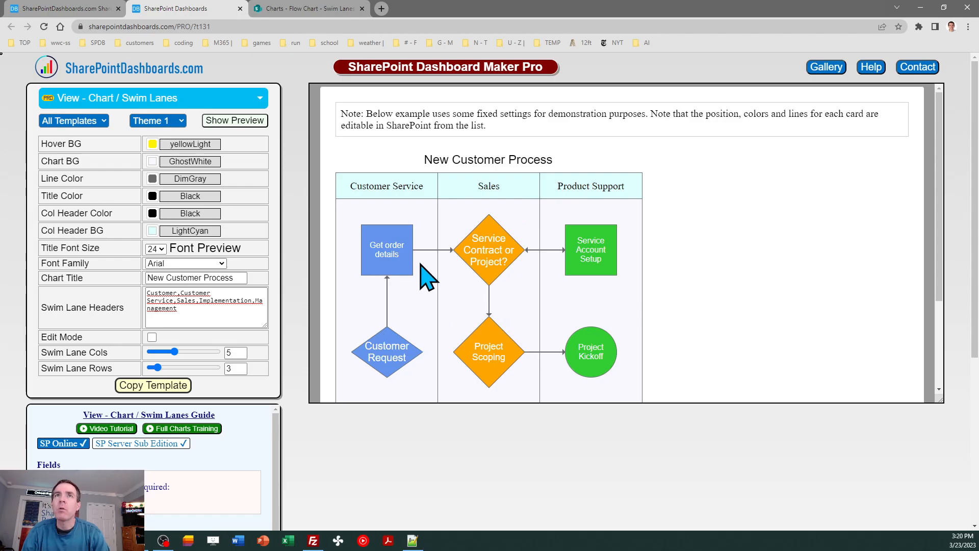
pyautogui.click(331, 11)
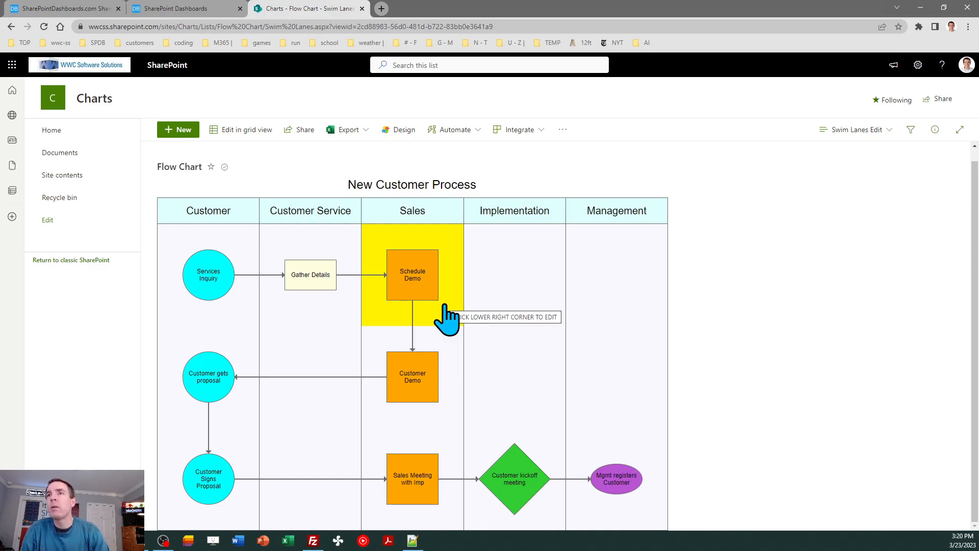
pyautogui.click(340, 310)
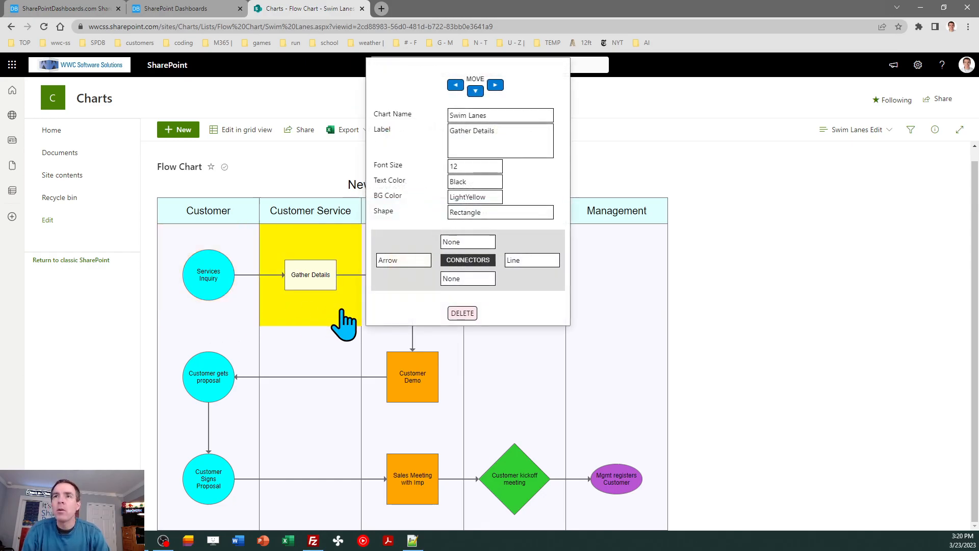
pyautogui.click(766, 300)
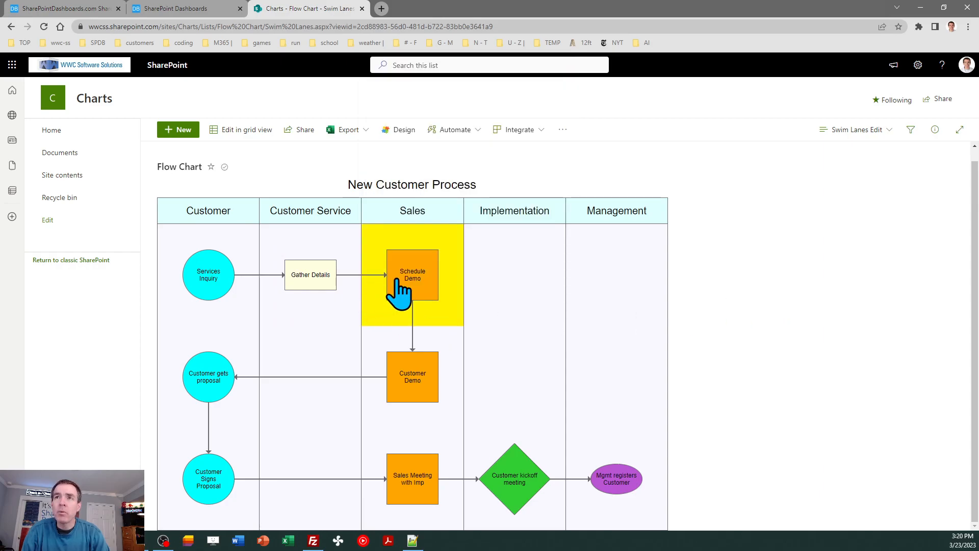
pyautogui.click(449, 315)
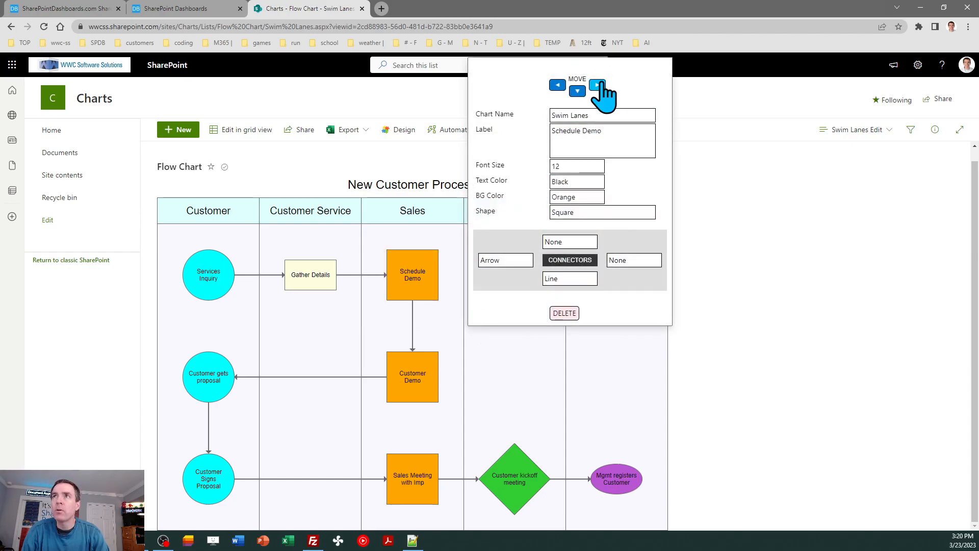
pyautogui.click(516, 387)
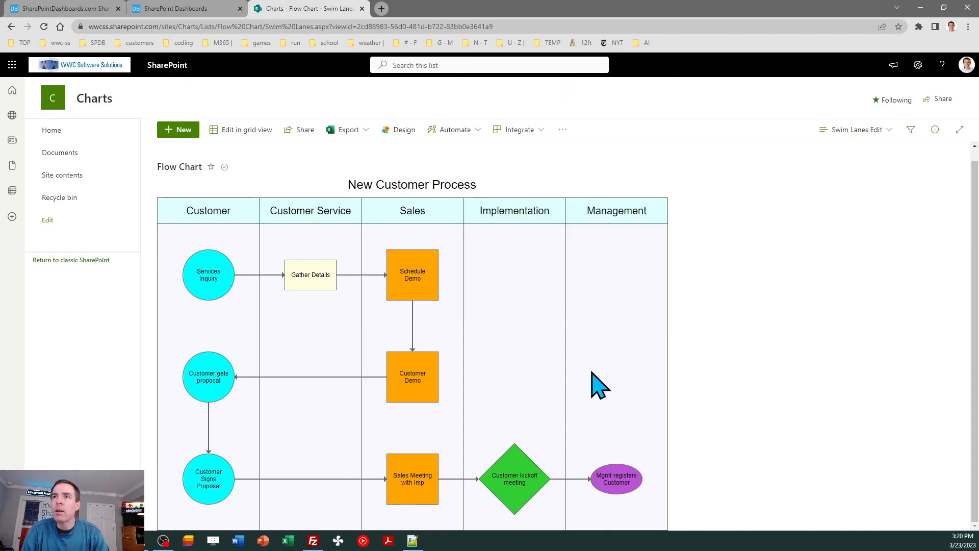
# Step: Try moving the Customer Demo box one lane right into Implementation, then move it back to Sales
pyautogui.click(446, 414)
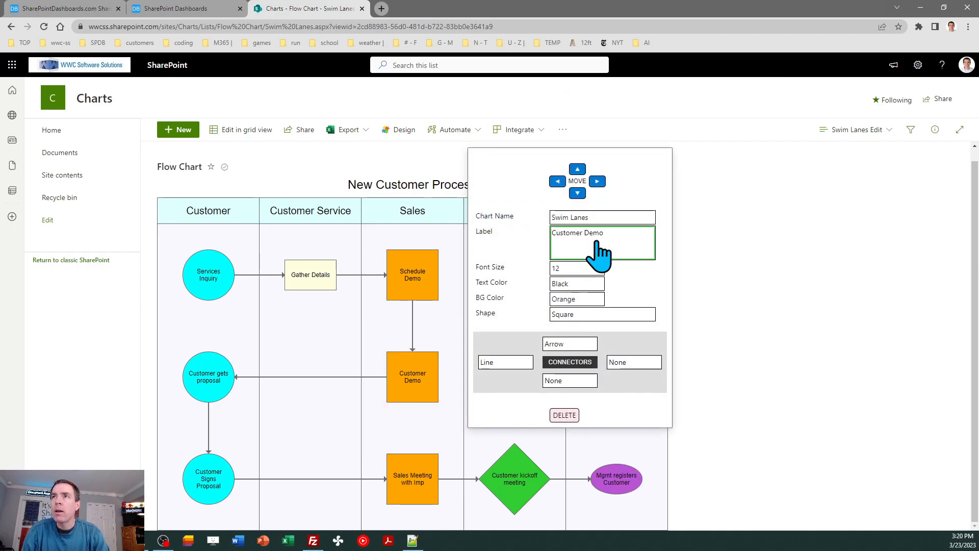
pyautogui.click(598, 182)
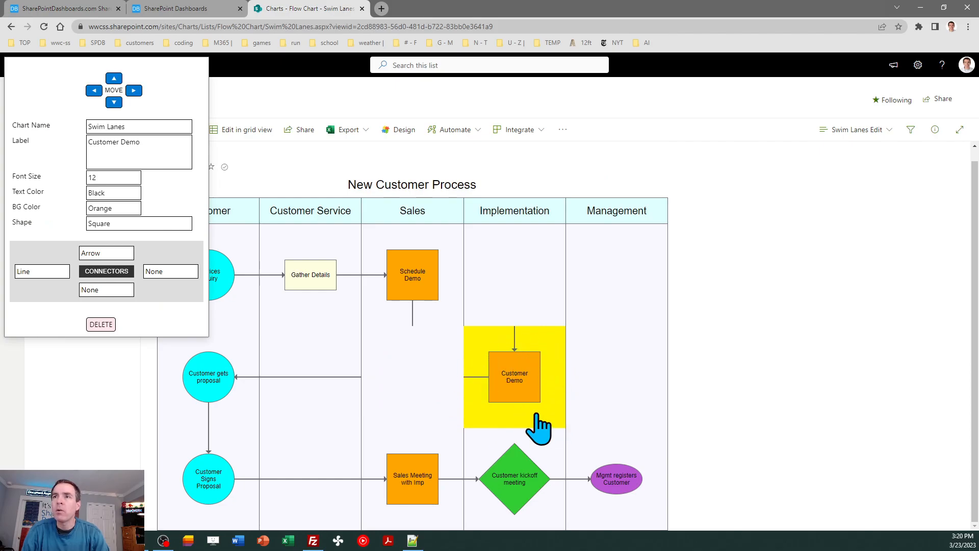
pyautogui.click(655, 360)
pyautogui.click(558, 377)
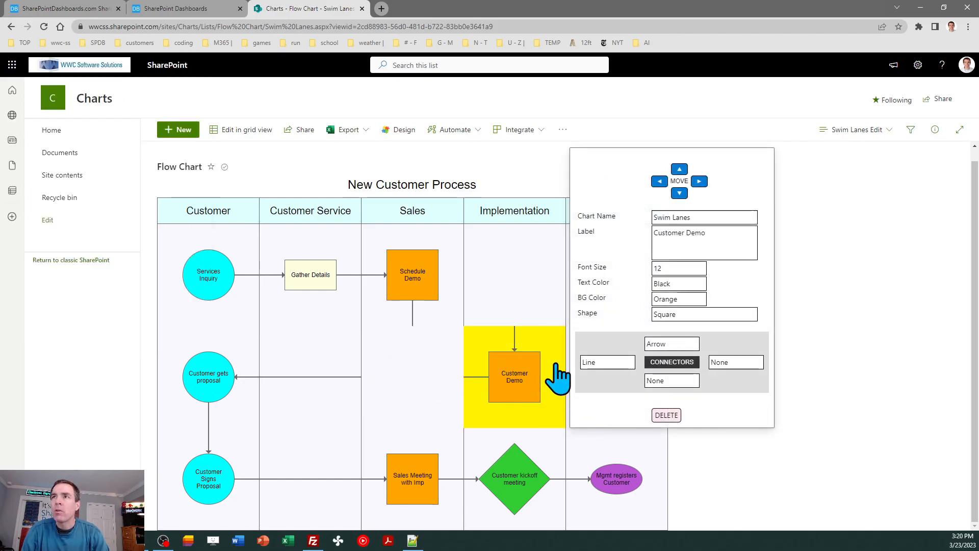
pyautogui.click(659, 182)
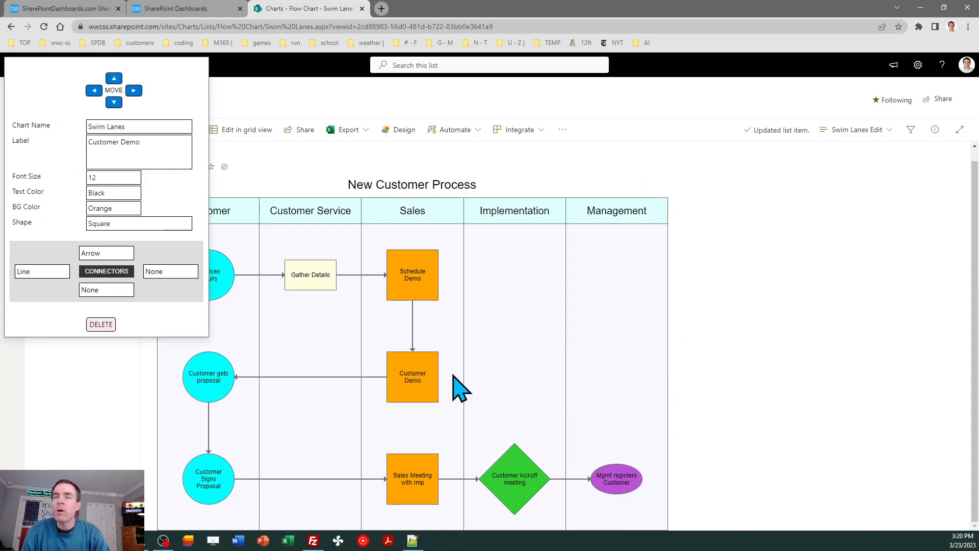
pyautogui.click(589, 313)
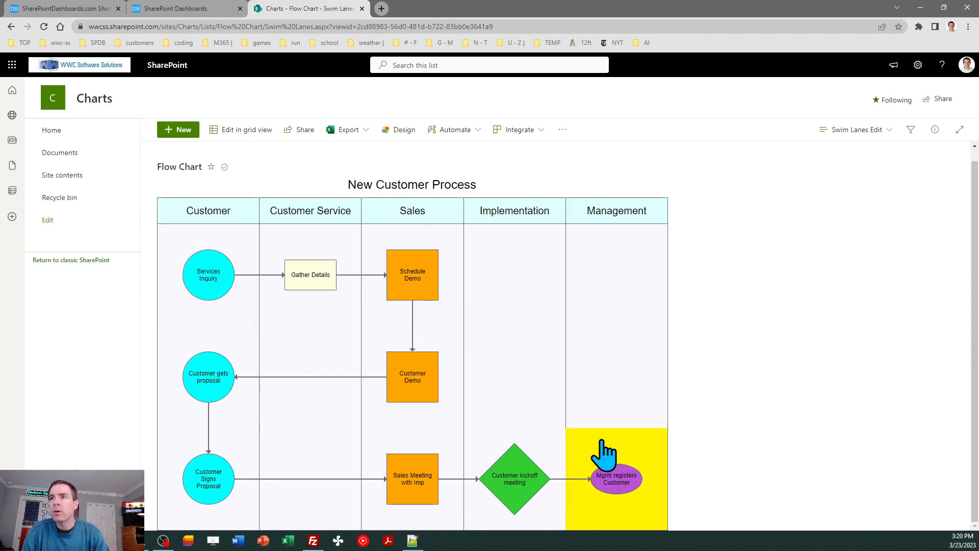
# Step: Try moving the Mgmt registers Customer box up one row, then move it back down
pyautogui.click(654, 504)
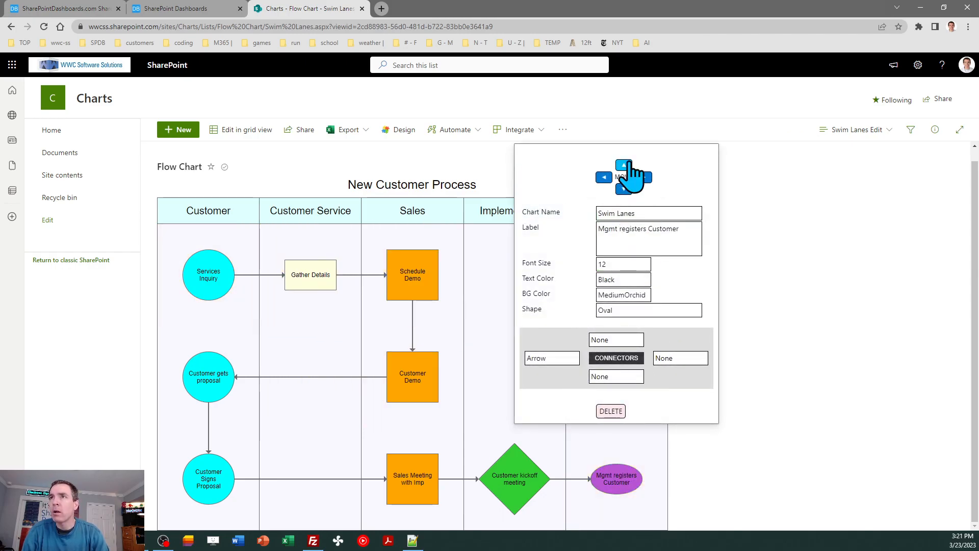
pyautogui.click(623, 168)
pyautogui.click(659, 404)
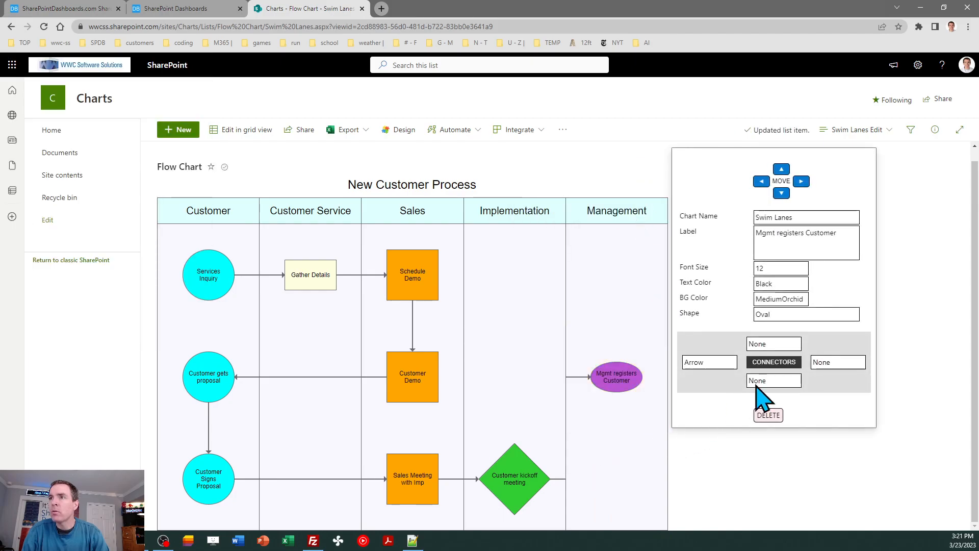
pyautogui.click(789, 234)
pyautogui.click(781, 193)
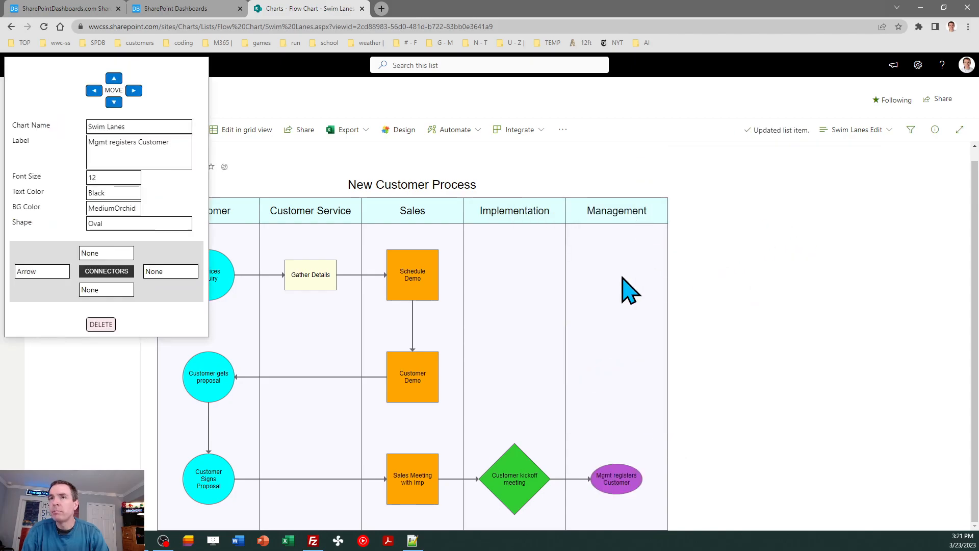
pyautogui.click(589, 166)
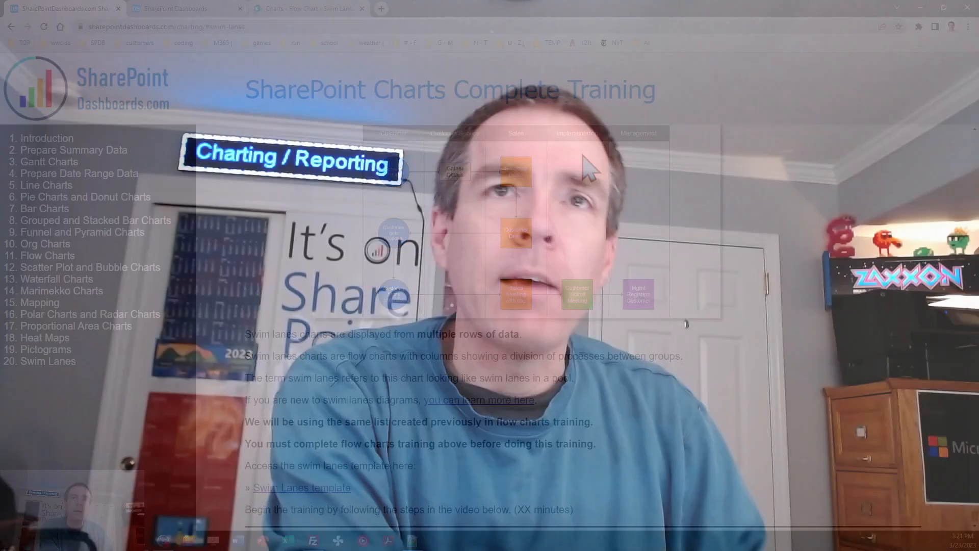